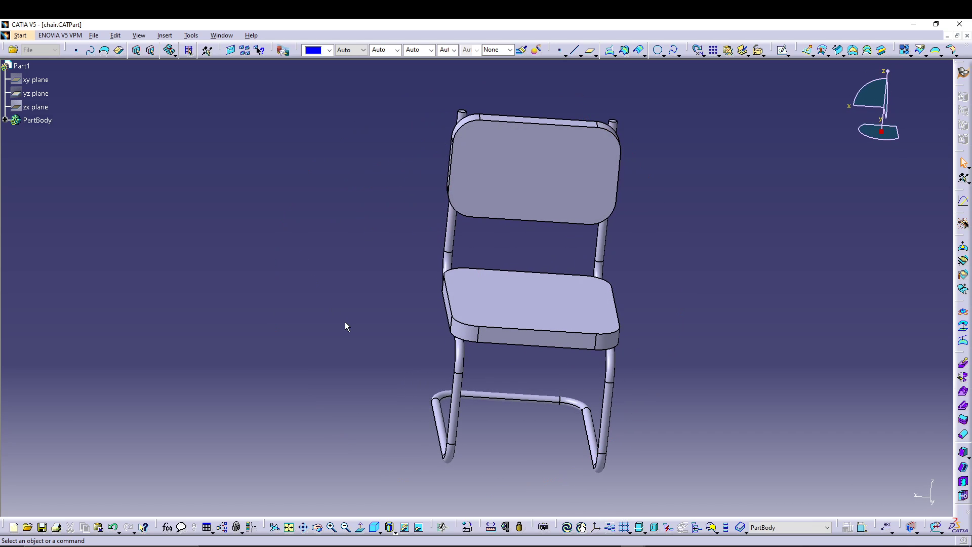
# Step: Close the finished chair part and create a new Generative Shape Design part named chair
pyautogui.moveTo(320, 359); pyautogui.dragTo(418, 364, button='middle')
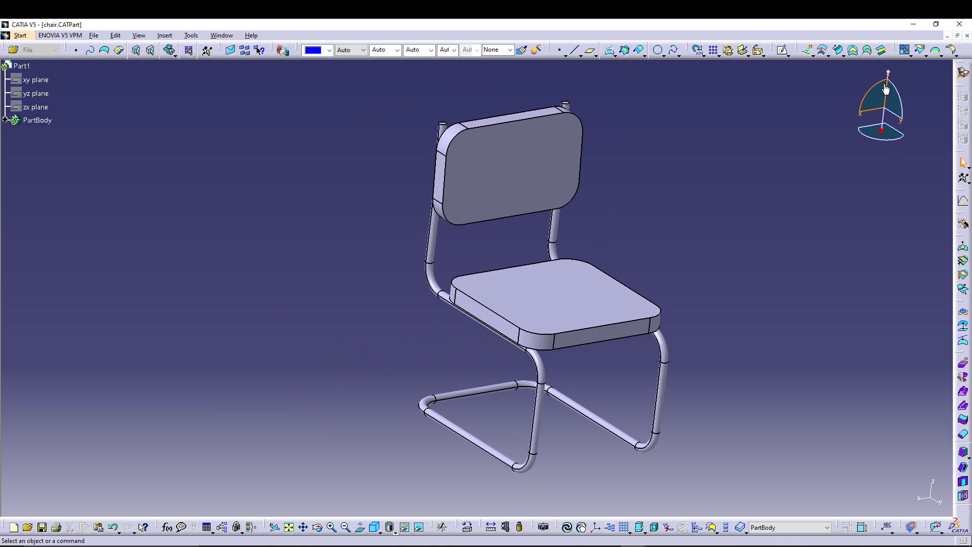
pyautogui.click(967, 36)
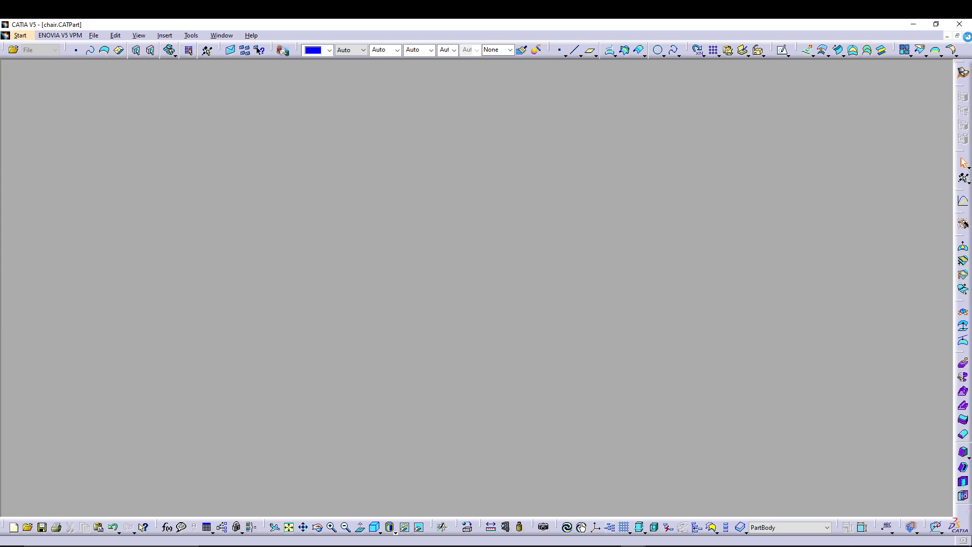
pyautogui.click(10, 35)
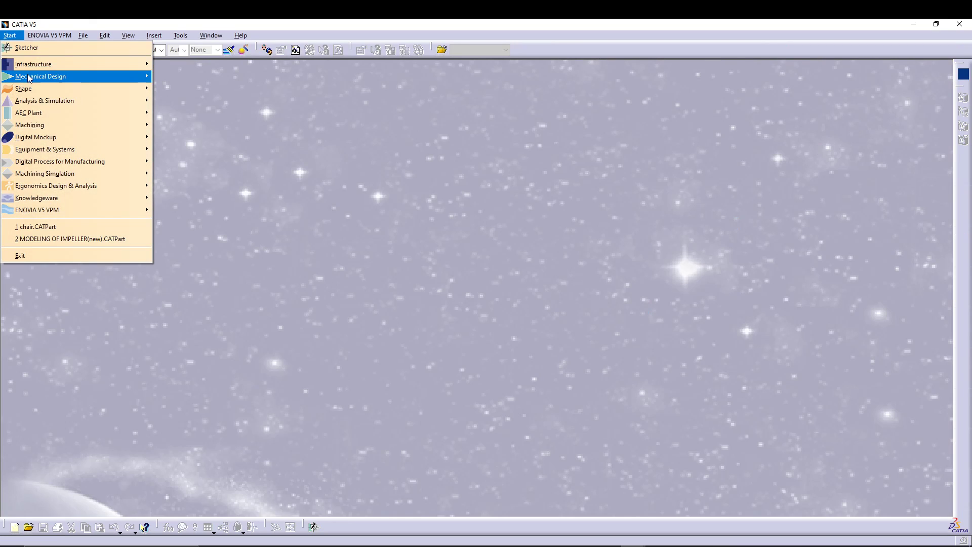
pyautogui.moveTo(91, 89)
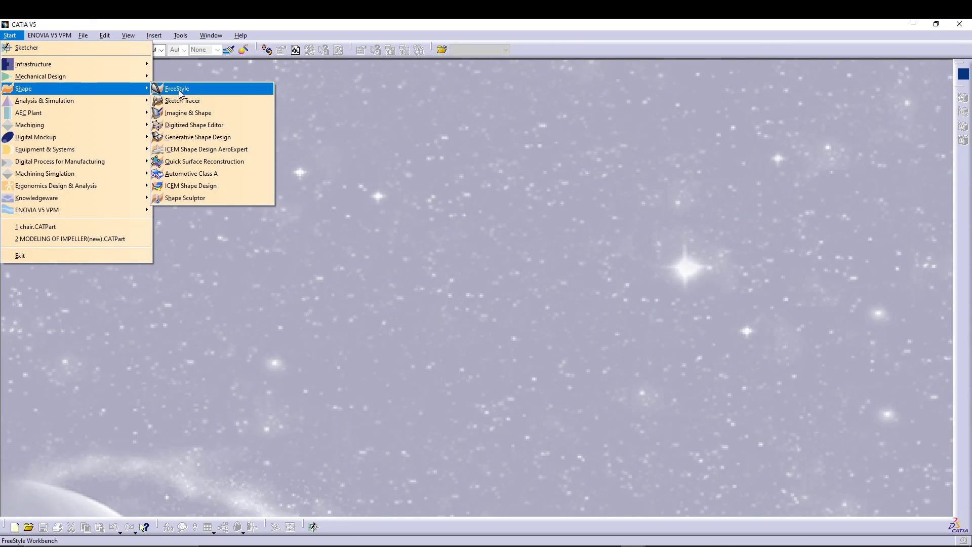
pyautogui.click(203, 140)
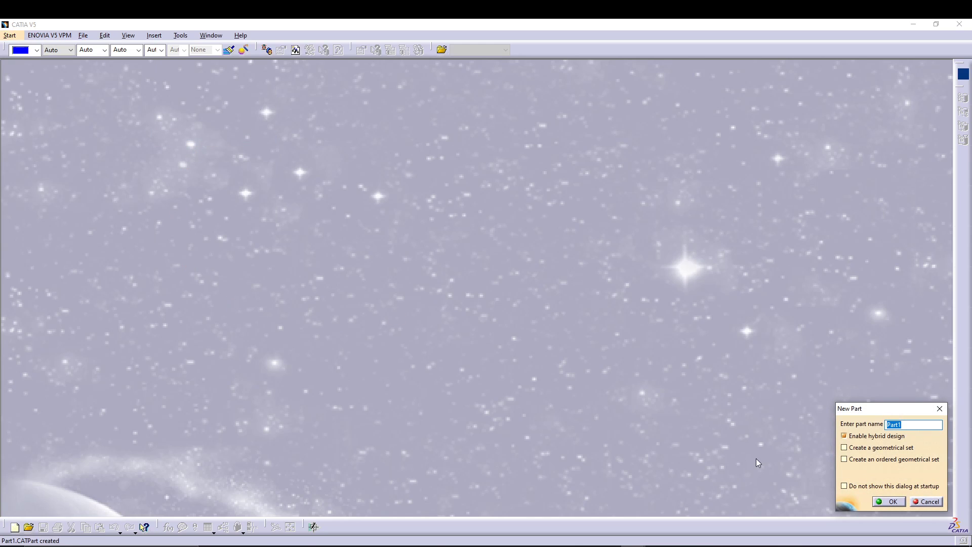
pyautogui.write('chair')
pyautogui.press('Return')
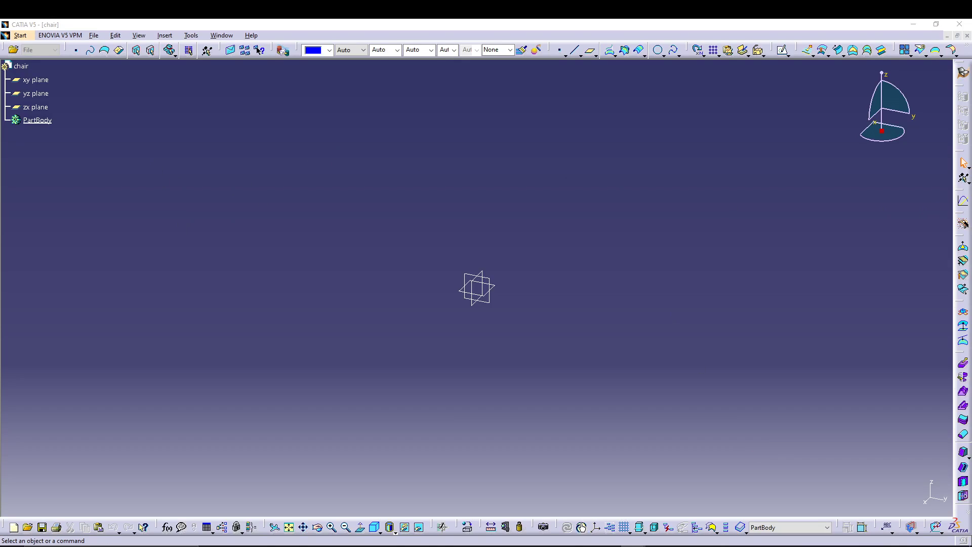
# Step: Sketch an open stepped profile on the yz plane from the origin through (140, 0), (140, 90), (0, 90) and (0, 140) to (-10, 170) mm
pyautogui.click(36, 93)
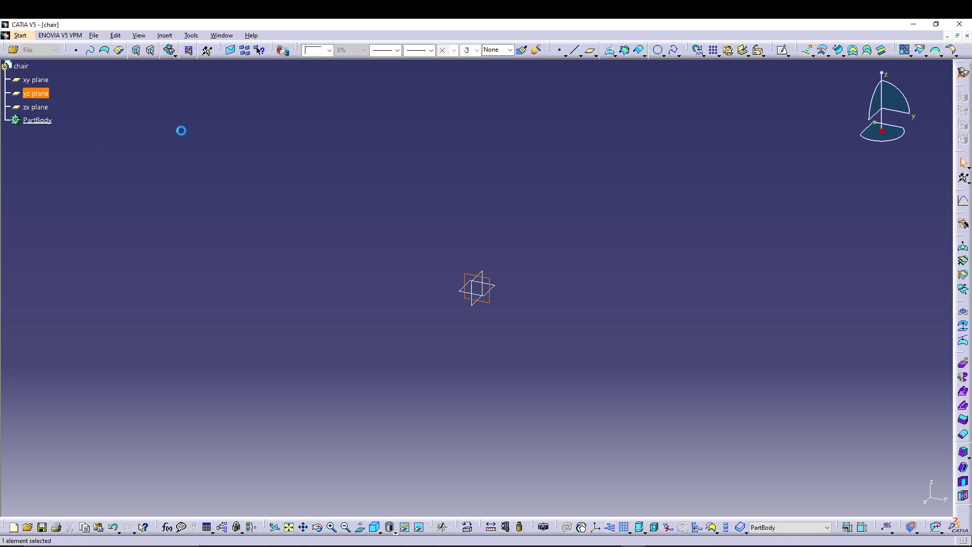
pyautogui.click(782, 50)
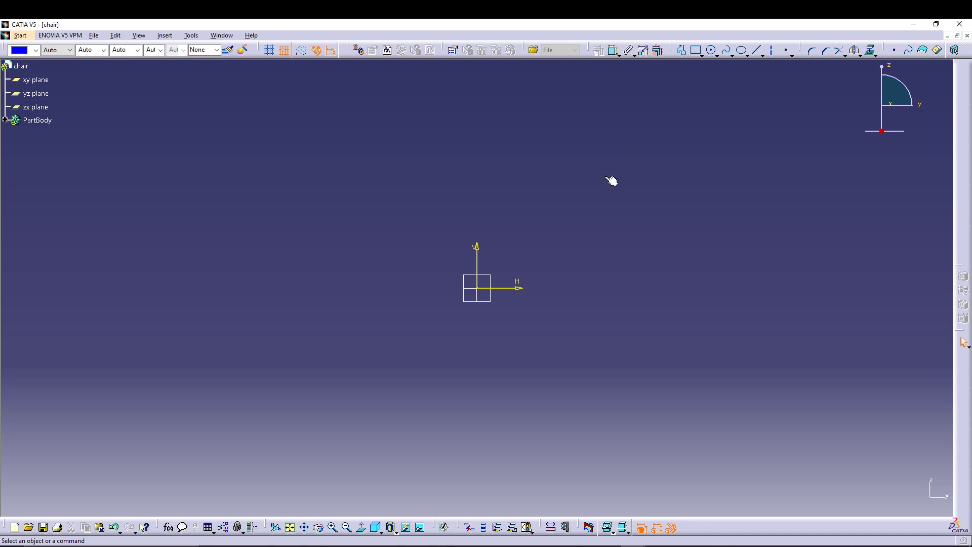
pyautogui.click(681, 50)
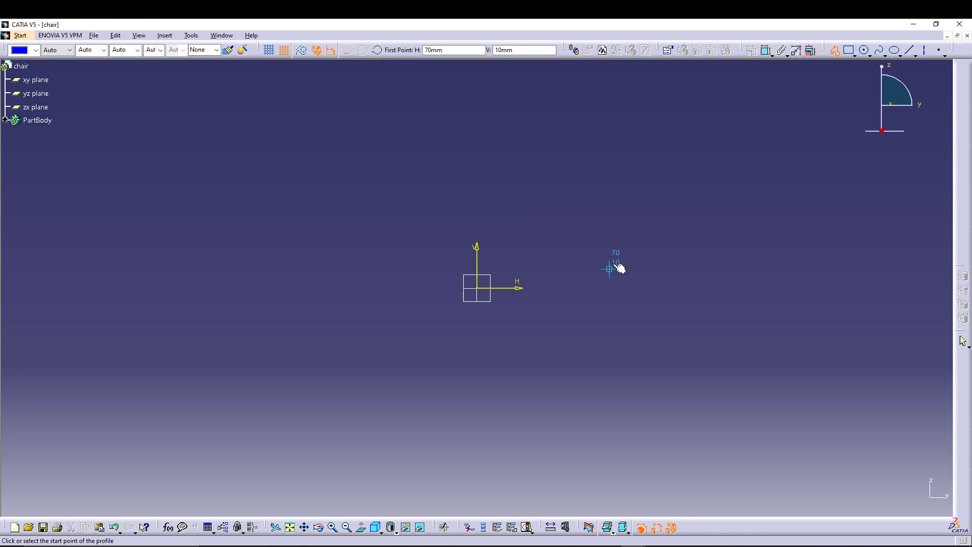
pyautogui.moveTo(504, 316); pyautogui.dragTo(428, 420, button='middle')
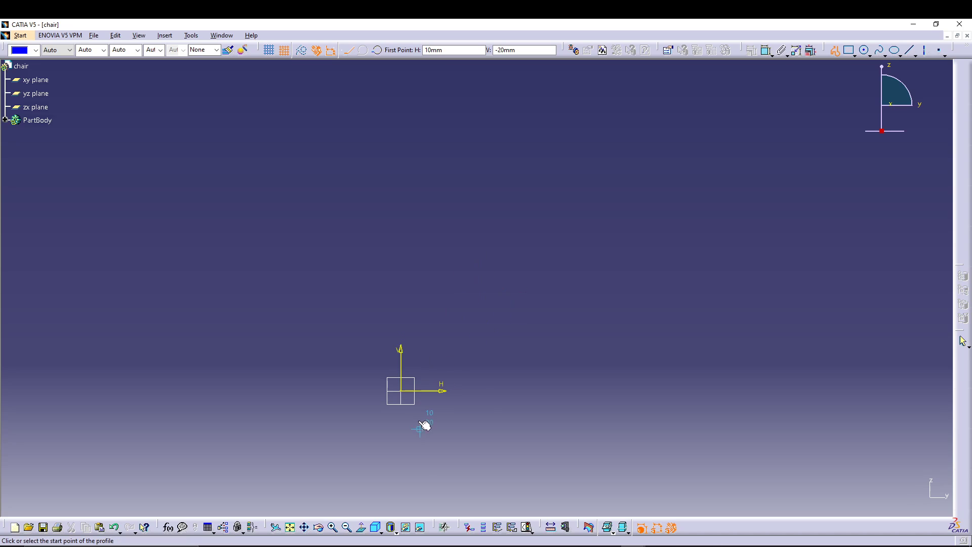
pyautogui.click(412, 391)
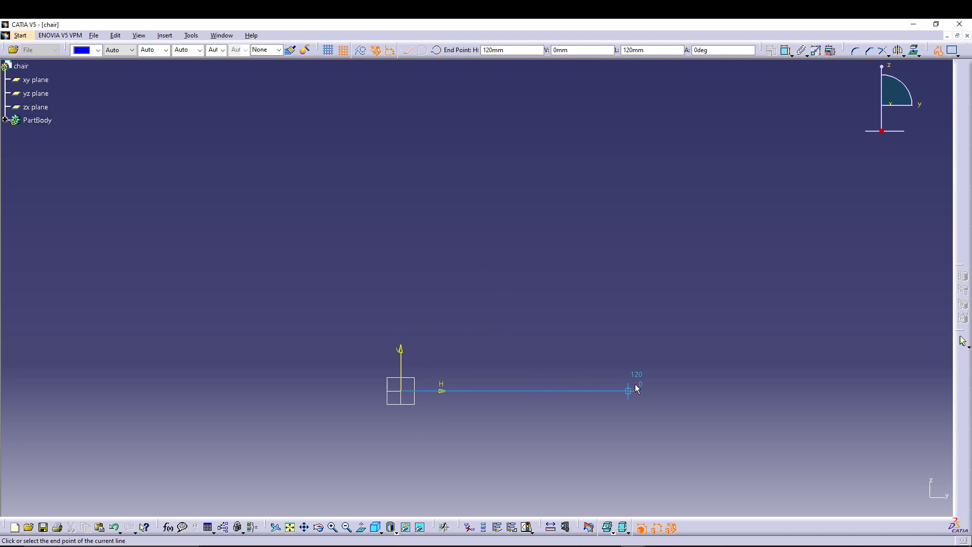
pyautogui.click(666, 391)
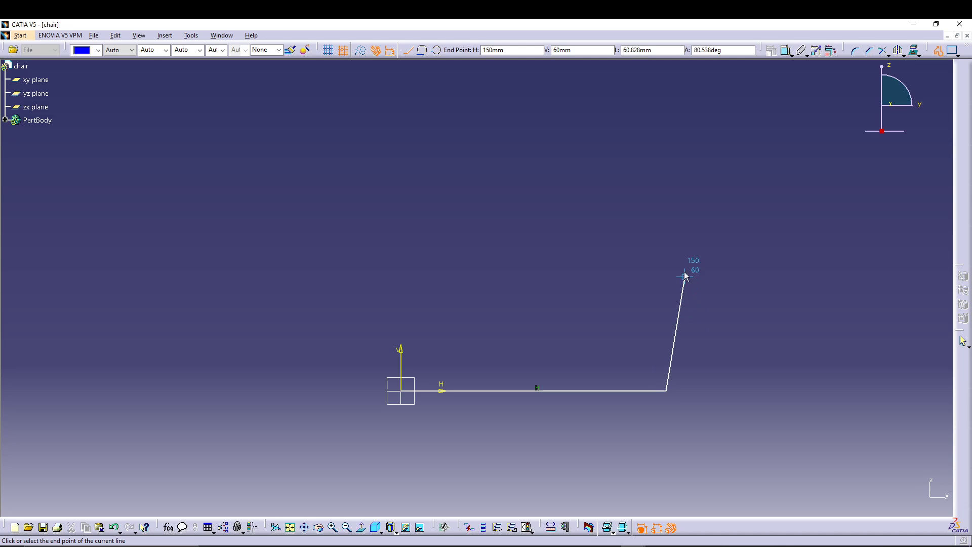
pyautogui.click(673, 226)
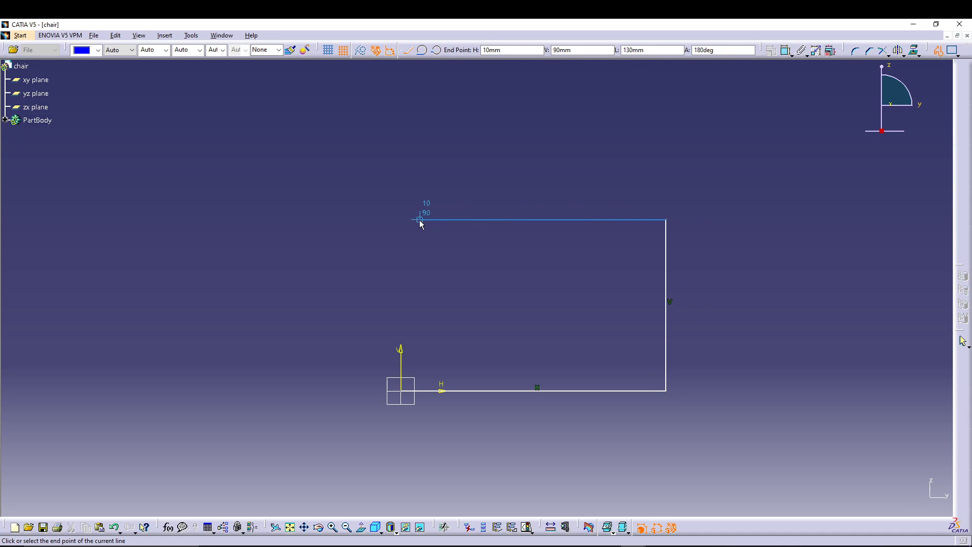
pyautogui.click(401, 220)
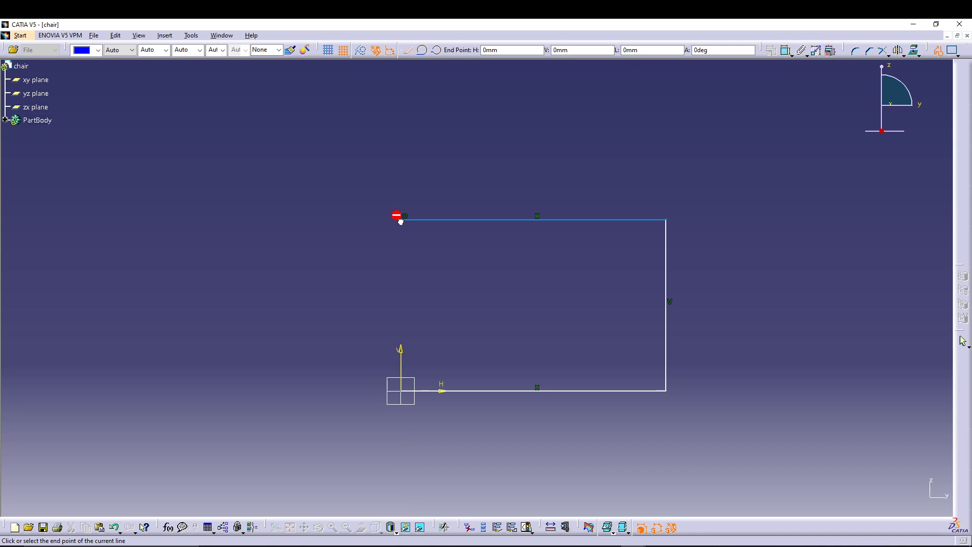
pyautogui.click(401, 124)
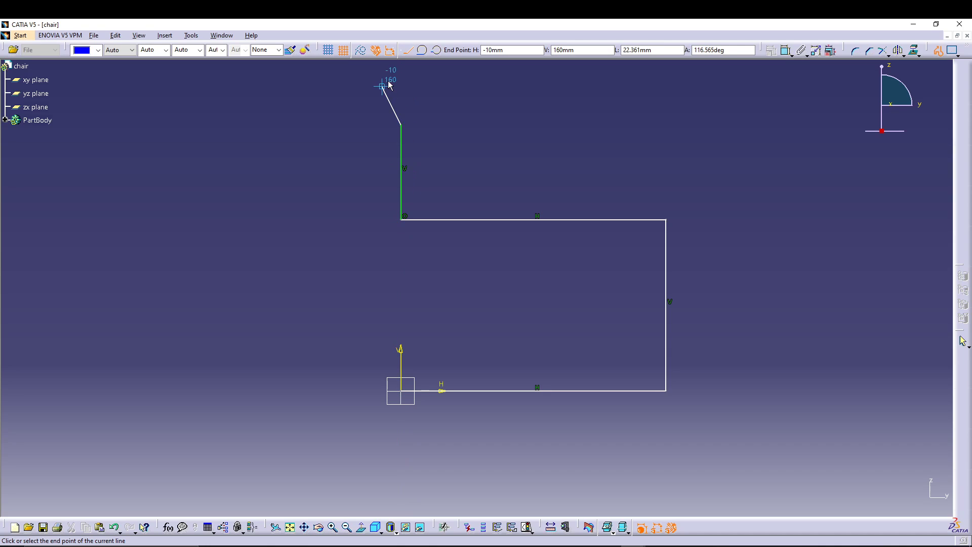
pyautogui.click(383, 67)
pyautogui.press('Escape')
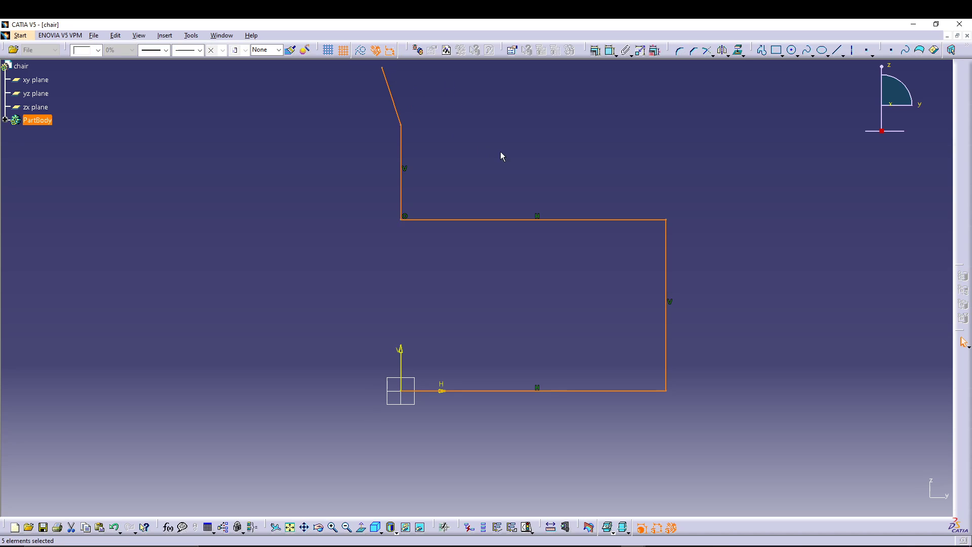
# Step: Dimension the lengths of the profile's base line and front vertical line
pyautogui.moveTo(501, 156); pyautogui.dragTo(488, 187, button='middle')
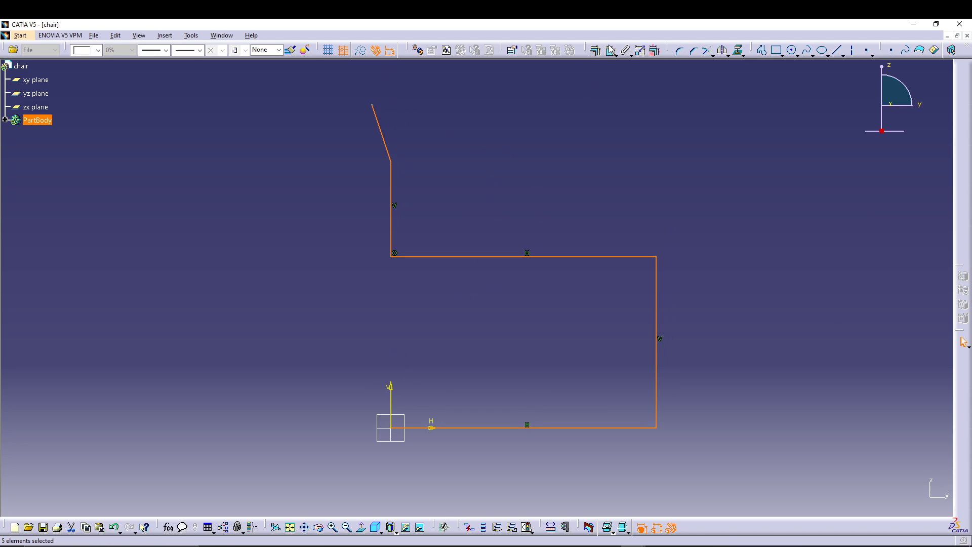
pyautogui.click(563, 304)
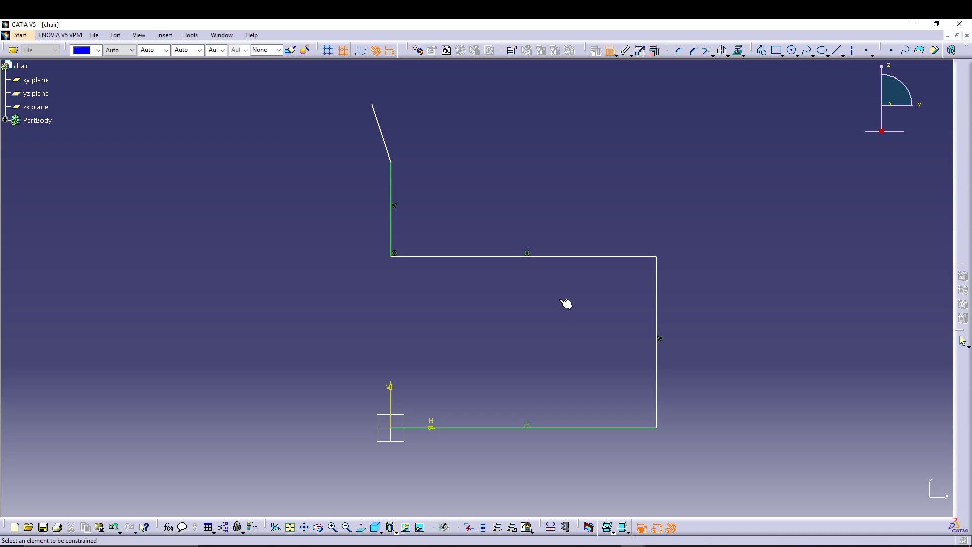
pyautogui.click(539, 428)
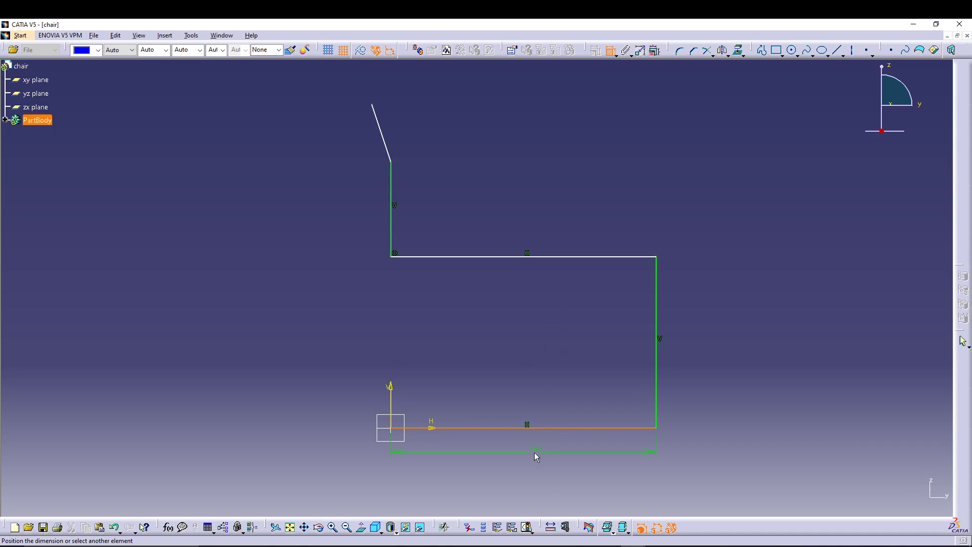
pyautogui.click(656, 329)
pyautogui.click(717, 355)
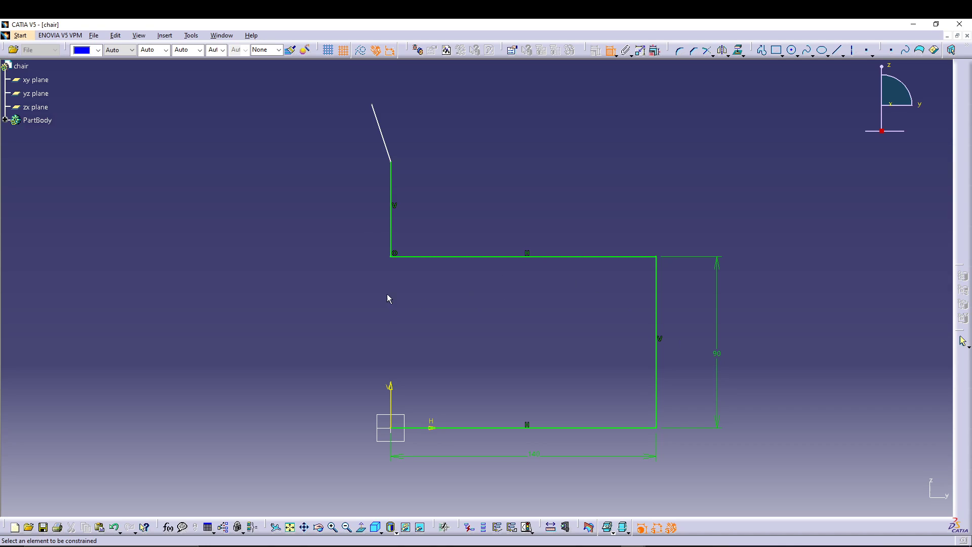
# Step: Dimension the slanted line's upper endpoint vertically from the base line and horizontally from the front vertical line
pyautogui.click(372, 105)
pyautogui.click(509, 426)
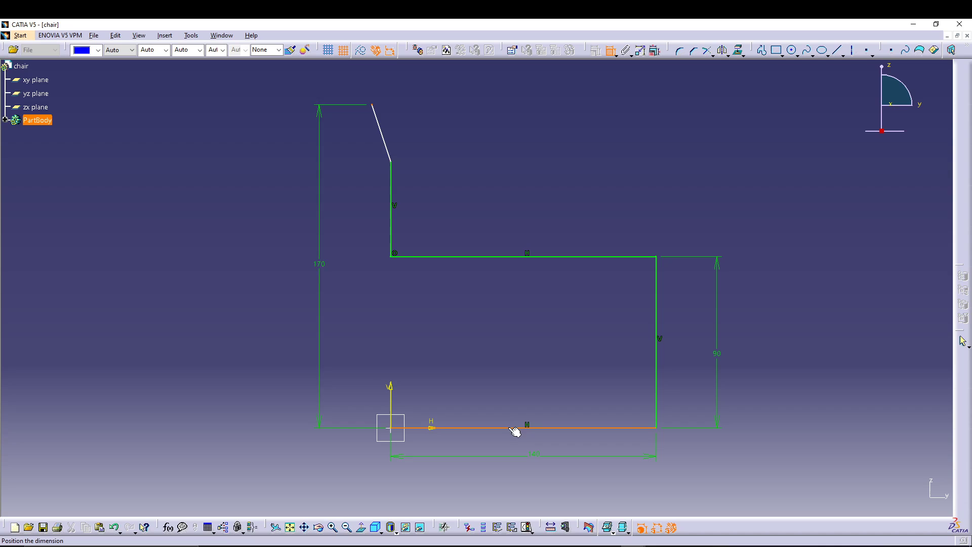
pyautogui.click(314, 331)
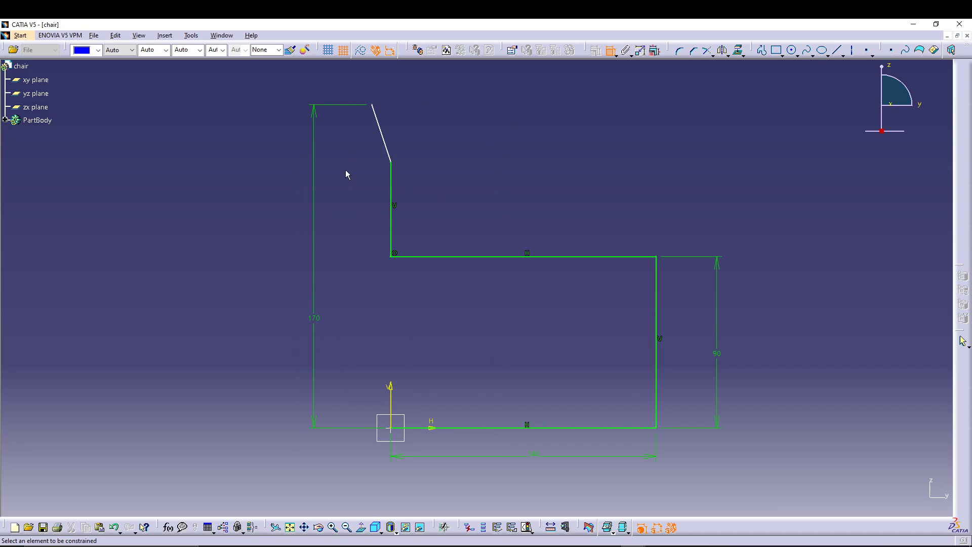
pyautogui.click(373, 107)
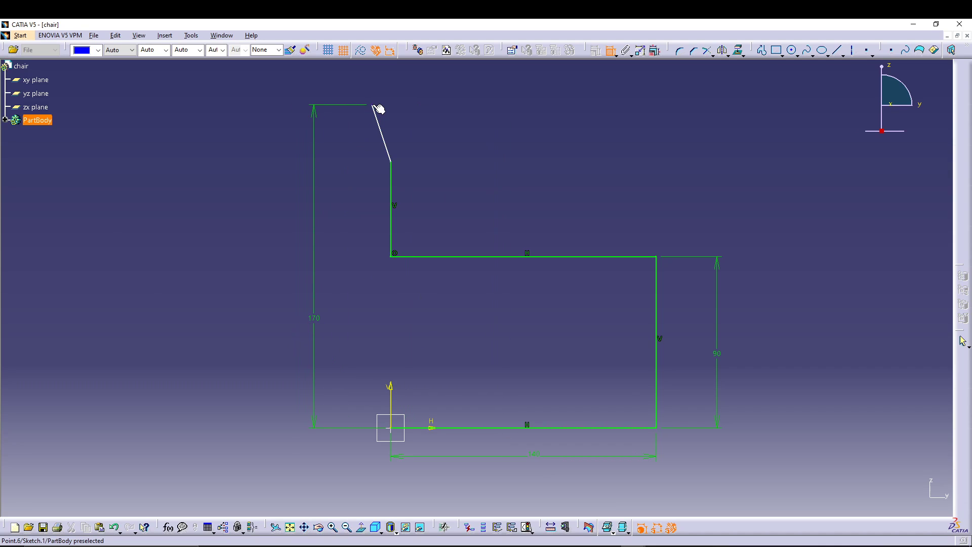
pyautogui.click(655, 288)
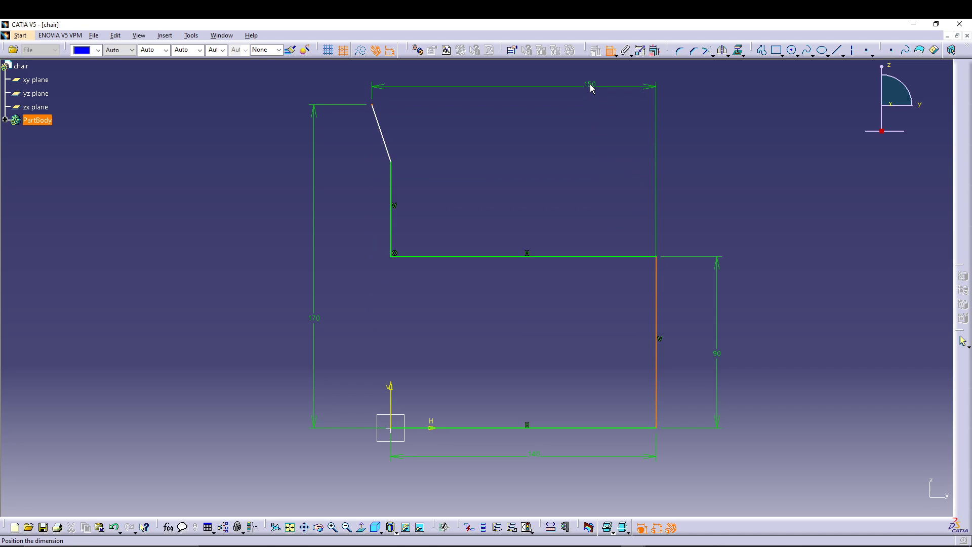
pyautogui.click(592, 90)
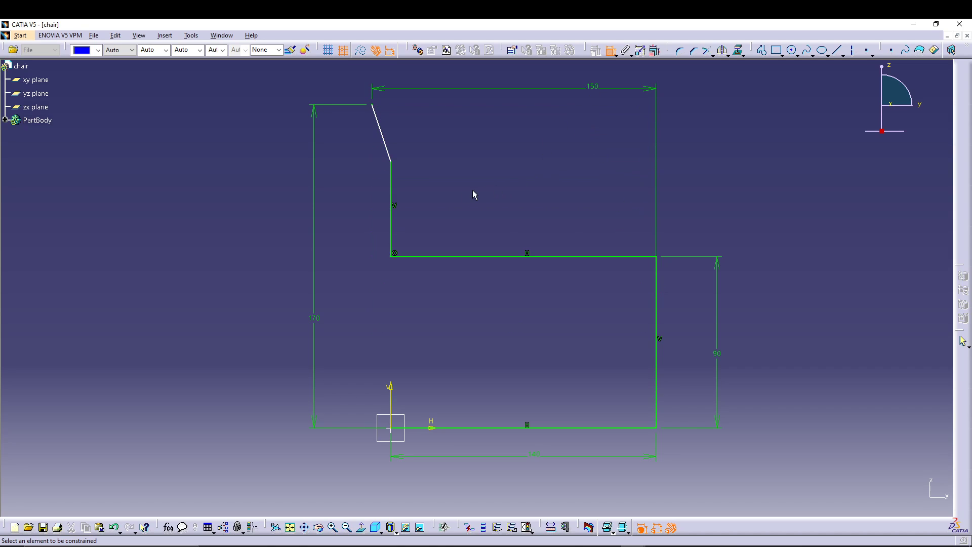
# Step: Dimension the length of the vertical backrest line below the slanted segment
pyautogui.click(391, 211)
pyautogui.click(365, 251)
pyautogui.press('Escape')
# Step: With Edit Multi-Constraint, set the vertical backrest line to 317.5 mm and the upper endpoint's offsets to 622.3 mm horizontally and 901.7 mm vertically
pyautogui.moveTo(551, 348); pyautogui.dragTo(394, 348, button='middle')
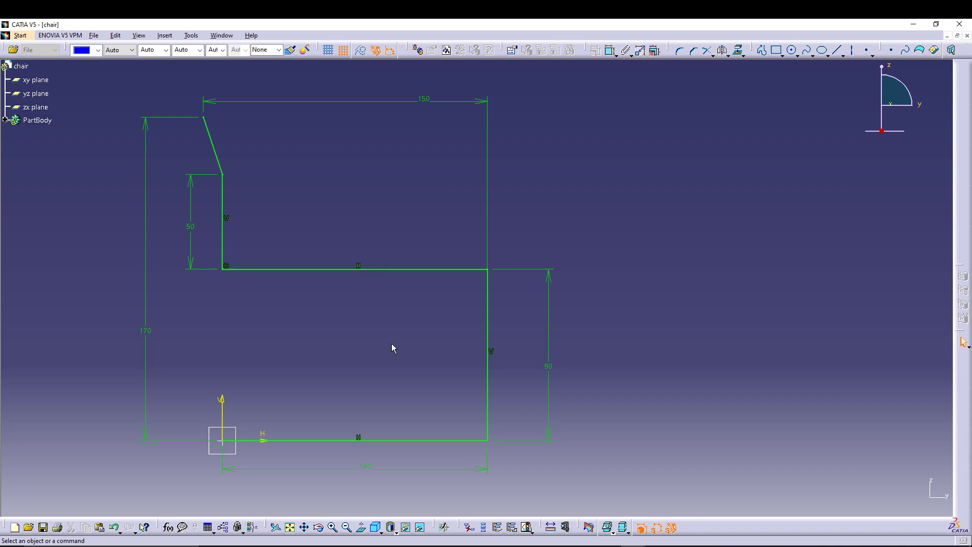
pyautogui.click(655, 55)
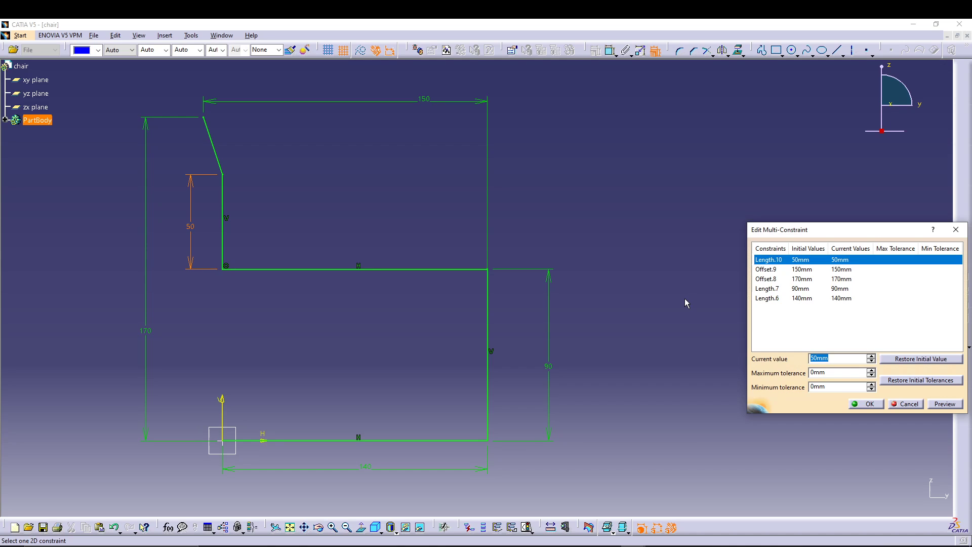
pyautogui.write('317.5')
pyautogui.click(787, 271)
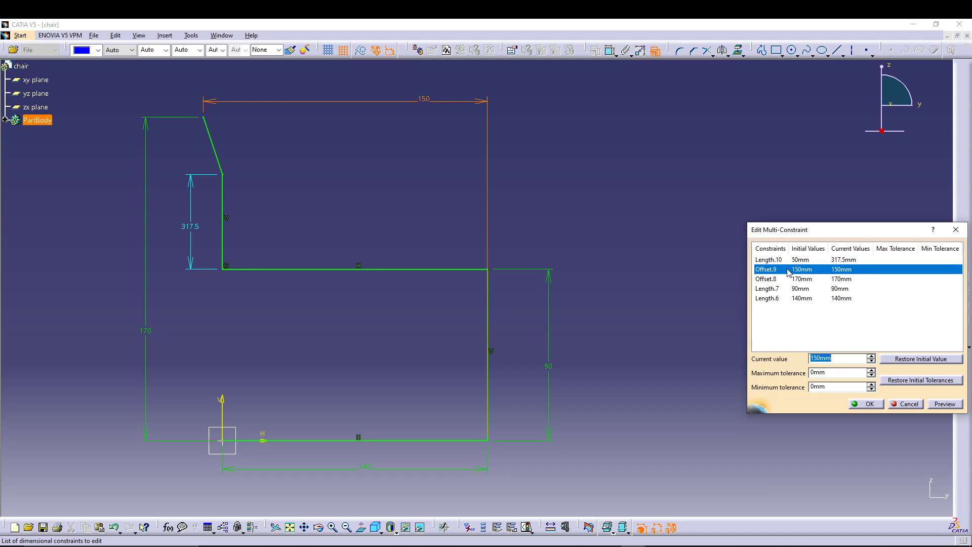
pyautogui.write('622.3')
pyautogui.click(789, 279)
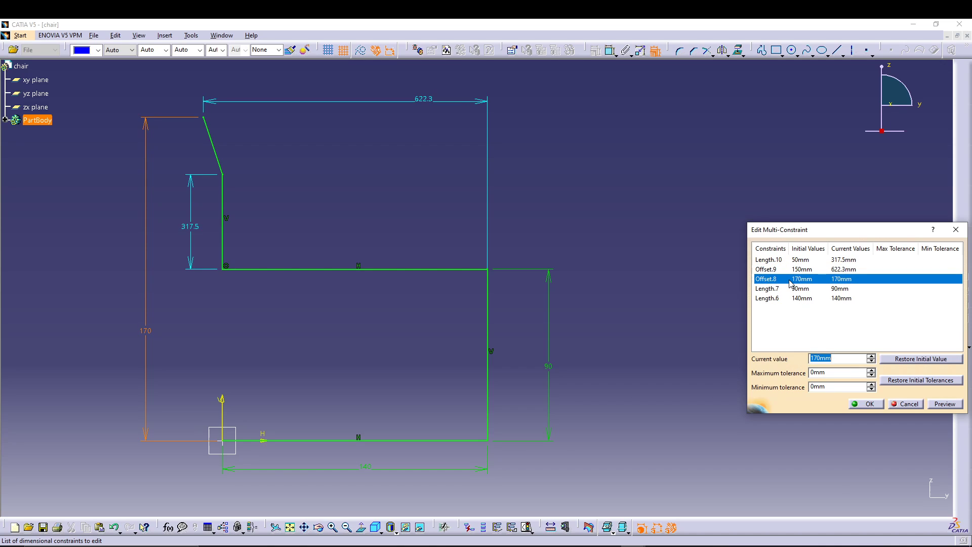
pyautogui.write('9.')
# Step: Set the front vertical line to 381 mm and the base line to 609.6 mm, and apply all the constraint edits
pyautogui.click(801, 288)
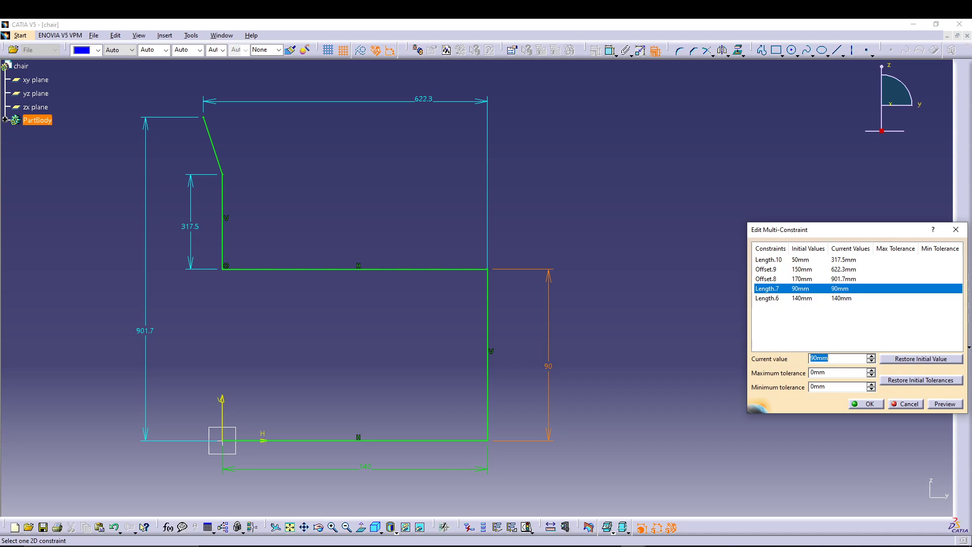
pyautogui.write('381')
pyautogui.click(796, 298)
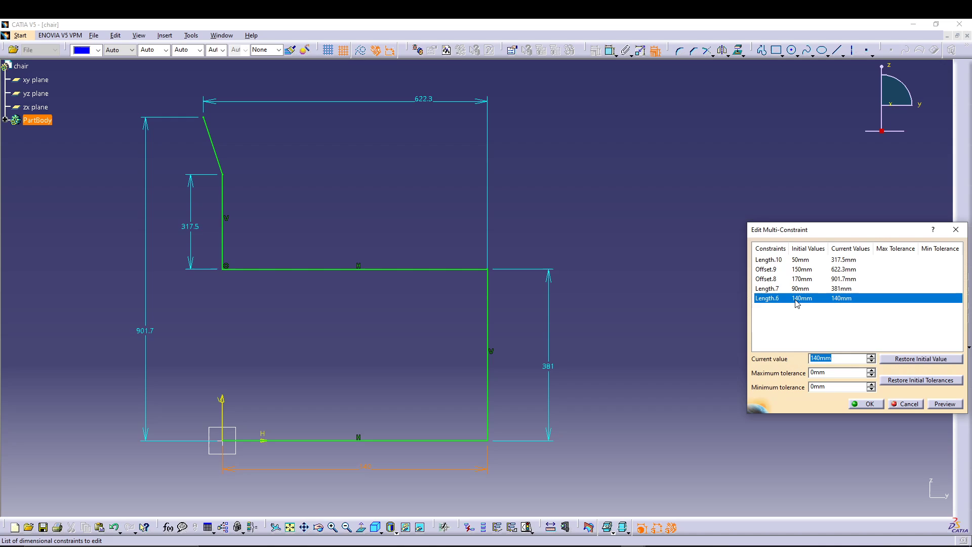
pyautogui.write('609.6')
pyautogui.press('Return')
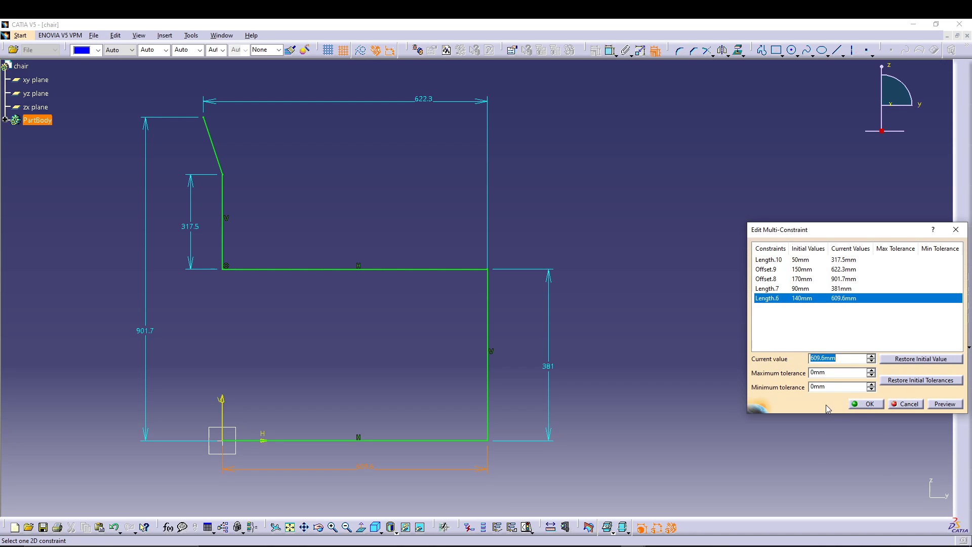
pyautogui.click(849, 405)
# Step: Move the 317.5 mm dimension outward, clear of the profile and the overall height dimension
pyautogui.moveTo(670, 296)
pyautogui.mouseDown(button='middle')
pyautogui.moveTo(672, 395)
pyautogui.moveTo(642, 312)
pyautogui.moveTo(605, 406)
pyautogui.mouseUp(button='middle')
pyautogui.click(607, 393)
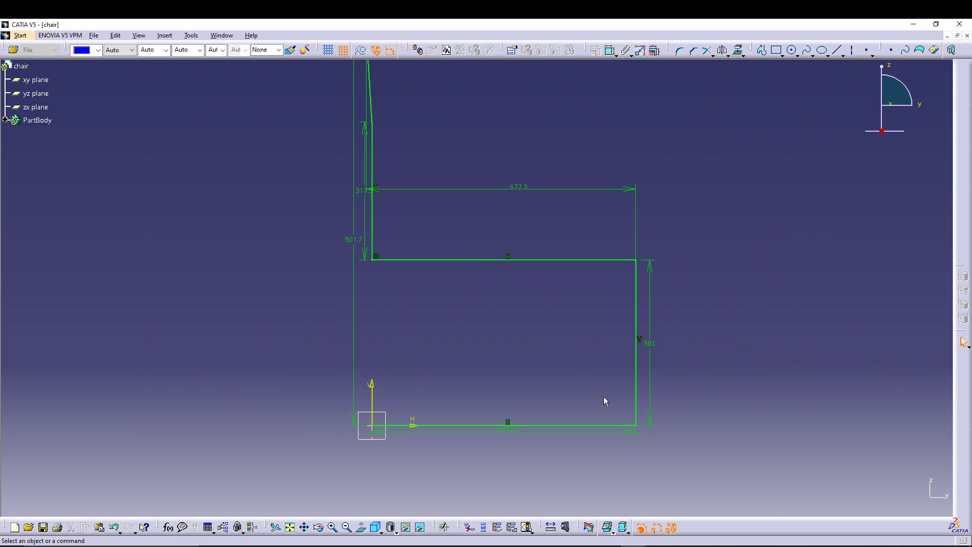
pyautogui.moveTo(471, 304); pyautogui.dragTo(482, 347, button='middle')
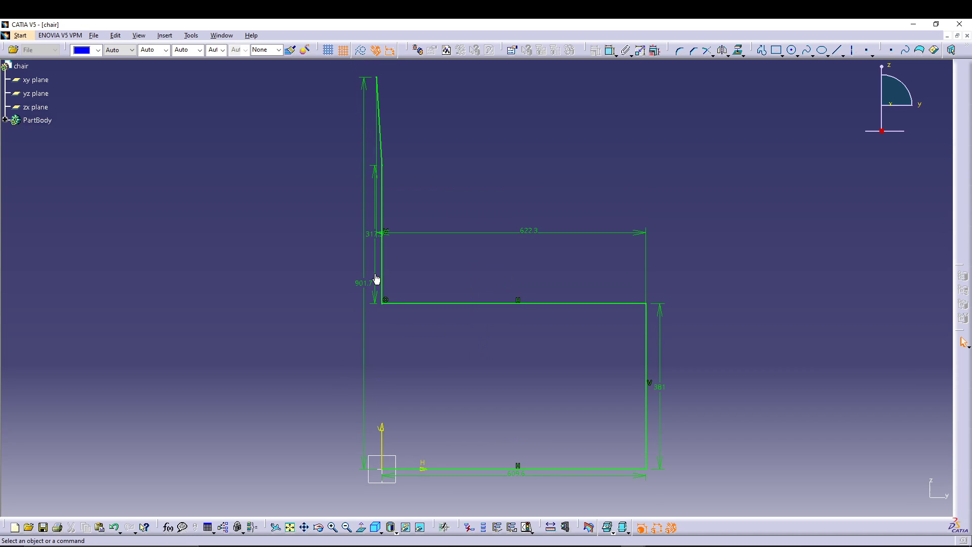
pyautogui.moveTo(377, 282); pyautogui.dragTo(313, 286)
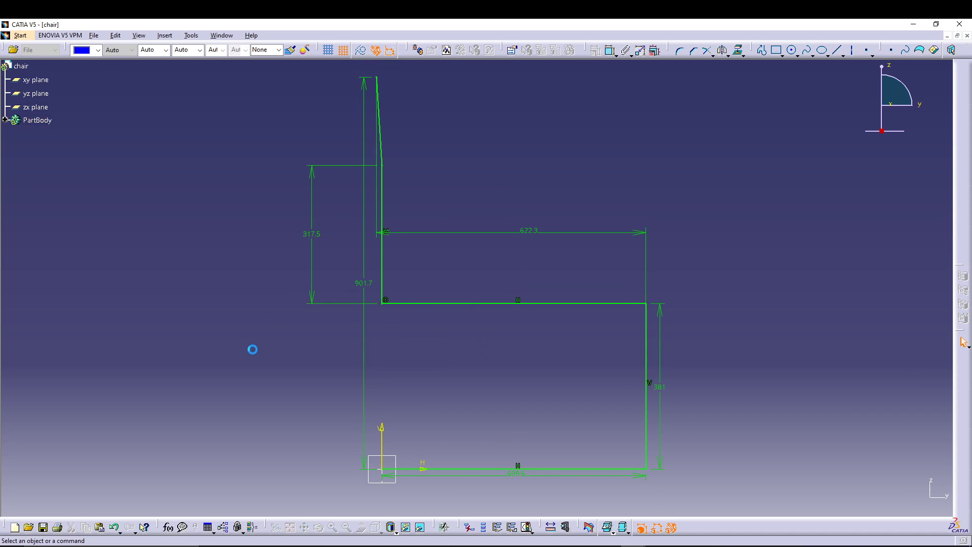
# Step: Move the overall height dimension outside the 317.5 mm one, and round the backrest-to-seat corner with a 76.2 mm radius
pyautogui.moveTo(366, 459); pyautogui.dragTo(293, 433)
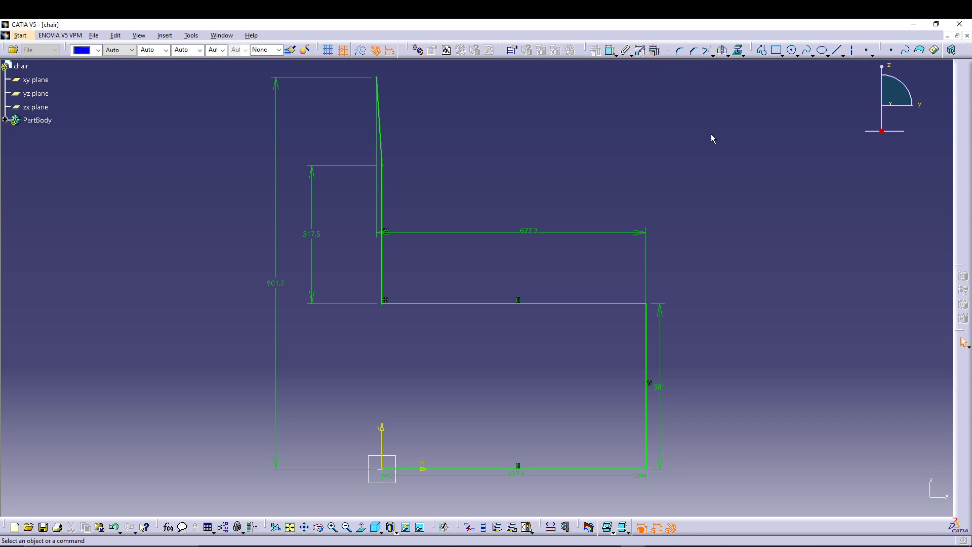
pyautogui.click(681, 51)
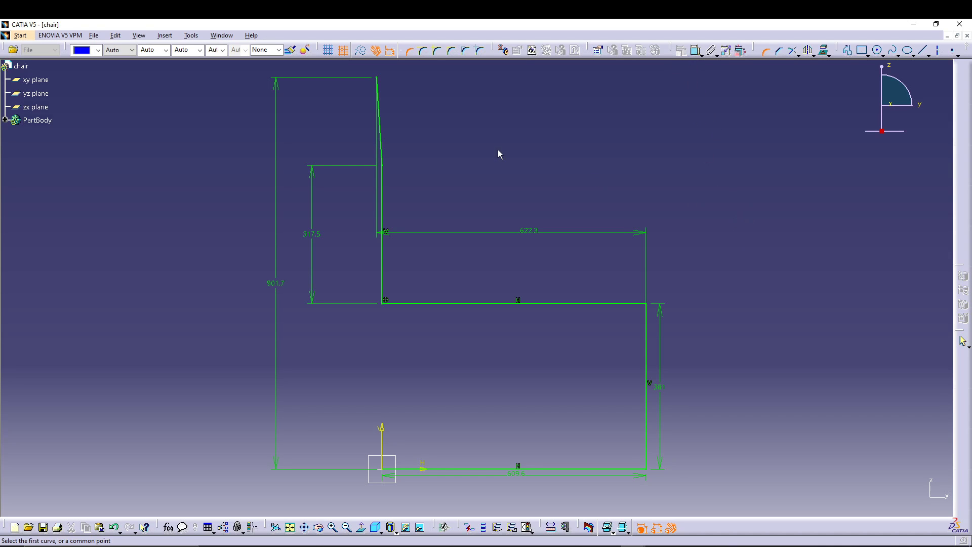
pyautogui.click(384, 275)
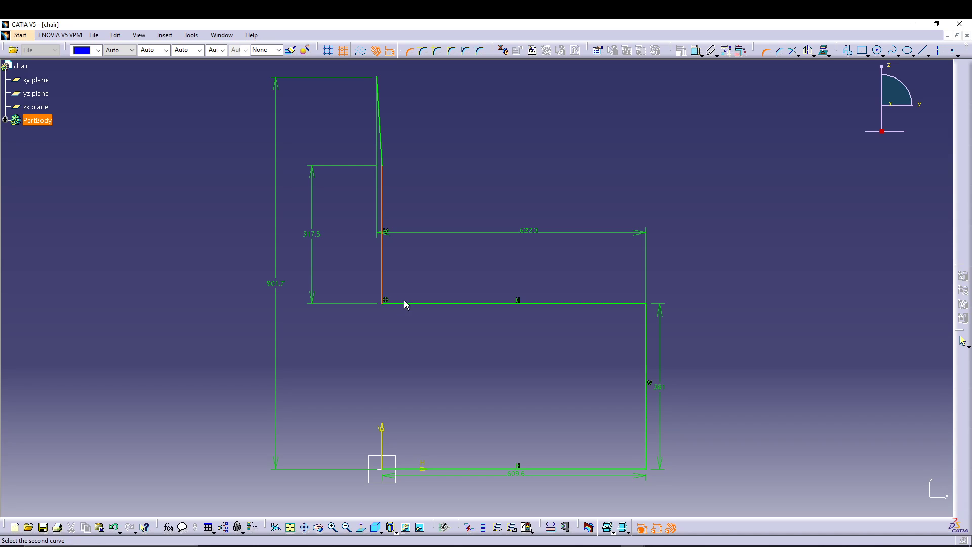
pyautogui.click(411, 303)
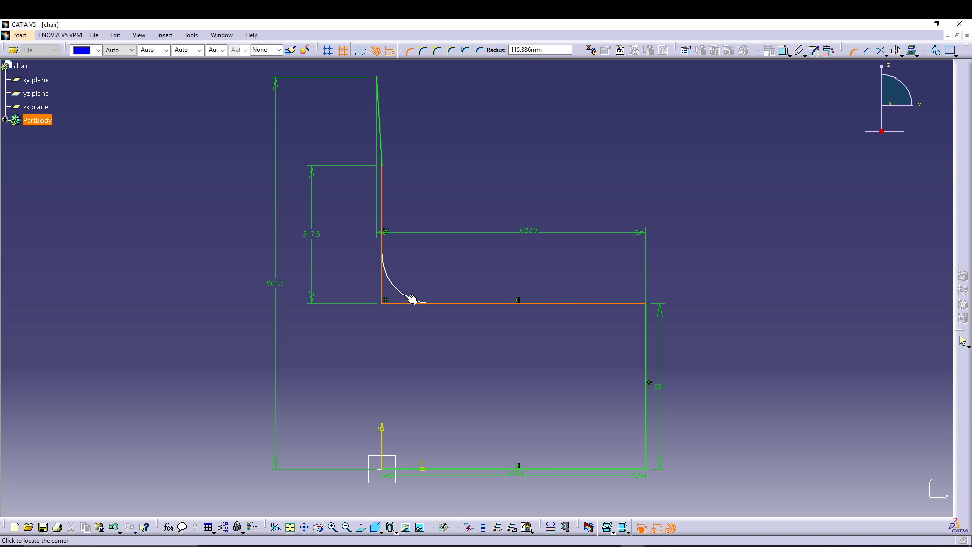
pyautogui.press('Tab')
pyautogui.write('76.2')
pyautogui.press('Return')
pyautogui.press('Return')
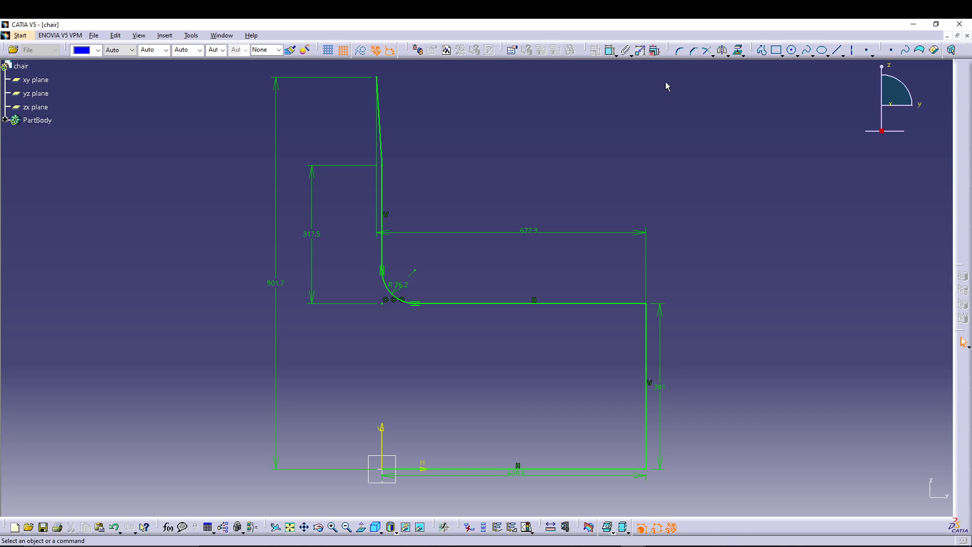
# Step: Round the corner between the seat line and the front vertical line with a 76.2 mm radius, converting its length constraint into a distance
pyautogui.click(630, 304)
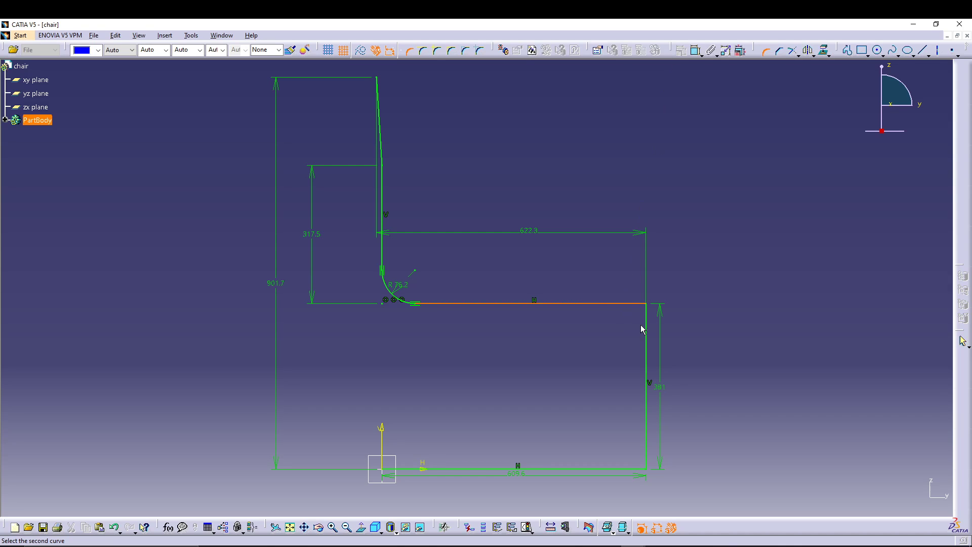
pyautogui.click(645, 326)
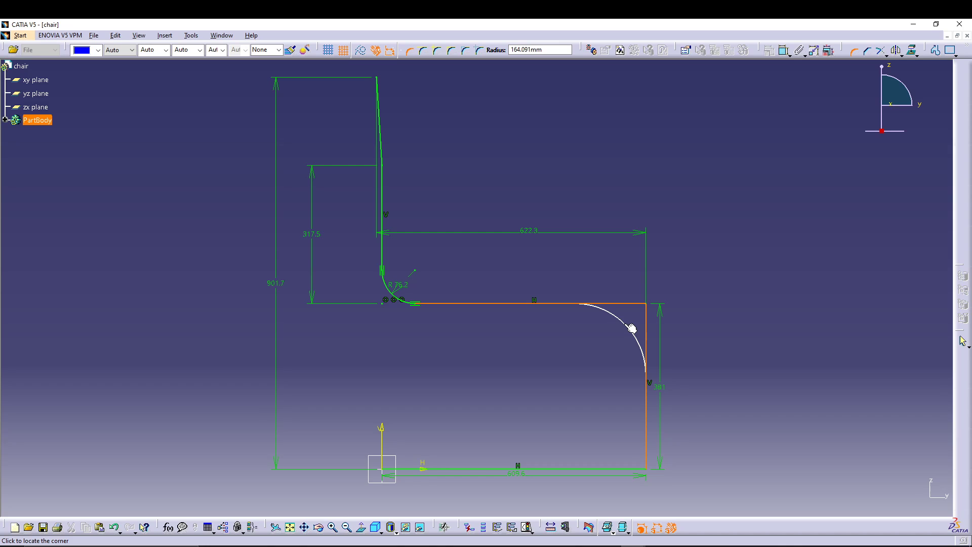
pyautogui.write('76.2')
pyautogui.press('Return')
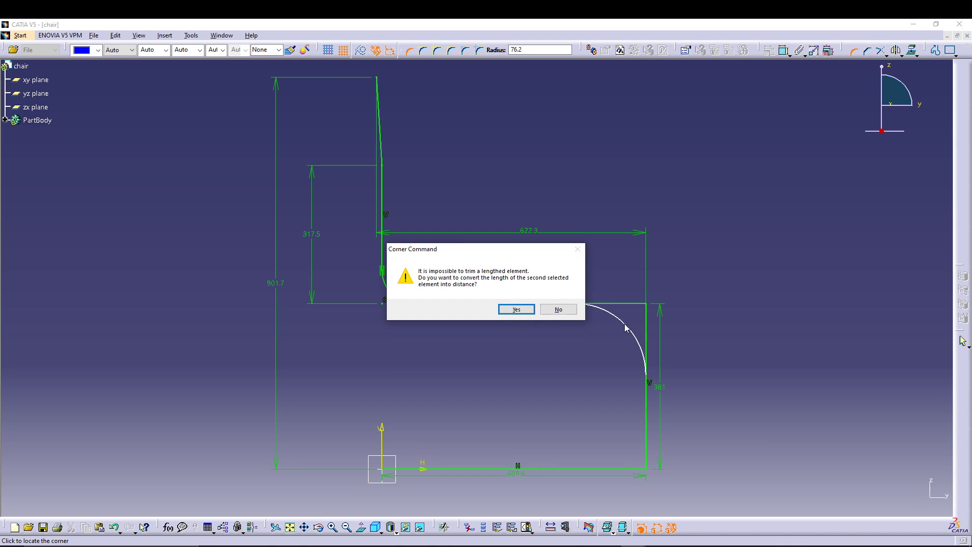
pyautogui.press('Return')
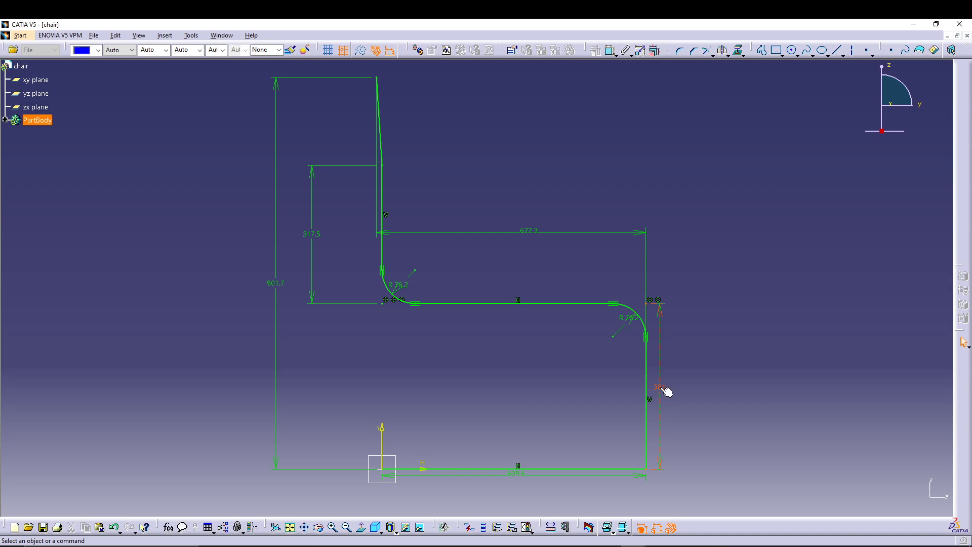
# Step: Round the corner between the front vertical line and the base line with a 76.2 mm radius
pyautogui.click(680, 51)
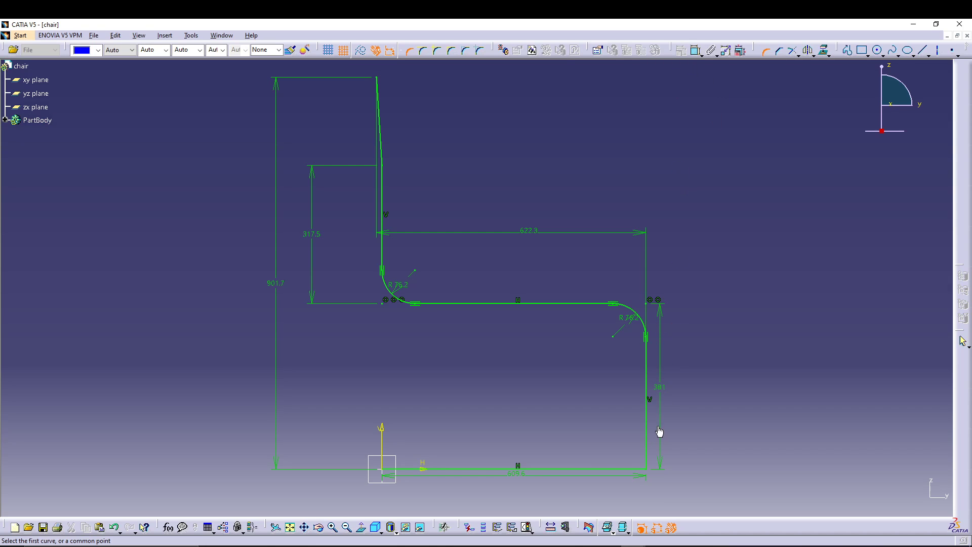
pyautogui.click(648, 450)
pyautogui.click(633, 468)
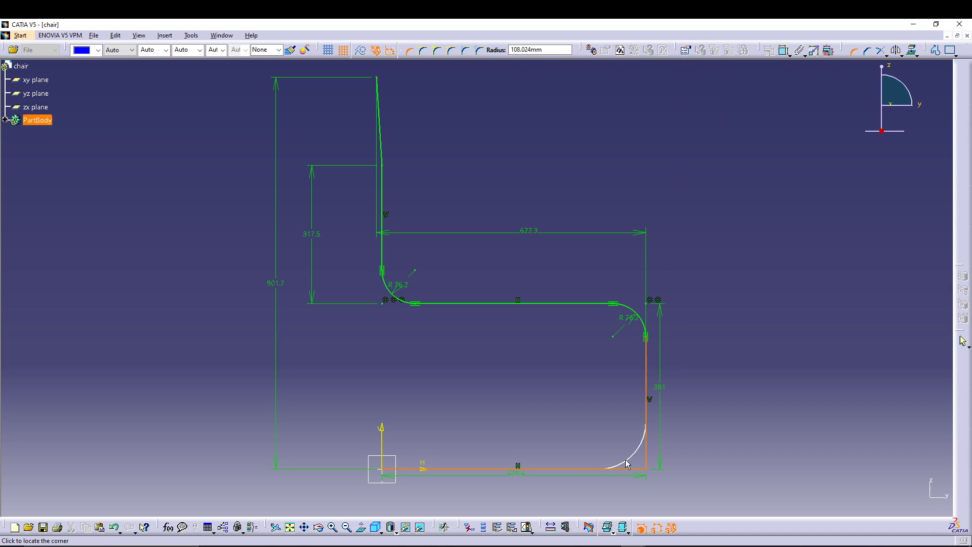
pyautogui.write('76.2')
pyautogui.press('Return')
pyautogui.press('Return')
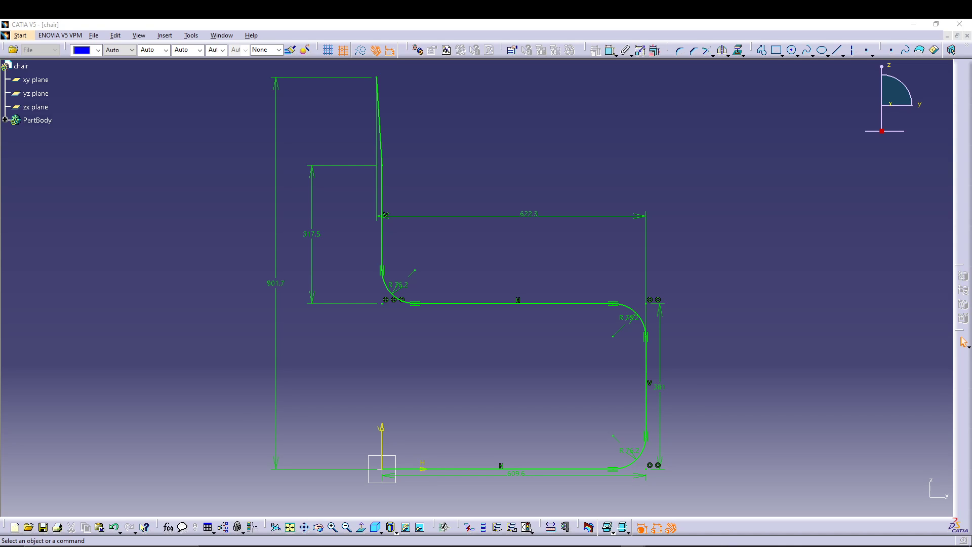
# Step: Run Sketch Analysis and examine the status of the implicit profile
pyautogui.click(191, 35)
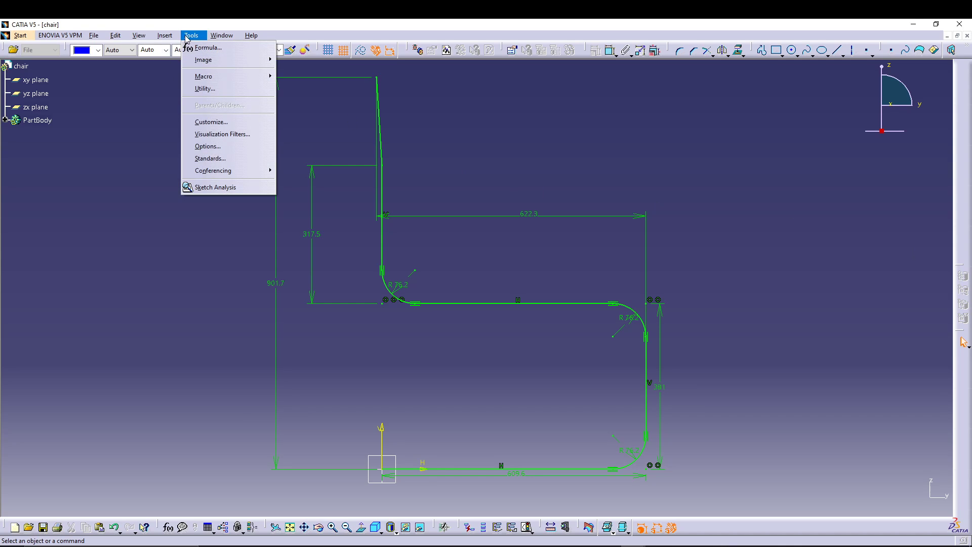
pyautogui.click(213, 187)
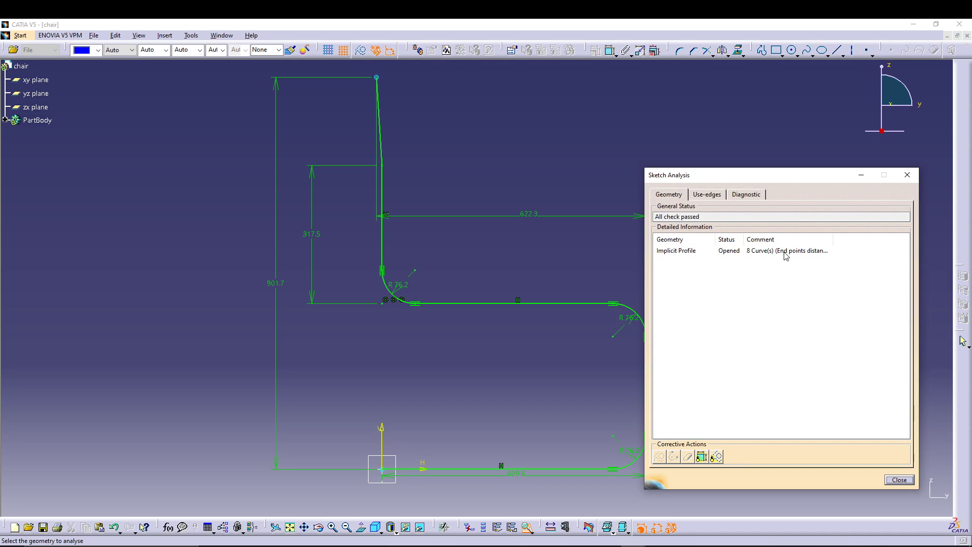
pyautogui.click(769, 253)
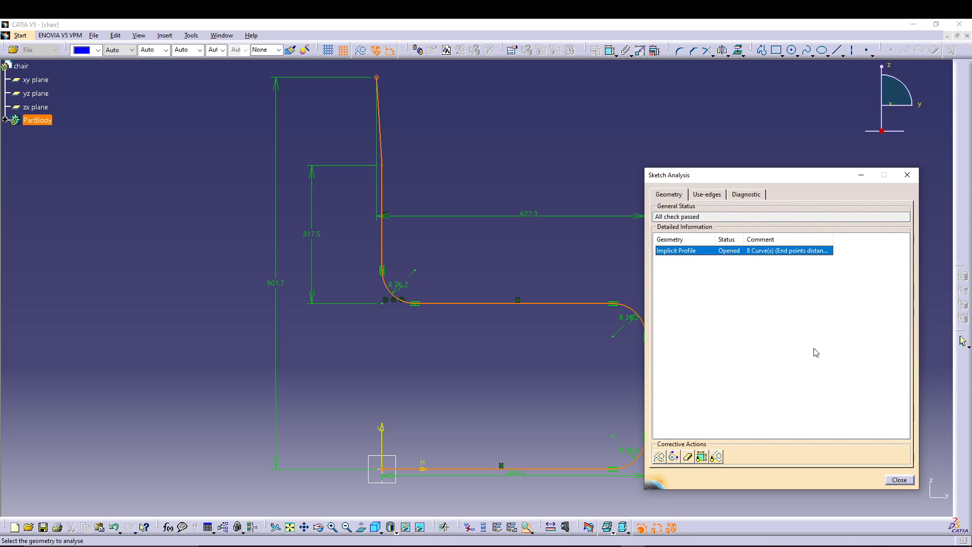
pyautogui.click(899, 480)
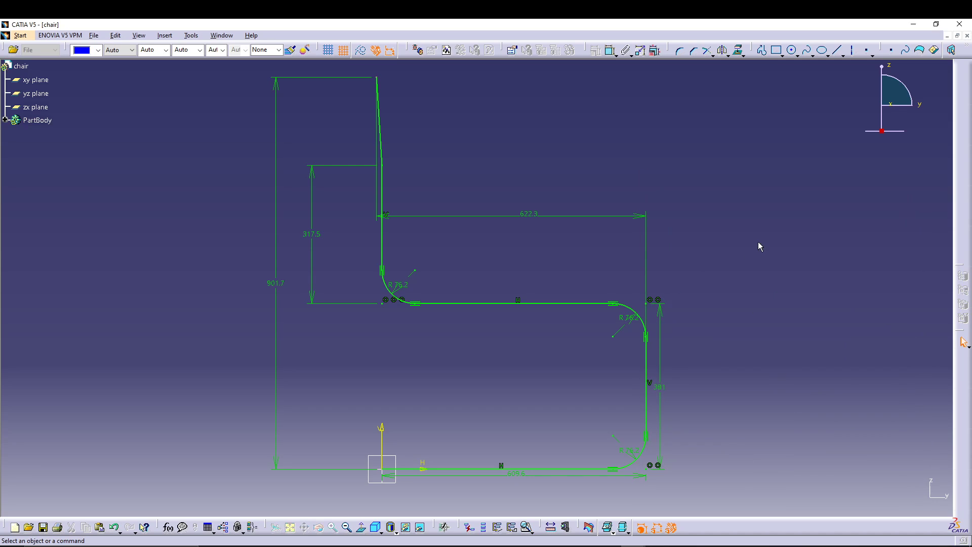
pyautogui.click(191, 35)
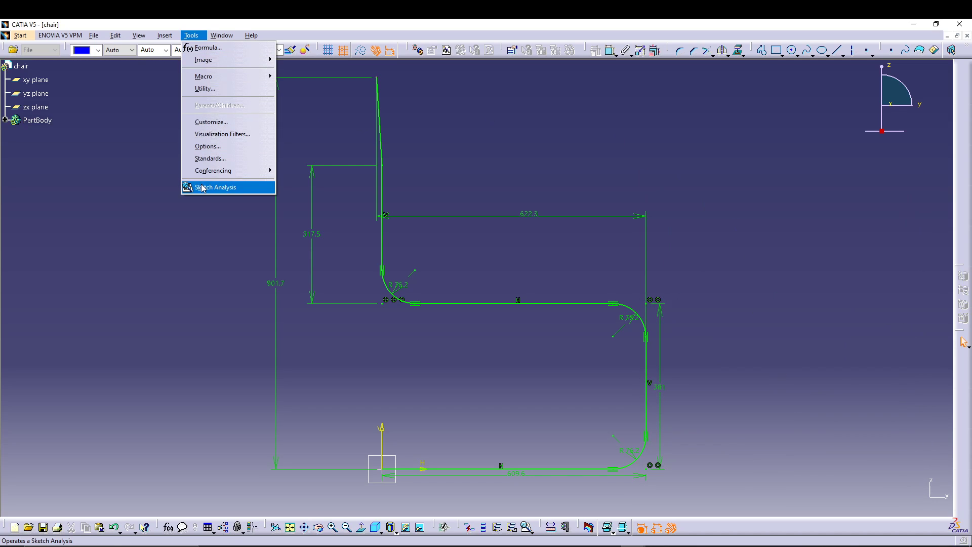
pyautogui.click(222, 187)
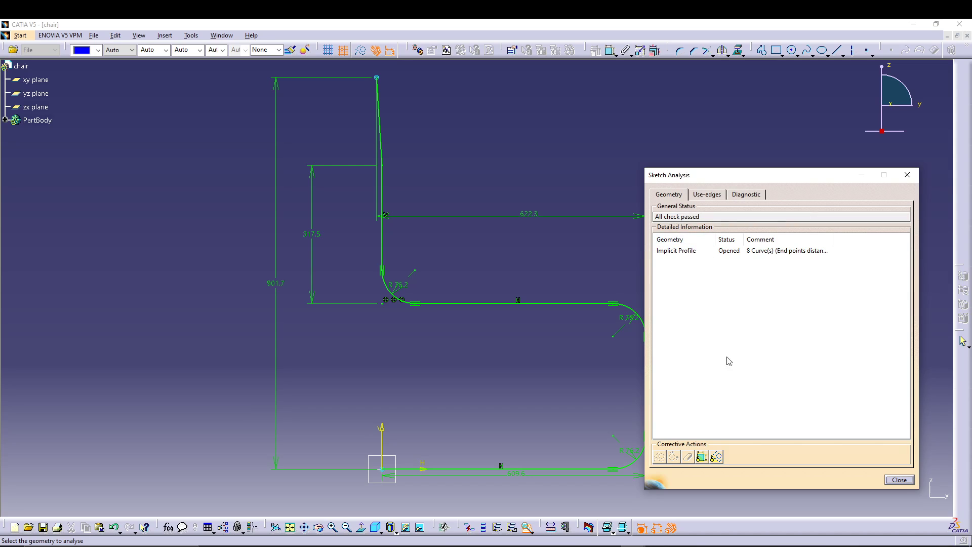
pyautogui.click(887, 481)
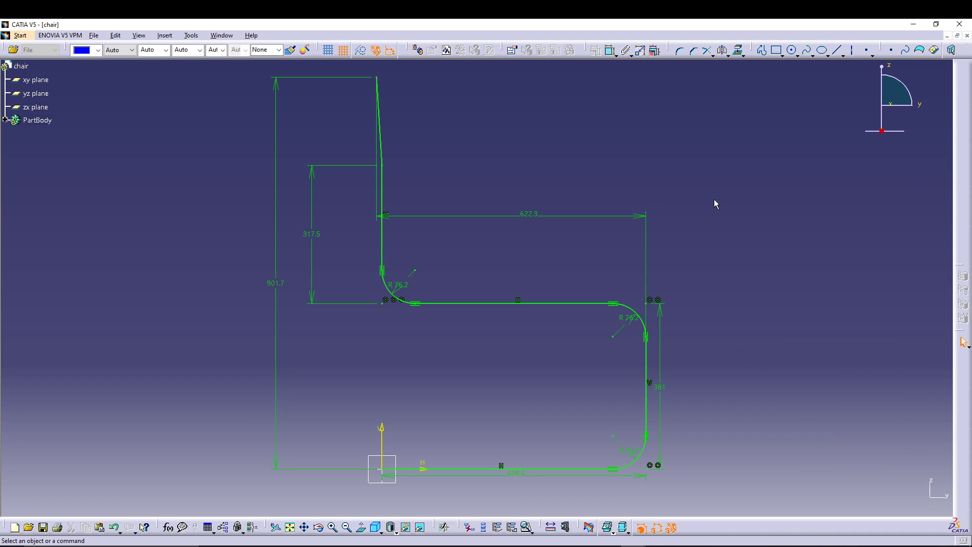
# Step: Rearrange the toolbars so the Exit Workbench command is accessible, and exit the finished profile sketch
pyautogui.moveTo(714, 199); pyautogui.dragTo(726, 211, button='middle')
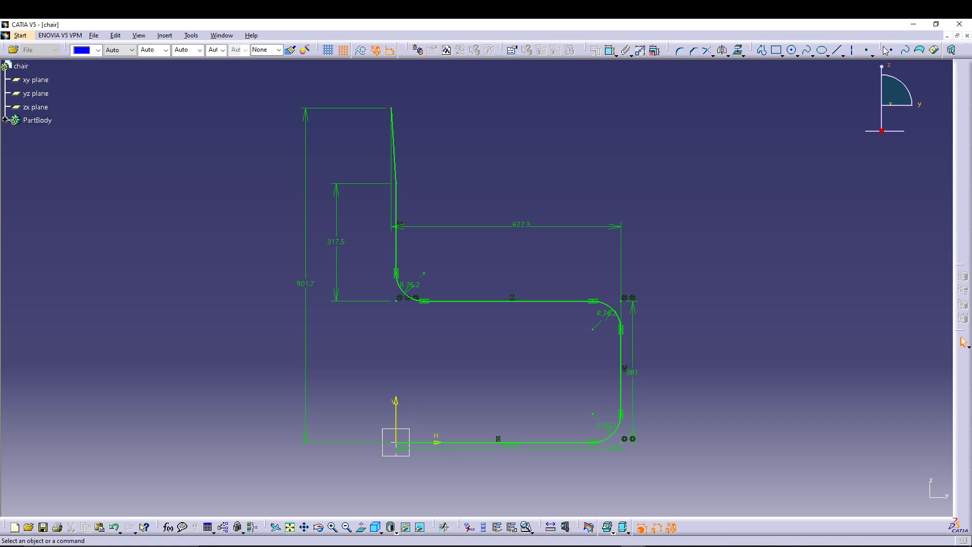
pyautogui.moveTo(785, 64); pyautogui.dragTo(680, 87)
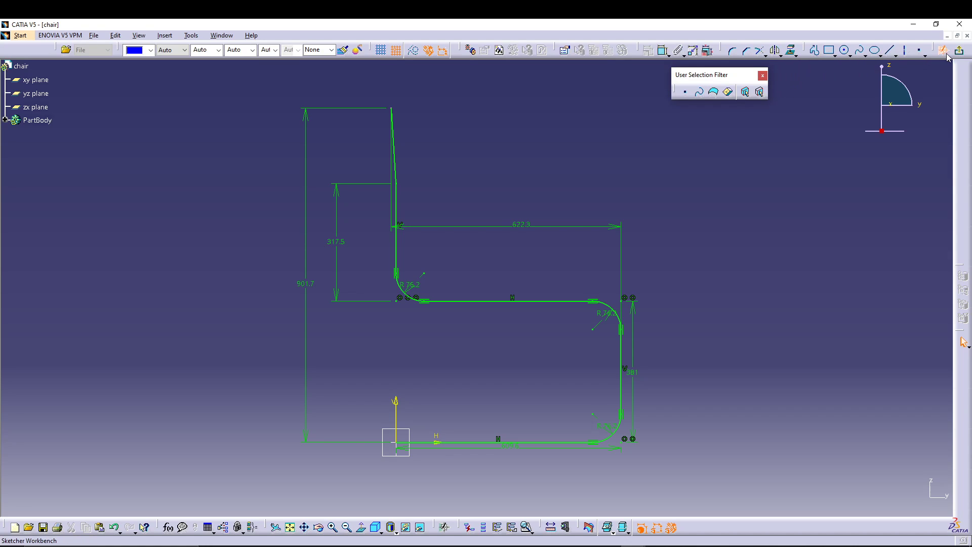
pyautogui.moveTo(454, 49)
pyautogui.mouseDown()
pyautogui.moveTo(451, 84)
pyautogui.moveTo(465, 52)
pyautogui.mouseUp()
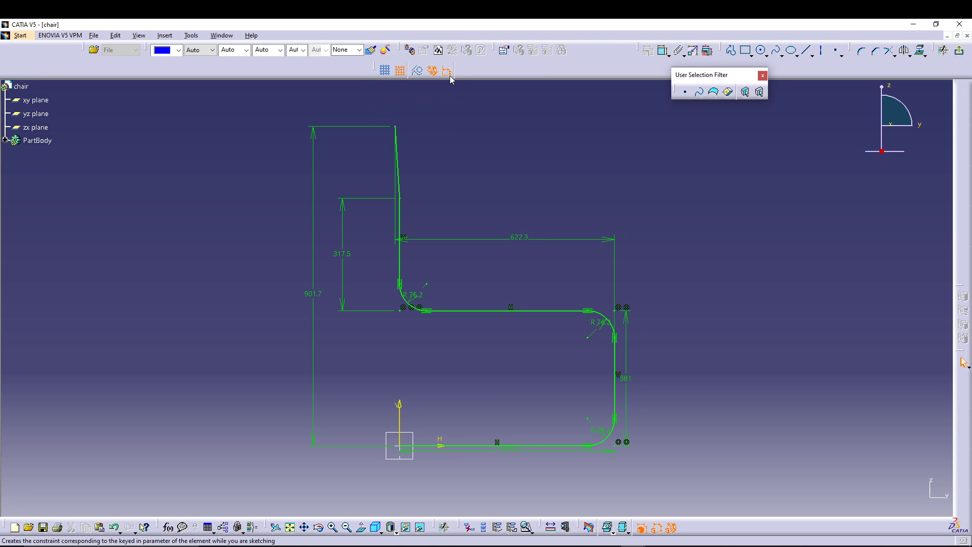
pyautogui.moveTo(403, 44); pyautogui.dragTo(517, 120)
pyautogui.click(588, 112)
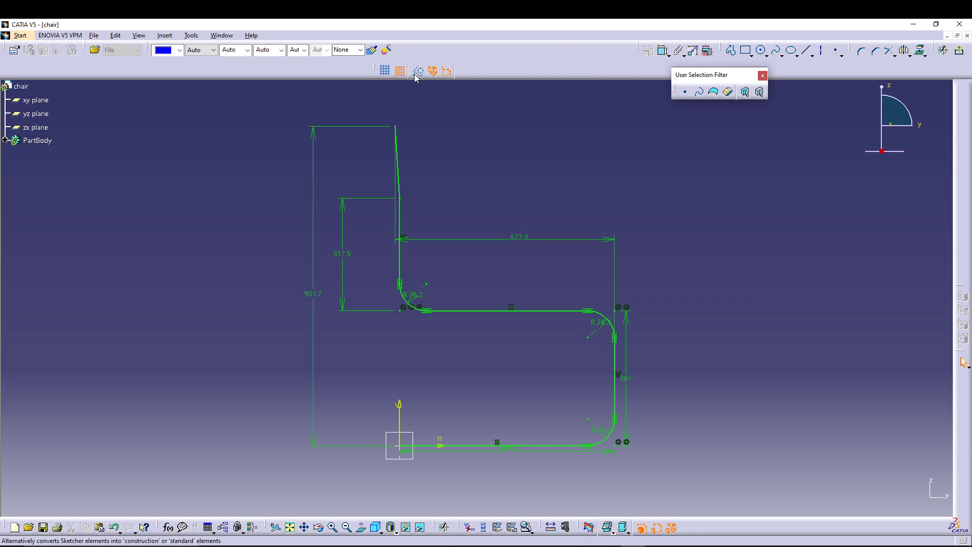
pyautogui.moveTo(375, 69); pyautogui.dragTo(419, 50)
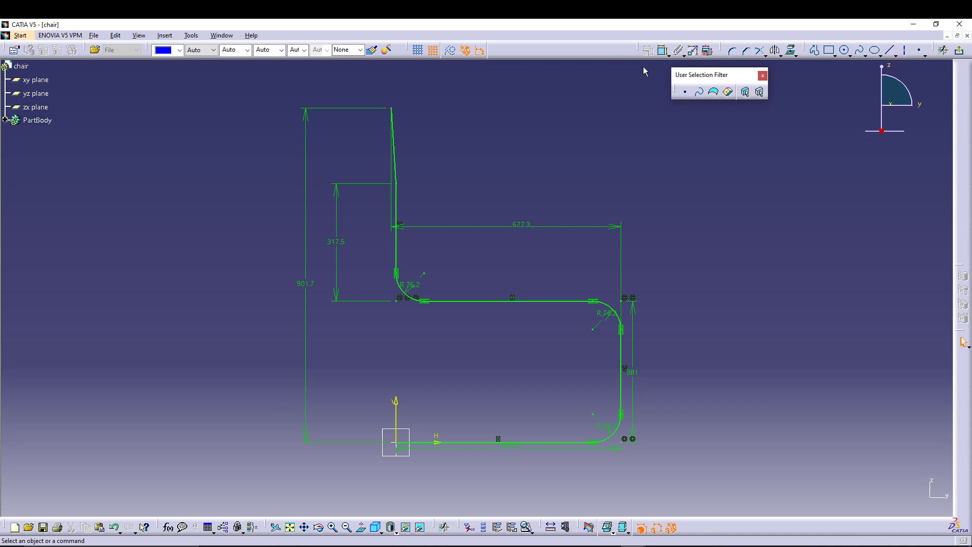
pyautogui.moveTo(709, 75); pyautogui.dragTo(566, 46)
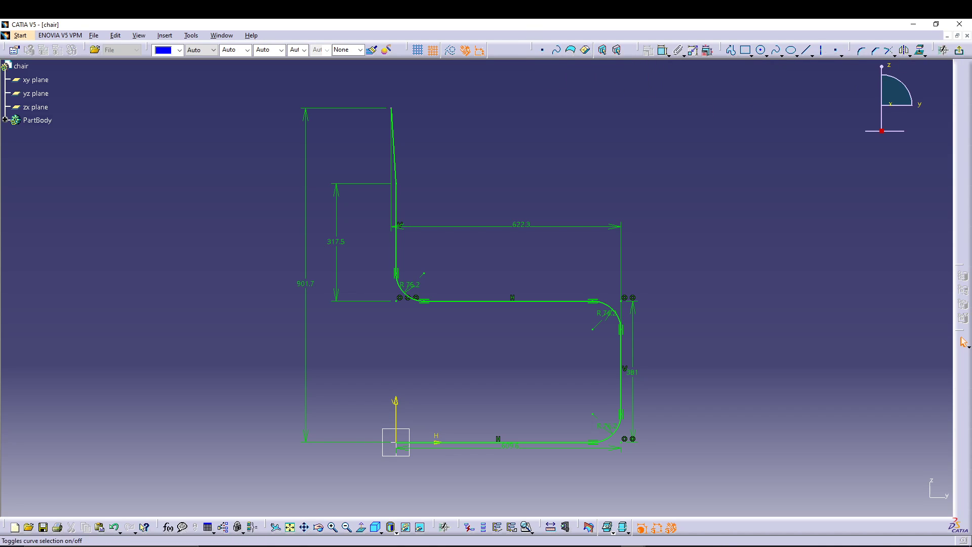
pyautogui.click(962, 52)
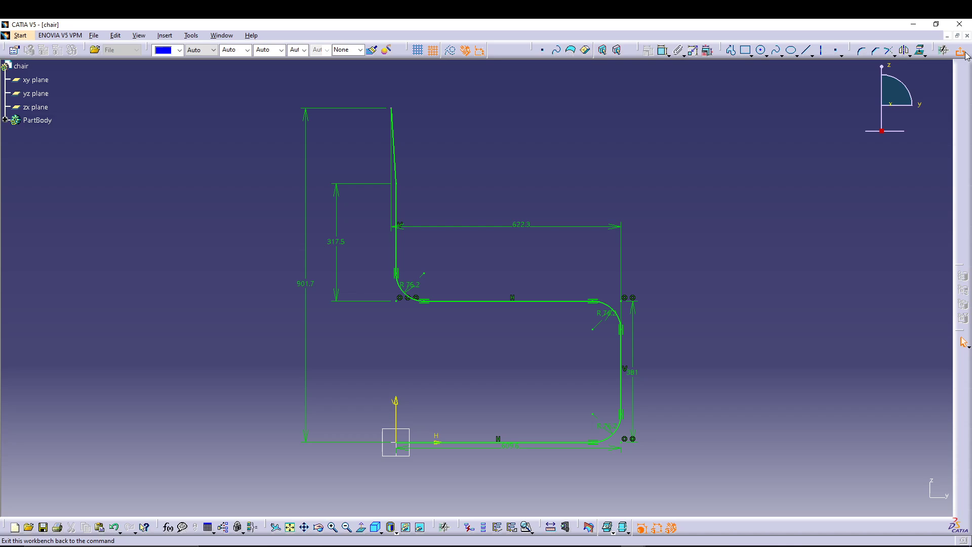
pyautogui.click(665, 253)
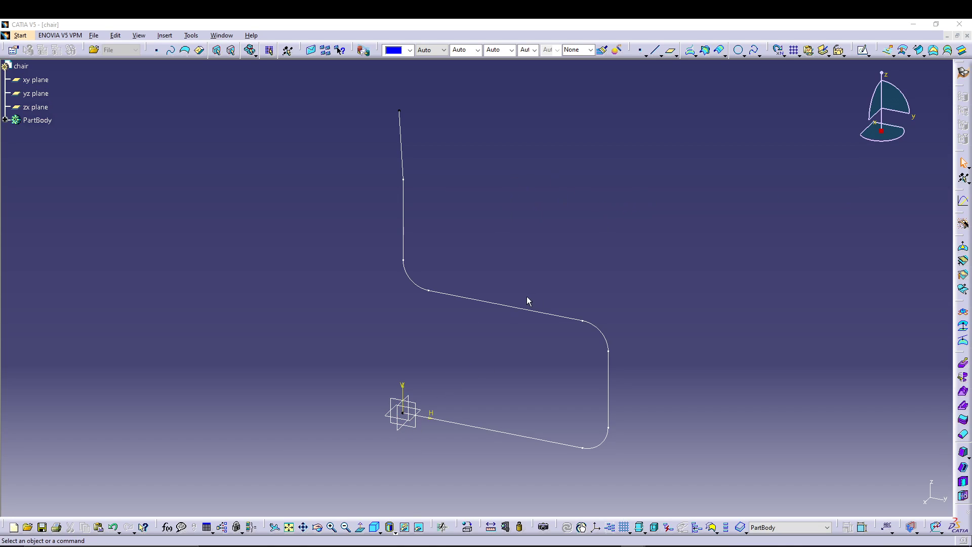
# Step: Define a Point-Direction line starting at the sketch origin with the X component as its direction
pyautogui.click(655, 49)
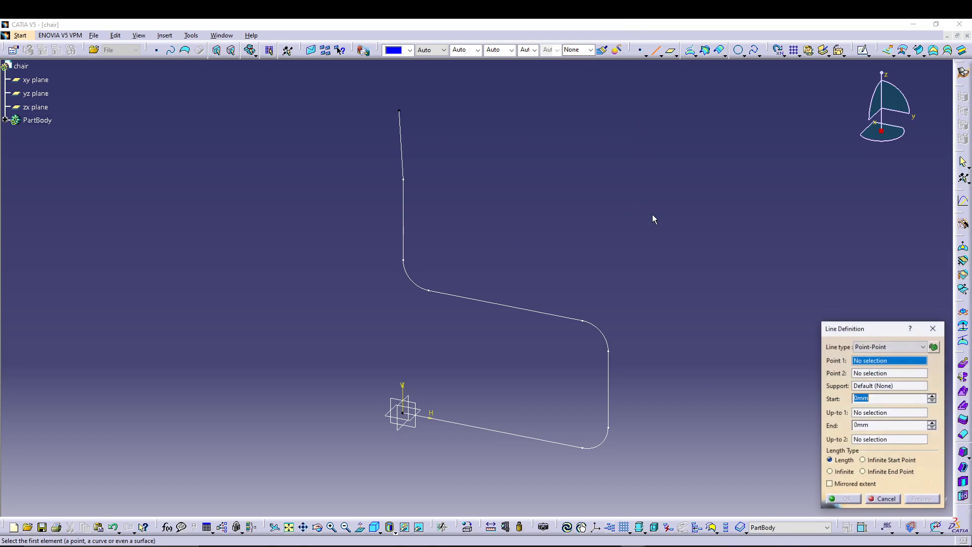
pyautogui.click(881, 347)
pyautogui.click(879, 365)
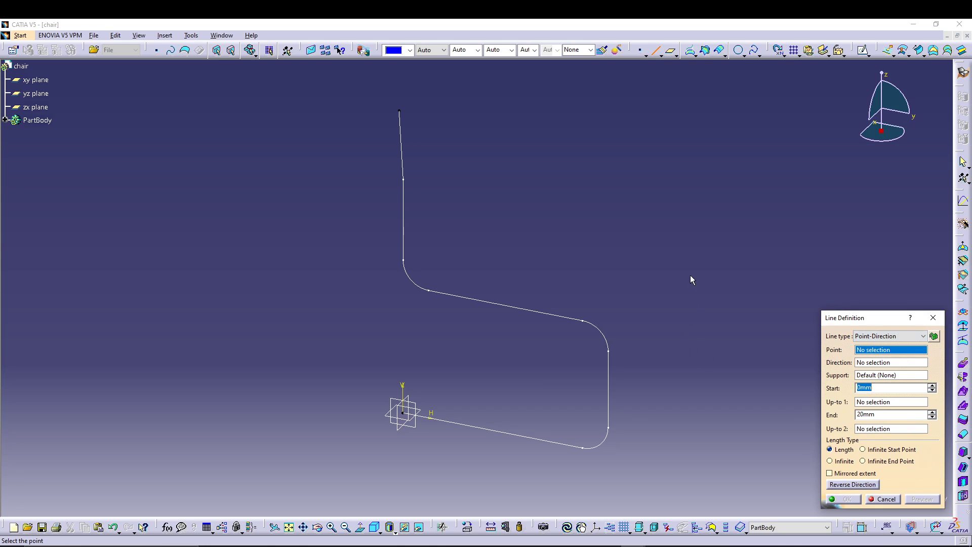
pyautogui.click(403, 411)
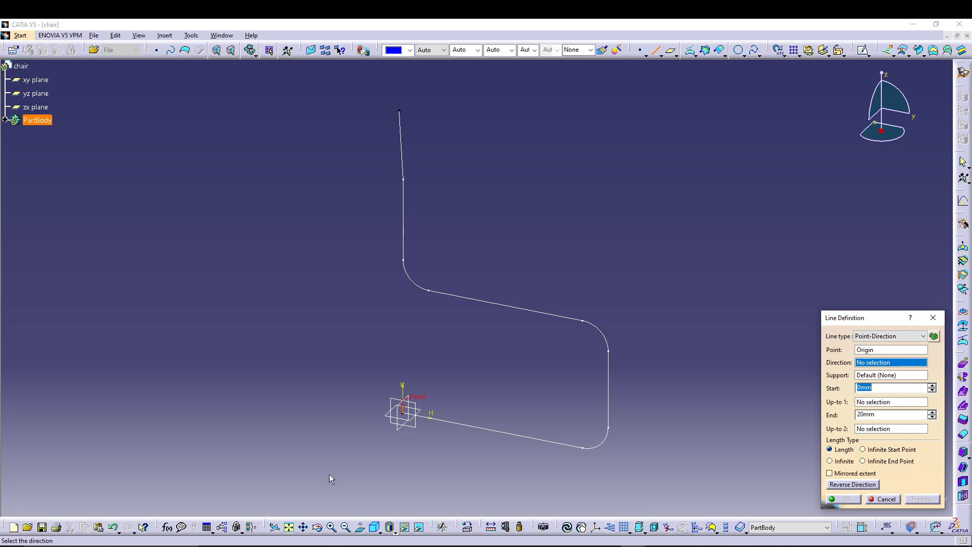
pyautogui.rightClick(871, 368)
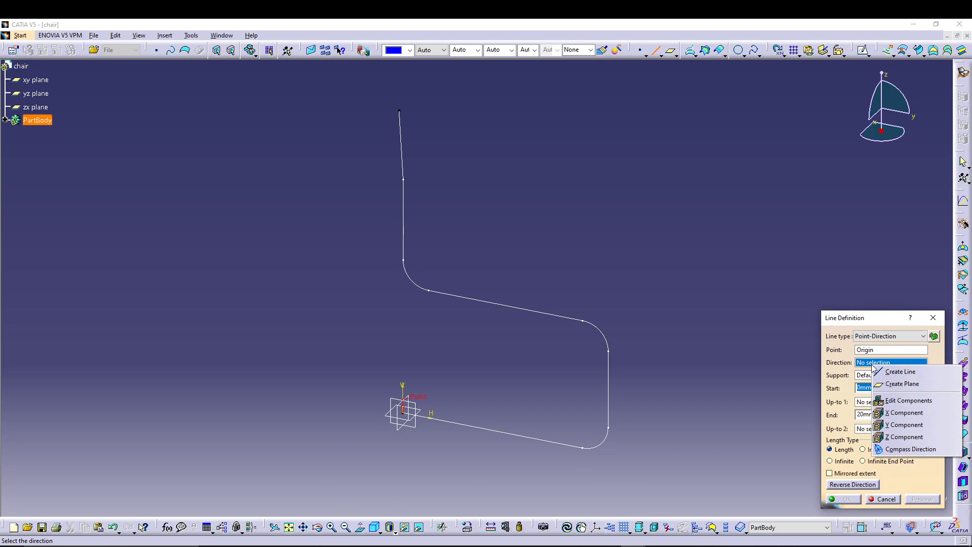
pyautogui.click(887, 400)
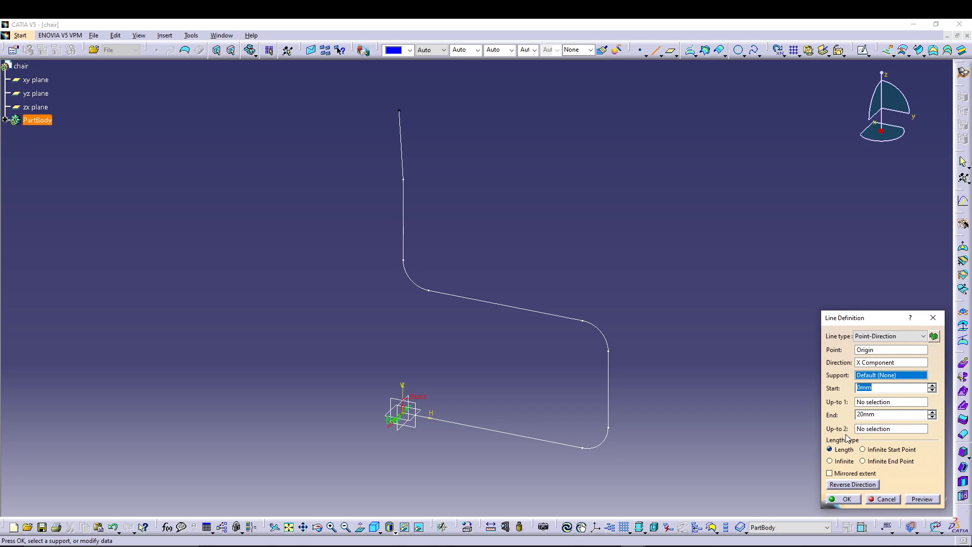
# Step: Set the line's end to 228.6 mm, reverse its direction and create the line
pyautogui.click(881, 414)
pyautogui.write('228.6')
pyautogui.click(921, 499)
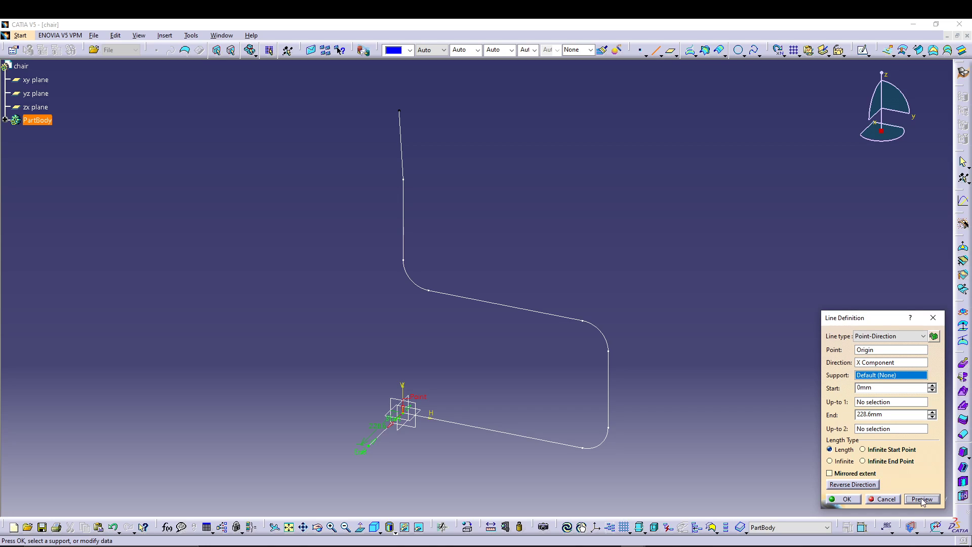
pyautogui.click(853, 485)
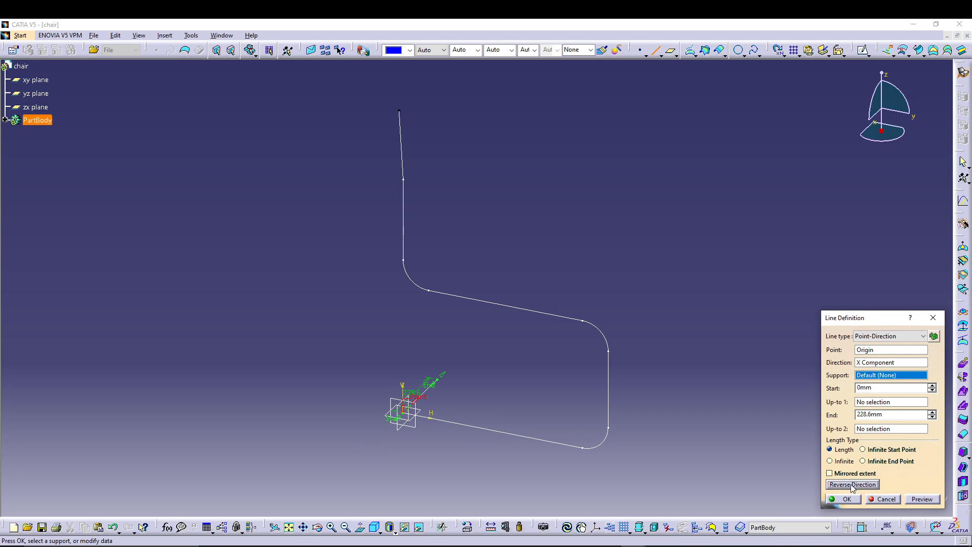
pyautogui.click(844, 500)
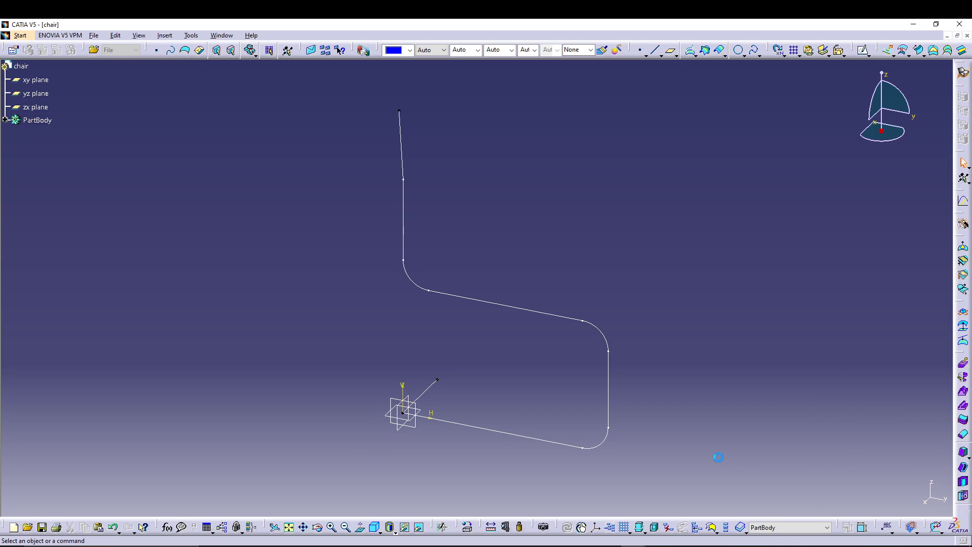
pyautogui.moveTo(682, 338)
pyautogui.mouseDown(button='middle')
pyautogui.moveTo(639, 396)
pyautogui.moveTo(516, 394)
pyautogui.moveTo(658, 350)
pyautogui.moveTo(545, 348)
pyautogui.moveTo(699, 369)
pyautogui.mouseUp(button='middle')
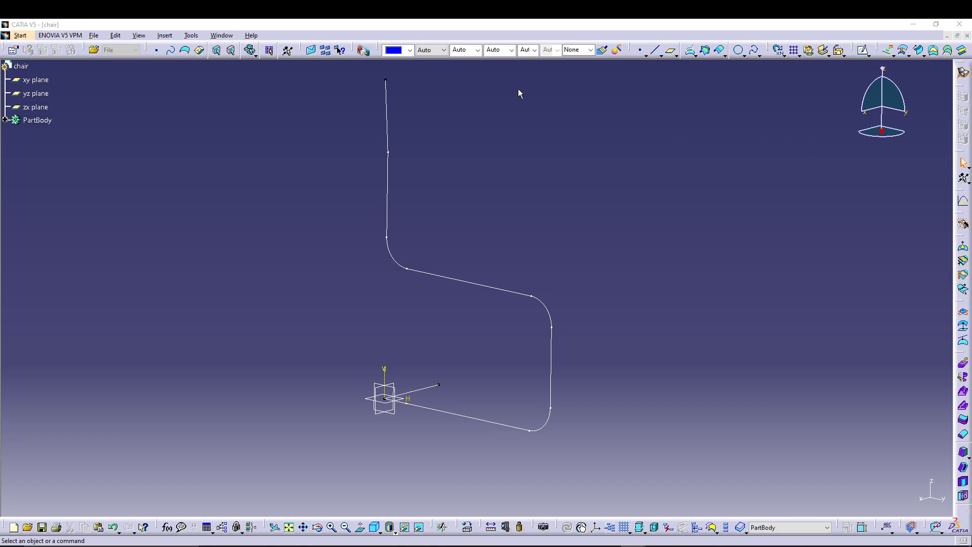
pyautogui.click(754, 49)
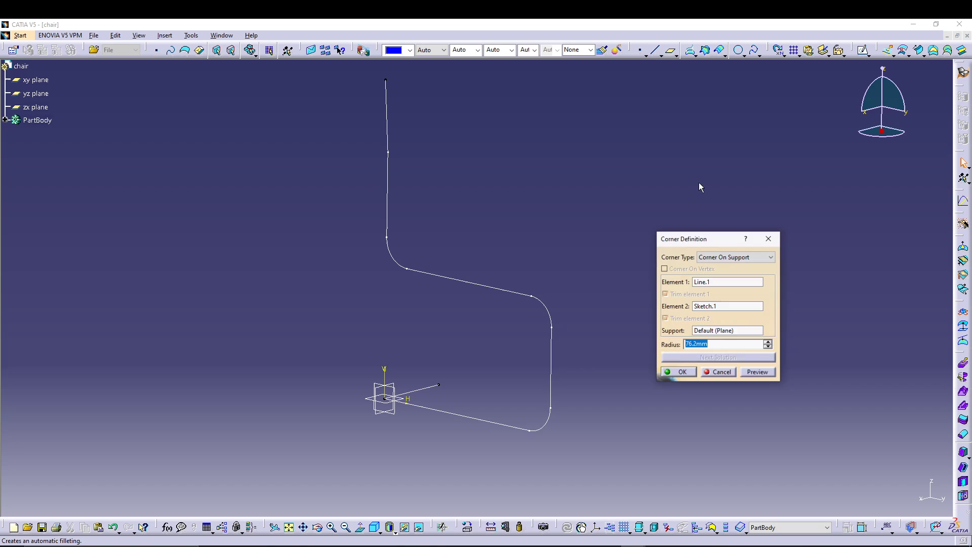
pyautogui.click(778, 237)
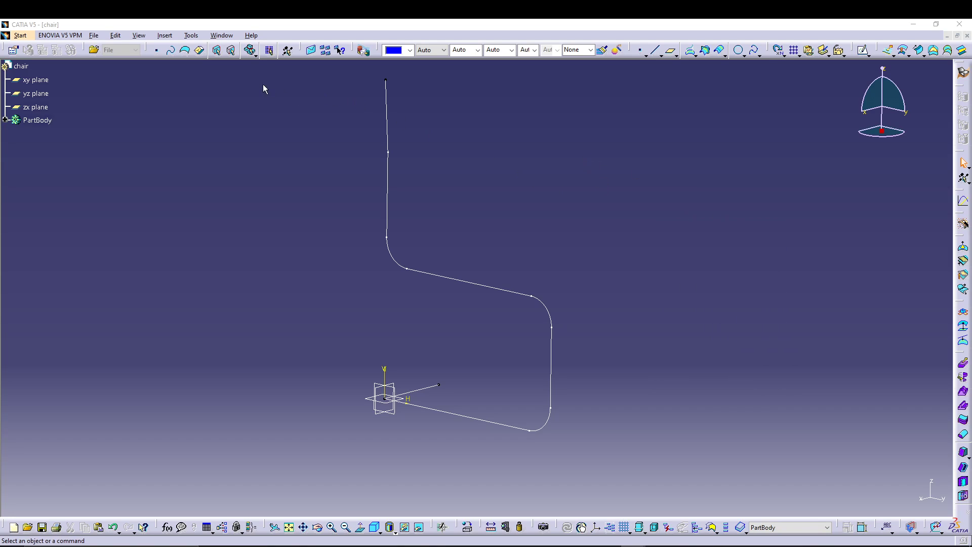
# Step: Start a Corner On Support between the straight line along X and the side profile sketch
pyautogui.click(161, 37)
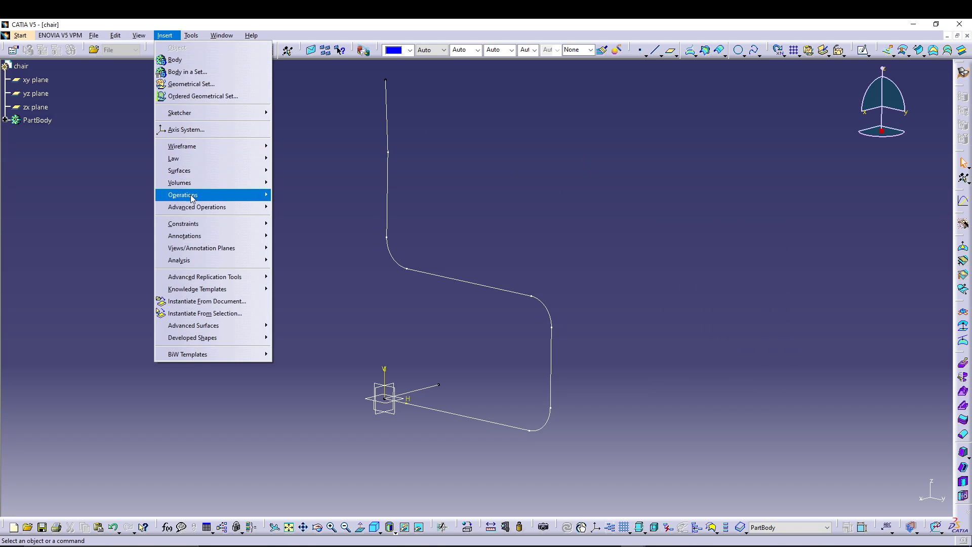
pyautogui.moveTo(208, 148)
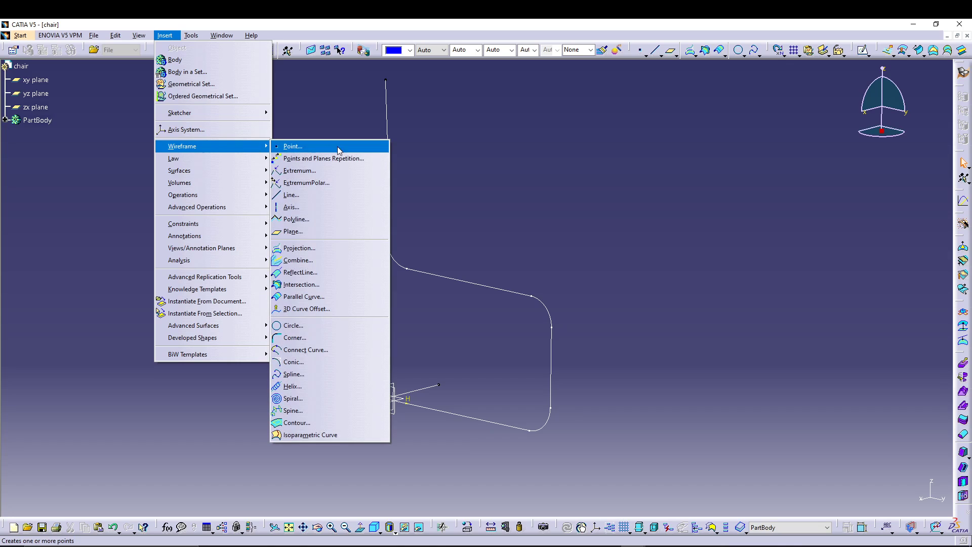
pyautogui.click(298, 337)
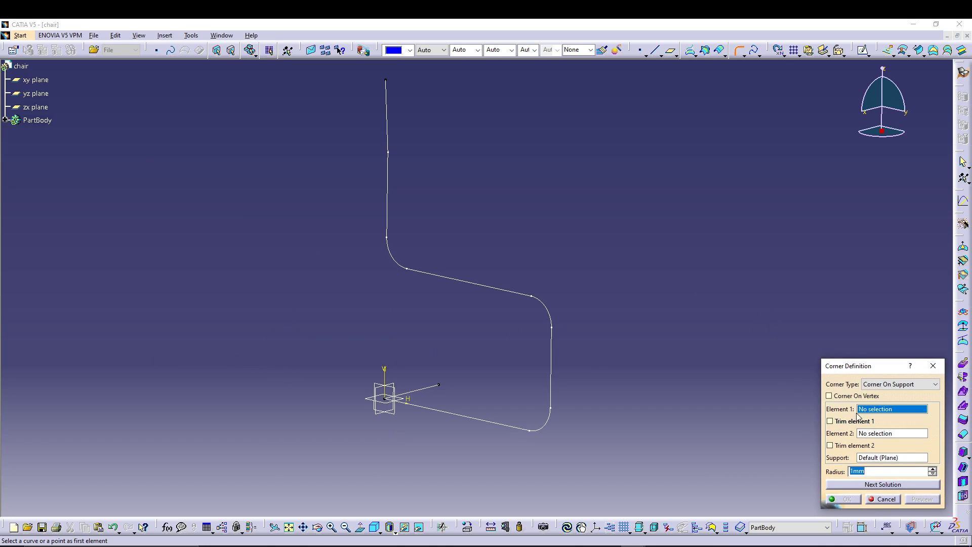
pyautogui.click(428, 388)
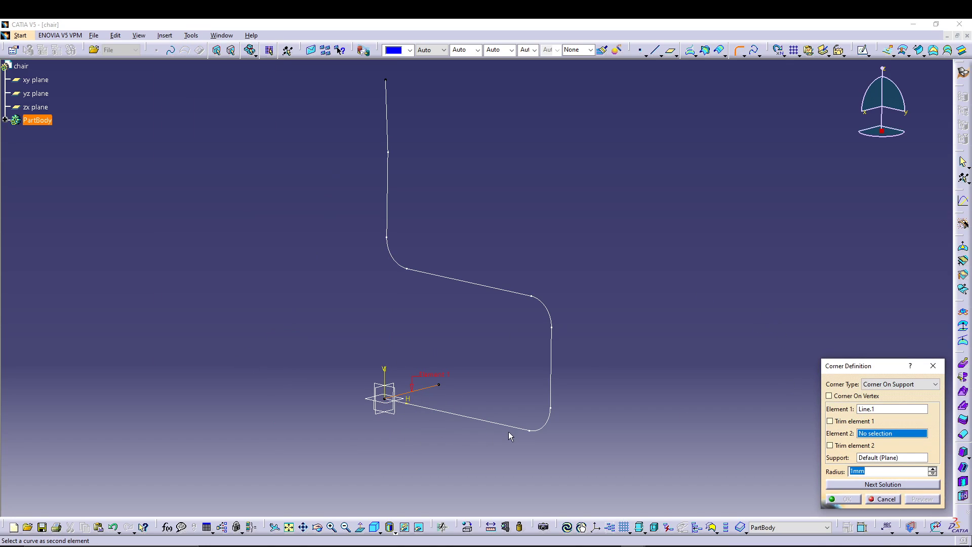
pyautogui.click(487, 422)
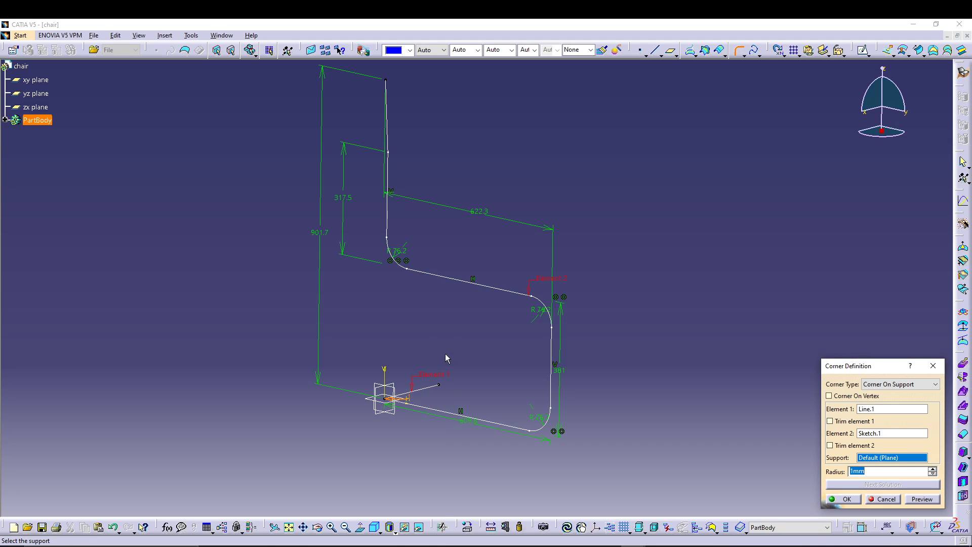
# Step: Set the corner radius to 76.2 mm and preview the corner
pyautogui.moveTo(446, 328); pyautogui.dragTo(450, 285, button='middle')
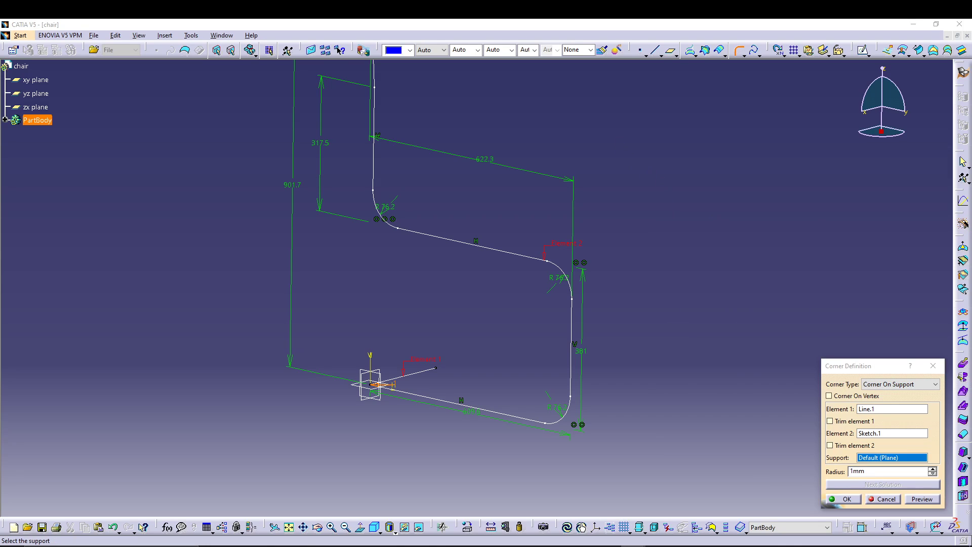
pyautogui.click(871, 471)
pyautogui.moveTo(871, 471); pyautogui.dragTo(813, 460)
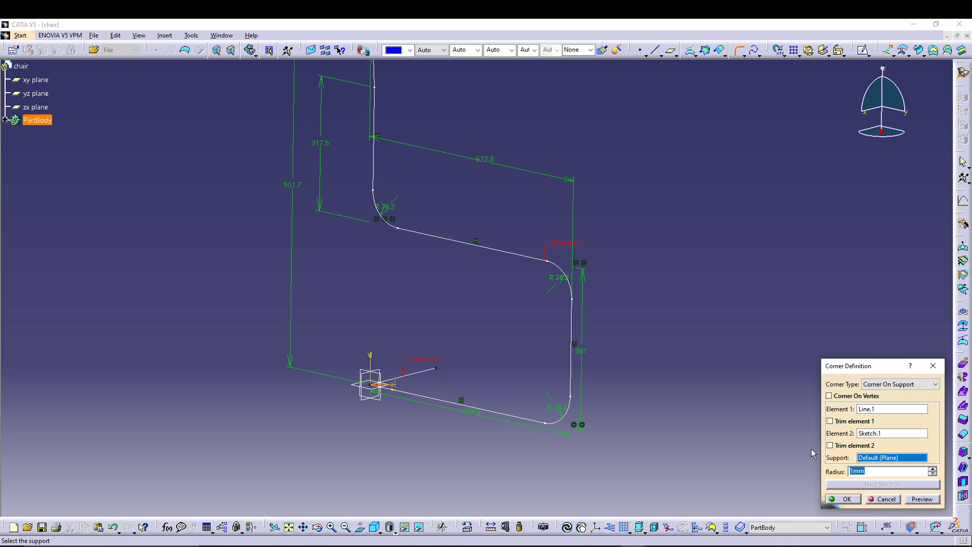
pyautogui.write('76.2')
pyautogui.click(918, 500)
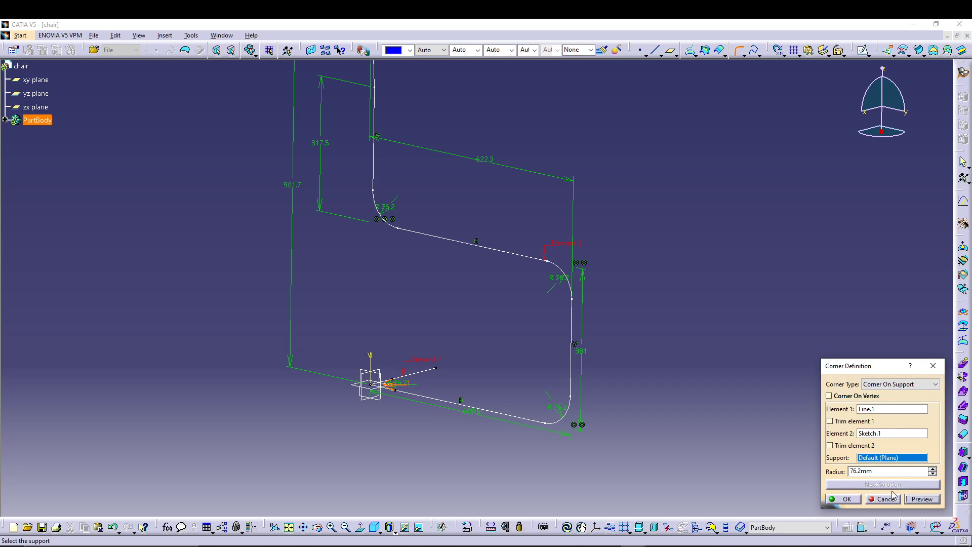
# Step: Trim both elements, preview the result and create the corner joining the line and the side profile
pyautogui.moveTo(439, 370)
pyautogui.mouseDown(button='middle')
pyautogui.moveTo(421, 325)
pyautogui.moveTo(419, 366)
pyautogui.moveTo(408, 319)
pyautogui.moveTo(443, 359)
pyautogui.moveTo(450, 324)
pyautogui.mouseUp(button='middle')
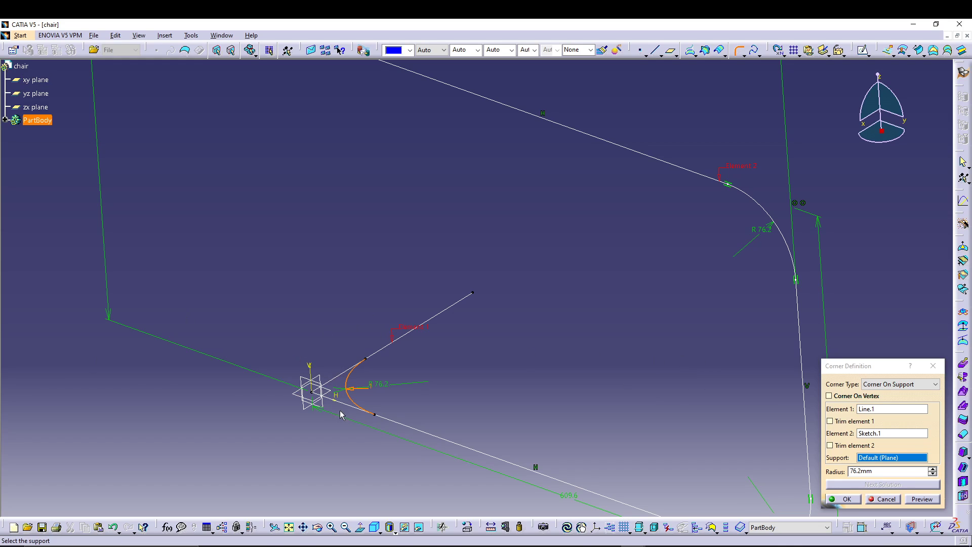
pyautogui.click(835, 421)
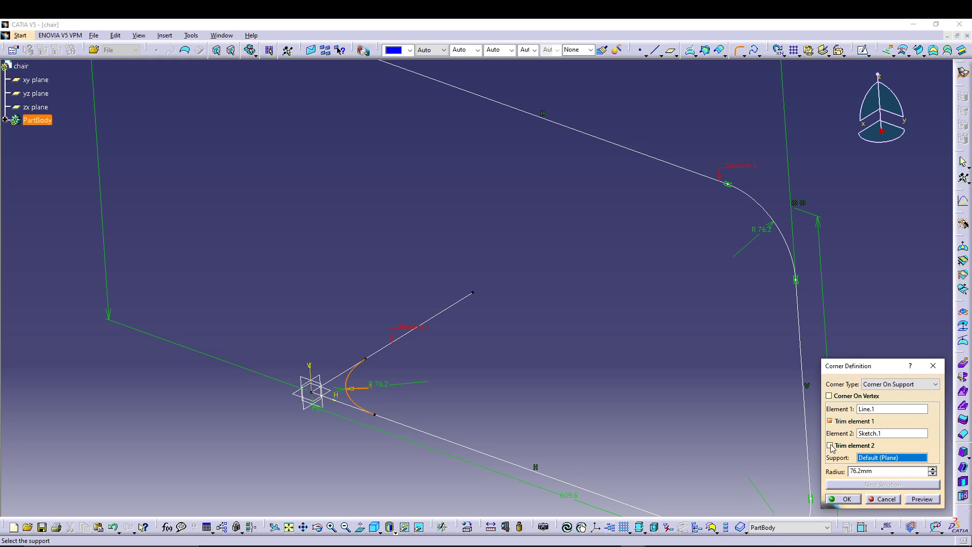
pyautogui.click(830, 446)
pyautogui.click(920, 499)
pyautogui.click(841, 500)
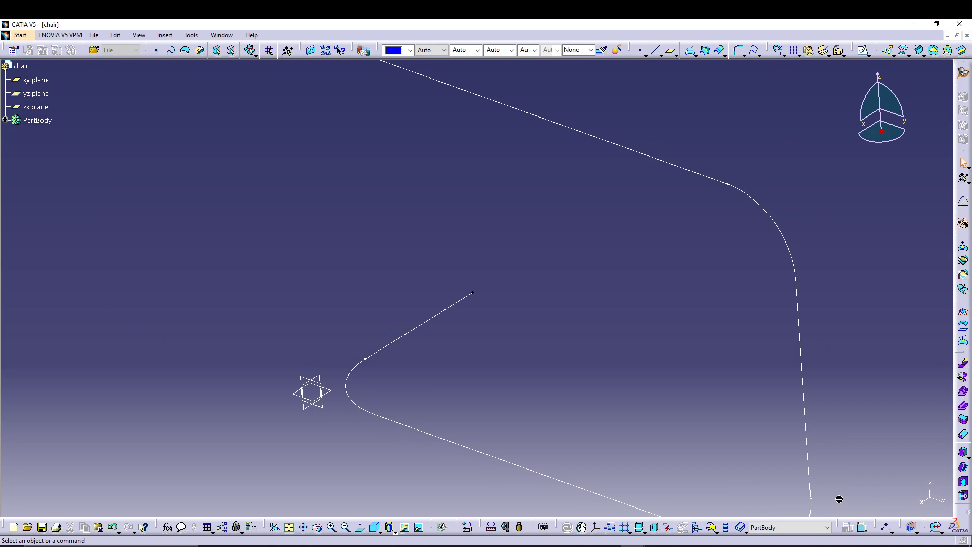
# Step: Create a plane of type Normal to curve on the joined corner curve, through the free end point of the short line
pyautogui.moveTo(566, 336); pyautogui.dragTo(569, 413, button='middle')
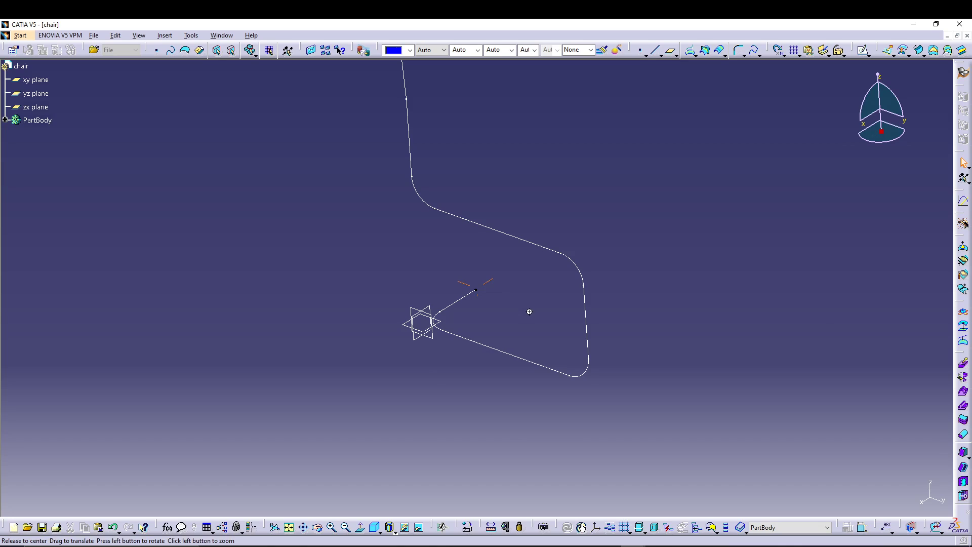
pyautogui.moveTo(527, 311); pyautogui.dragTo(534, 401, button='middle')
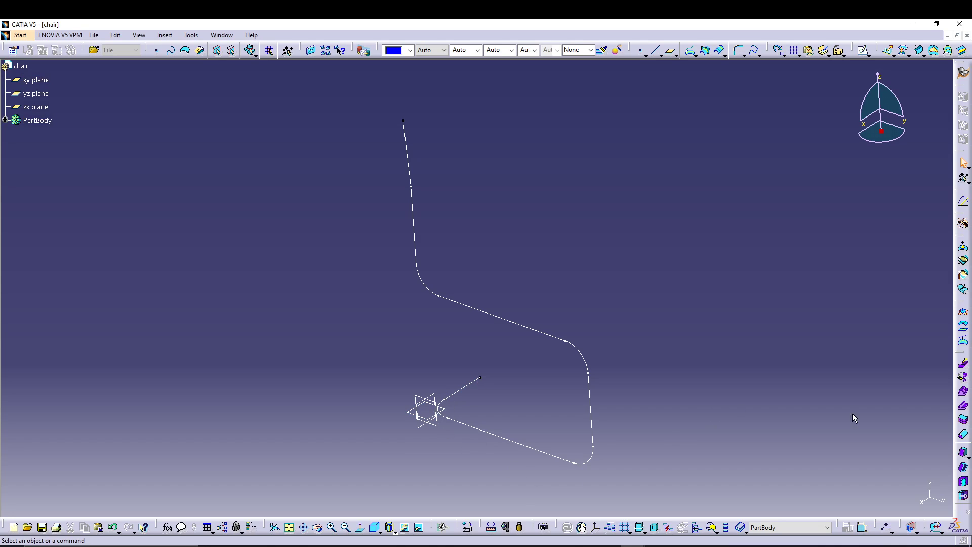
pyautogui.click(669, 50)
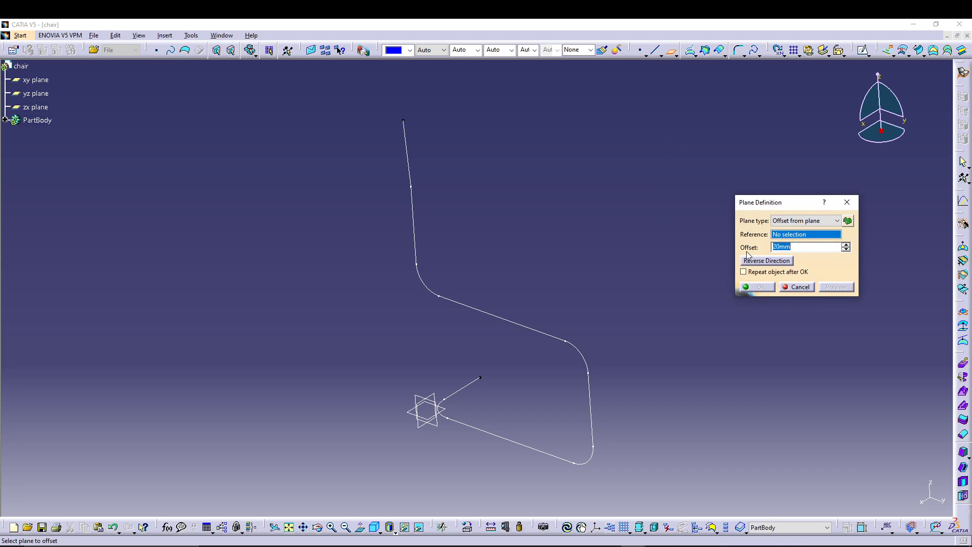
pyautogui.click(791, 220)
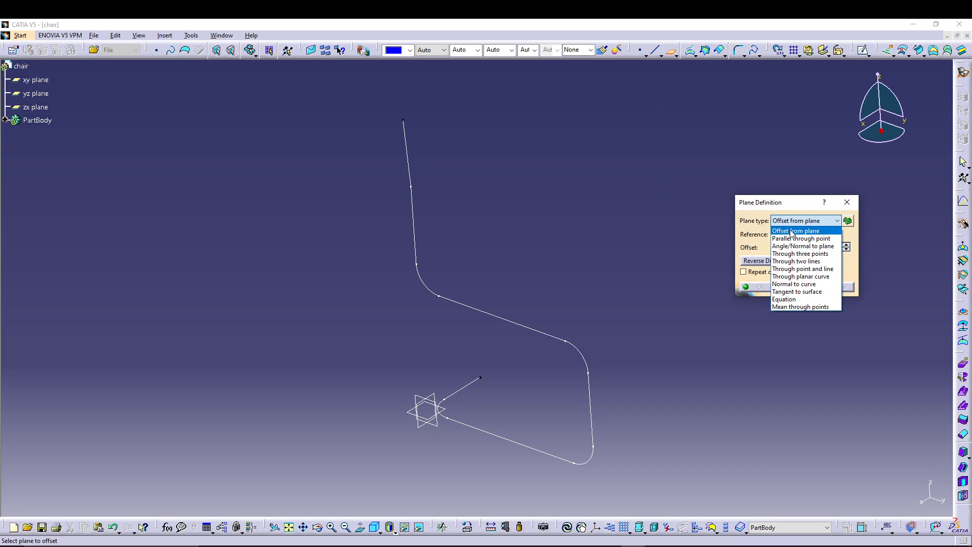
pyautogui.click(798, 284)
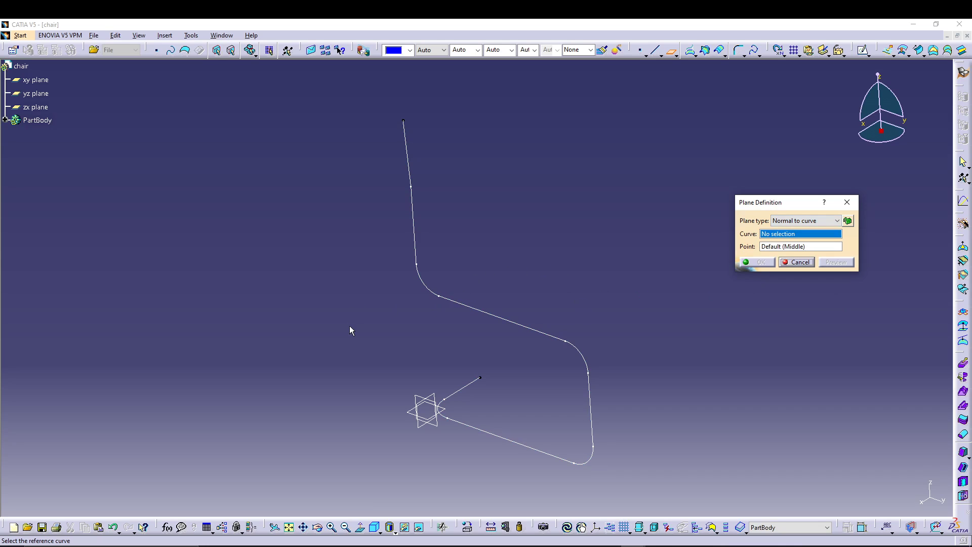
pyautogui.click(5, 120)
pyautogui.click(48, 161)
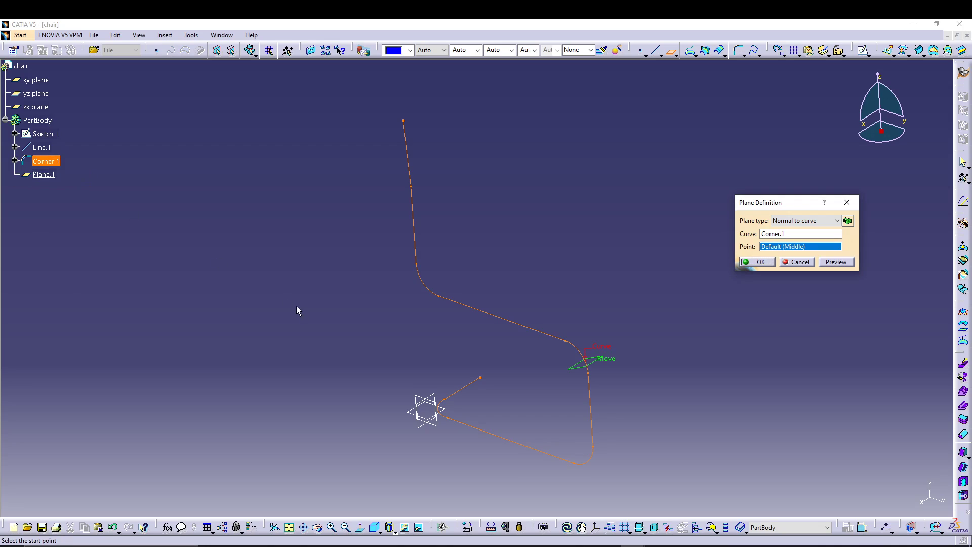
pyautogui.click(481, 377)
pyautogui.click(759, 262)
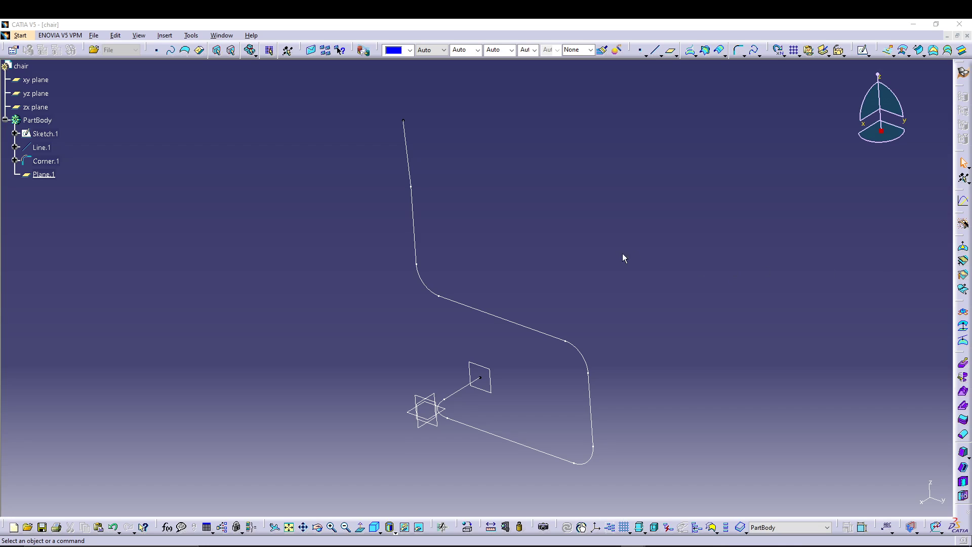
# Step: Open a sketch on the new normal plane and draw a circle about 45 mm in diameter centred on the sketch origin
pyautogui.click(485, 372)
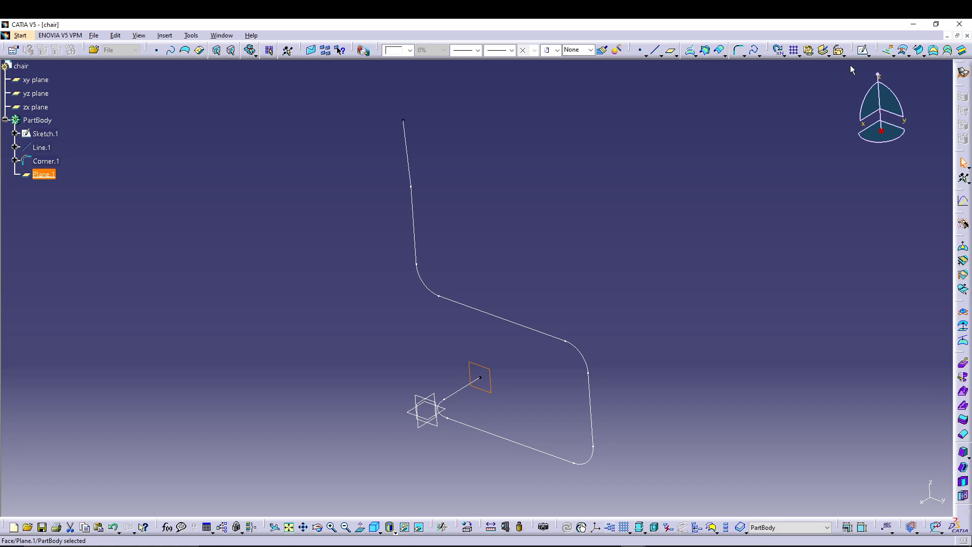
pyautogui.click(862, 49)
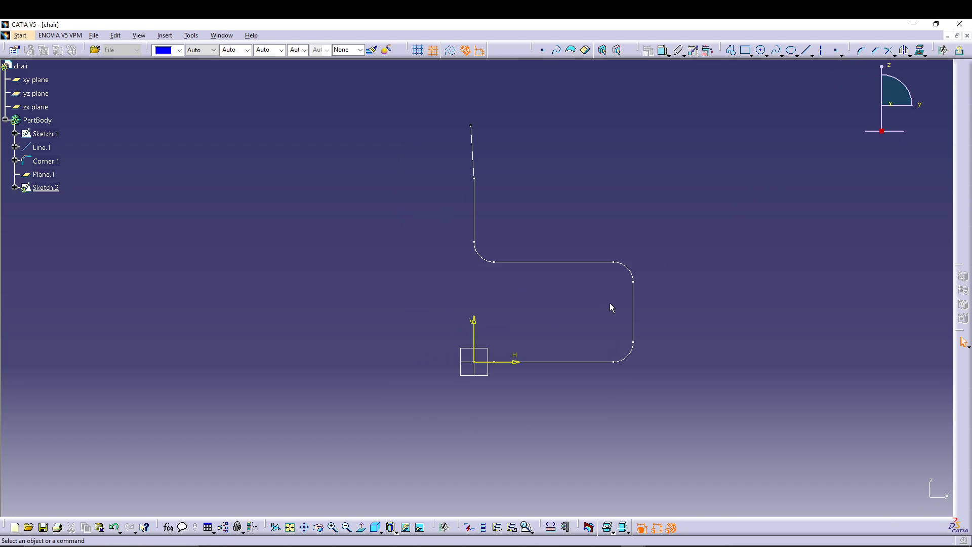
pyautogui.moveTo(610, 308)
pyautogui.mouseDown(button='middle')
pyautogui.moveTo(518, 390)
pyautogui.moveTo(536, 373)
pyautogui.moveTo(543, 226)
pyautogui.mouseUp(button='middle')
pyautogui.click(761, 49)
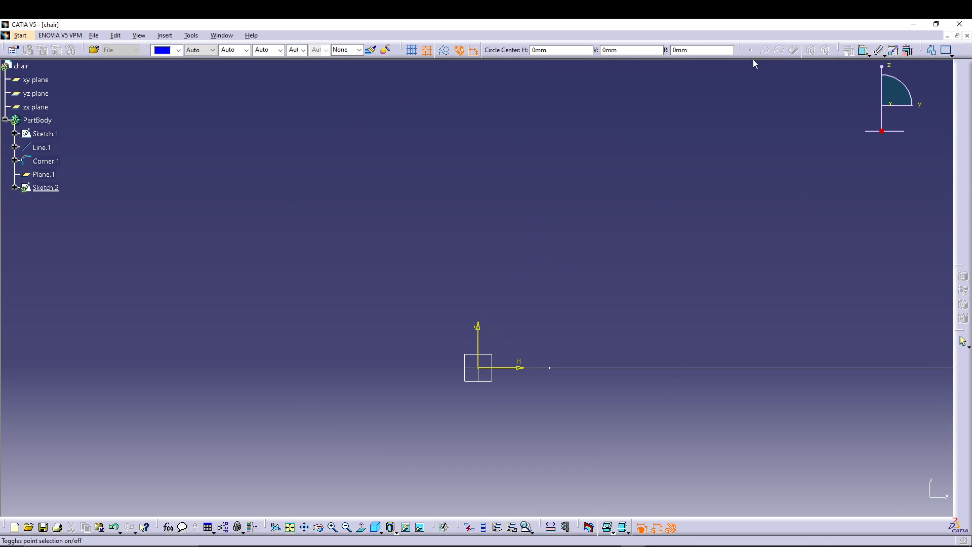
pyautogui.click(478, 368)
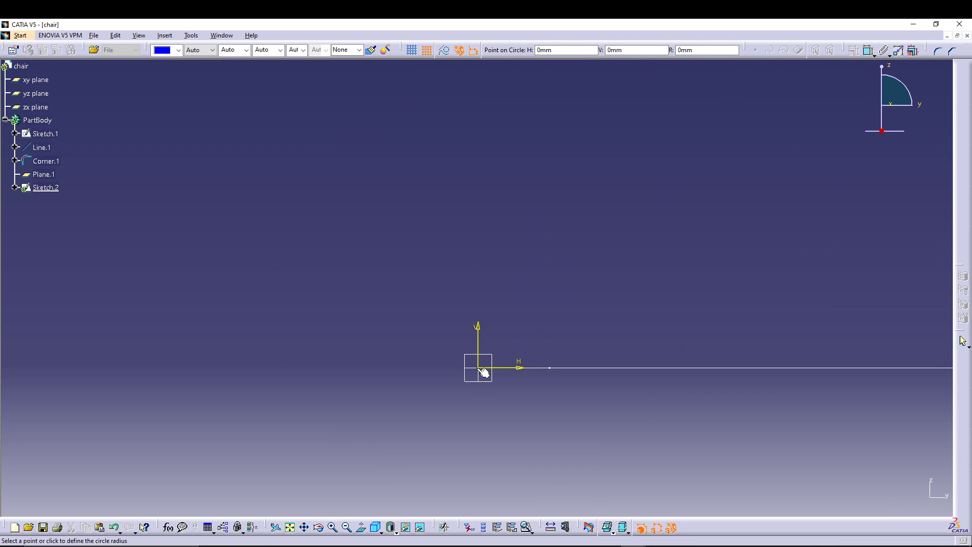
pyautogui.click(493, 353)
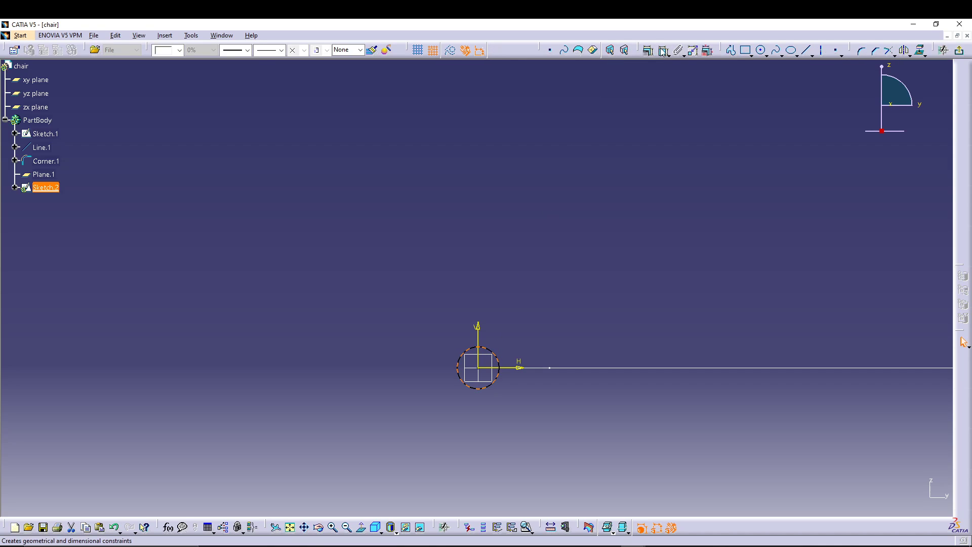
# Step: Constrain the circle's diameter to 25.4 mm and exit the sketch
pyautogui.click(610, 49)
pyautogui.click(508, 337)
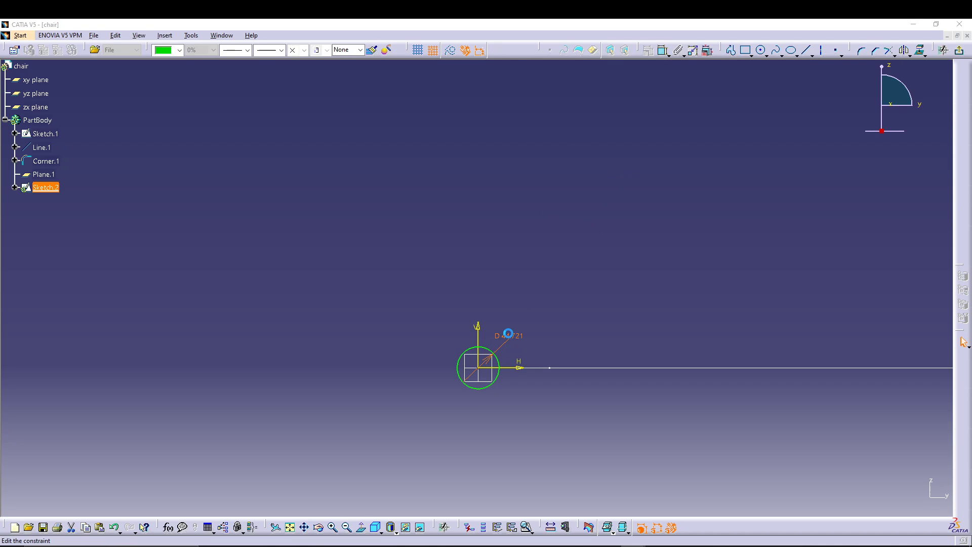
pyautogui.doubleClick(508, 337)
pyautogui.write('25.4mm')
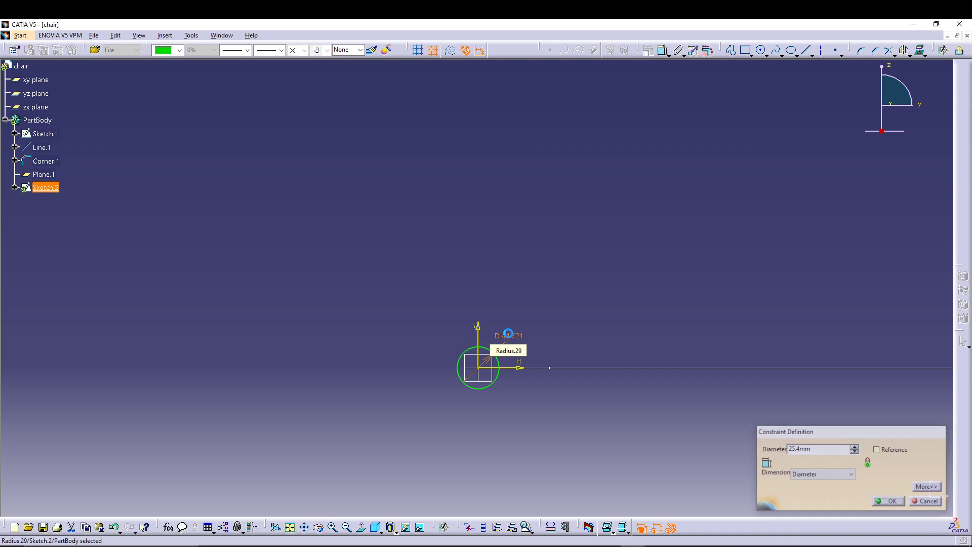
pyautogui.press('Return')
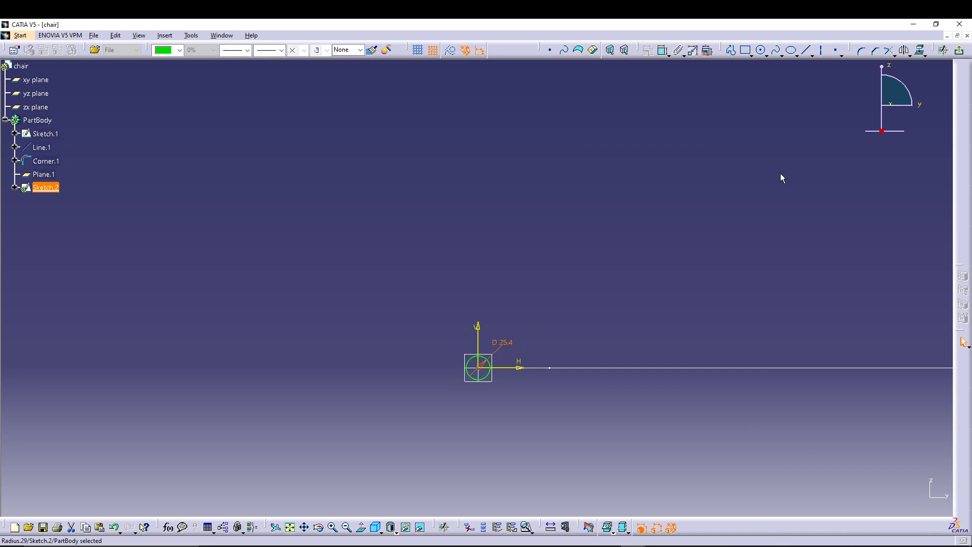
pyautogui.click(958, 50)
# Step: Switch to the Part Design workbench
pyautogui.moveTo(744, 256); pyautogui.dragTo(741, 323, button='middle')
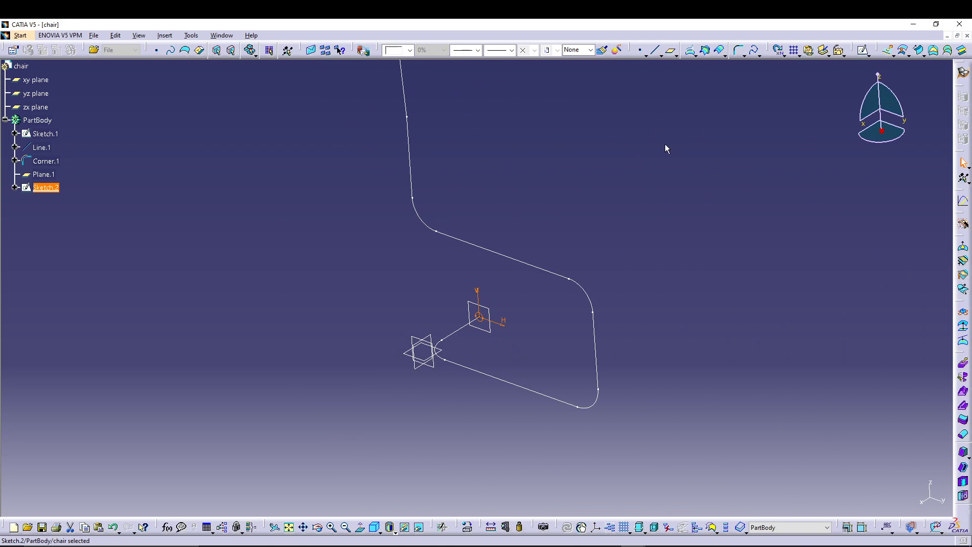
pyautogui.moveTo(665, 145); pyautogui.dragTo(668, 166, button='middle')
pyautogui.scroll(1, 665, 146)
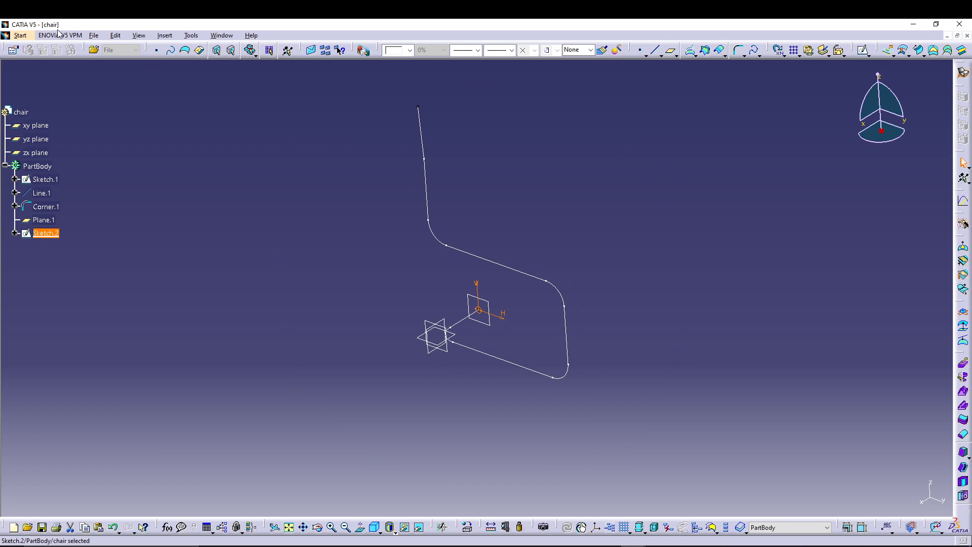
pyautogui.click(21, 37)
pyautogui.moveTo(109, 77)
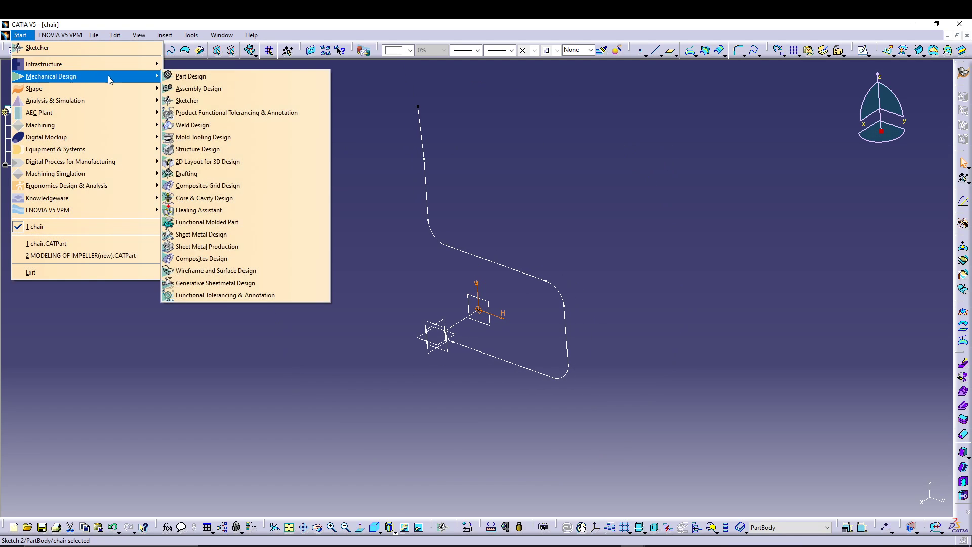
pyautogui.click(215, 77)
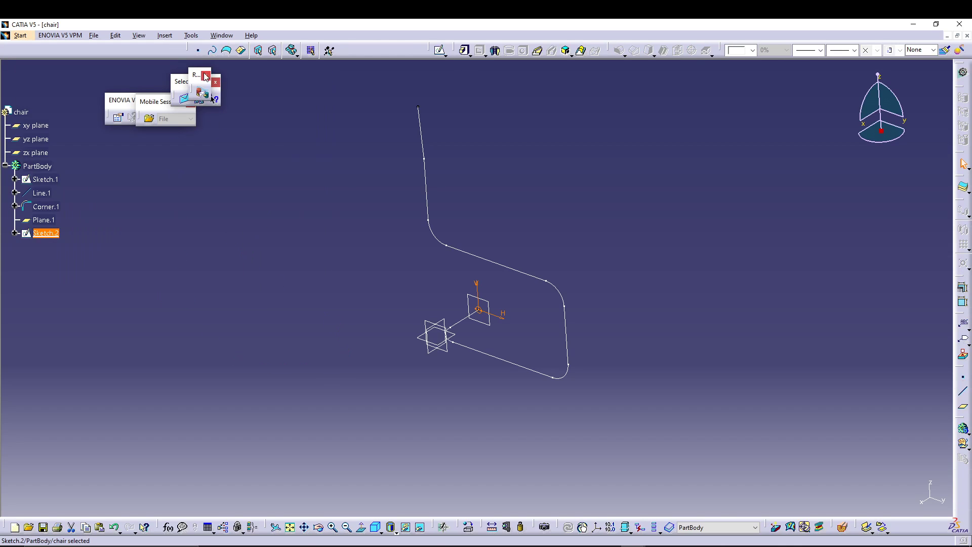
# Step: Close the floating toolbars covering the modelling area, including Mobile Session and ENOVIA V5 VPM
pyautogui.click(205, 75)
pyautogui.click(215, 82)
pyautogui.click(190, 102)
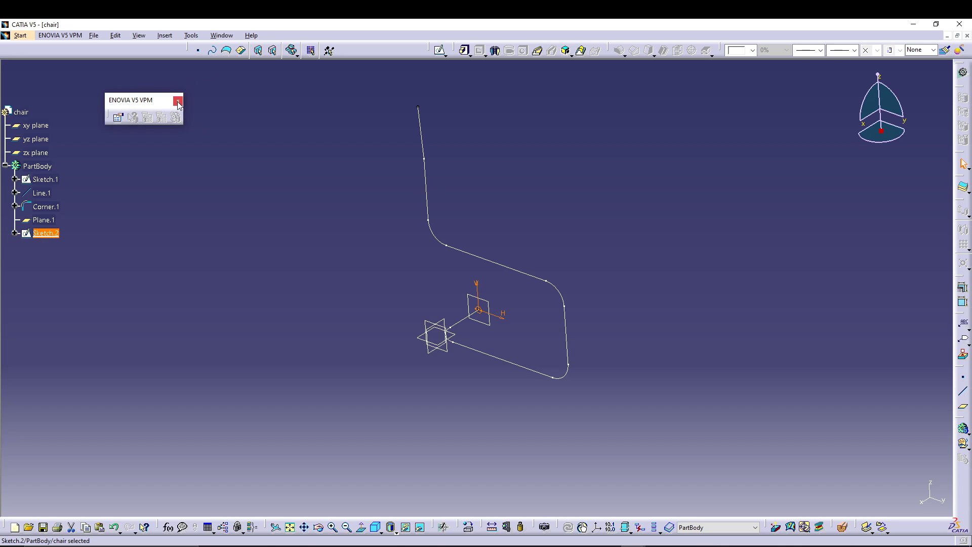
pyautogui.click(178, 102)
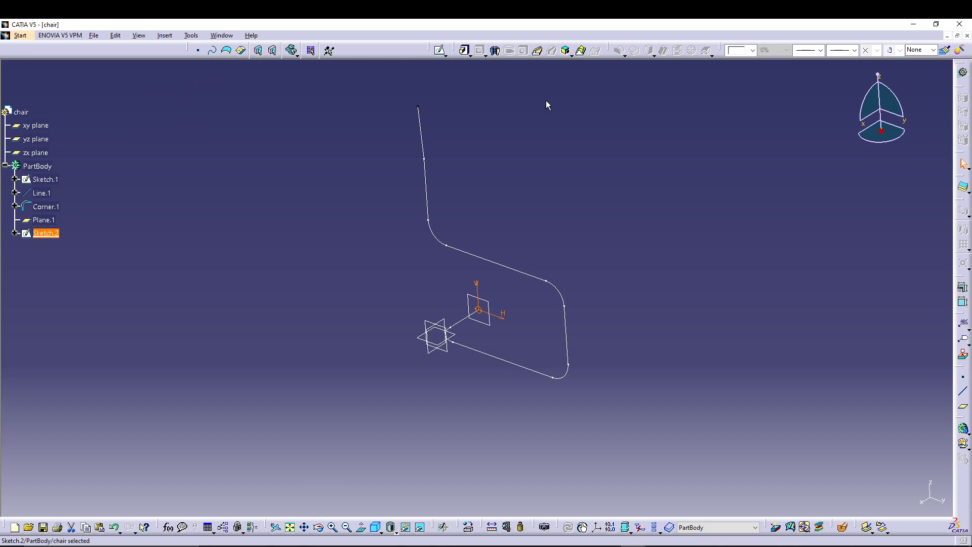
# Step: Create a rib that sweeps the circle sketch along the Corner.1 center curve, keeping the profile control at Keep angle
pyautogui.click(538, 51)
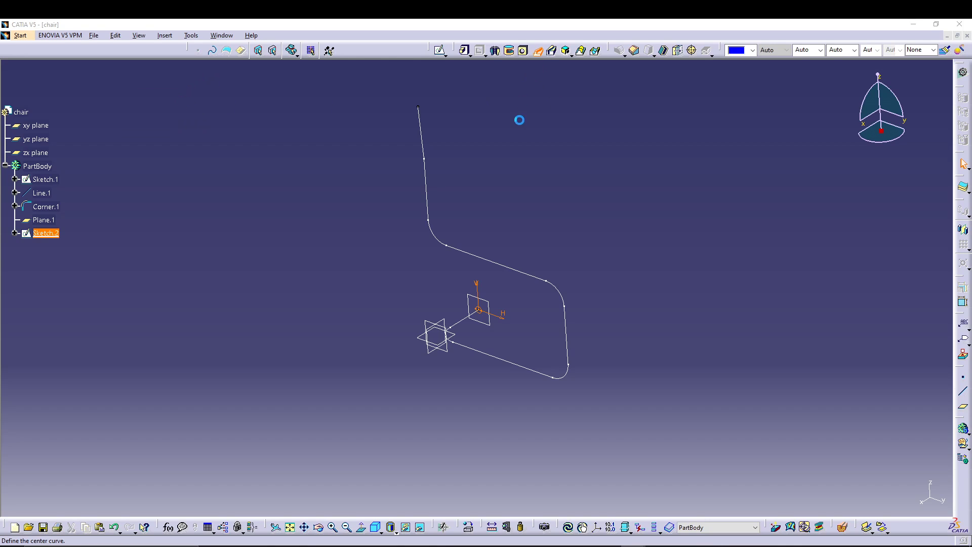
pyautogui.click(485, 357)
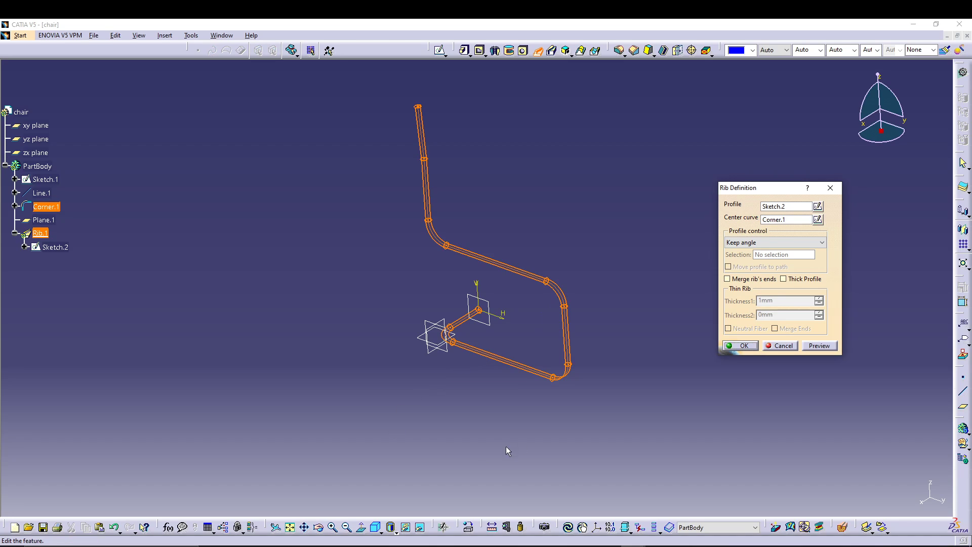
pyautogui.click(824, 345)
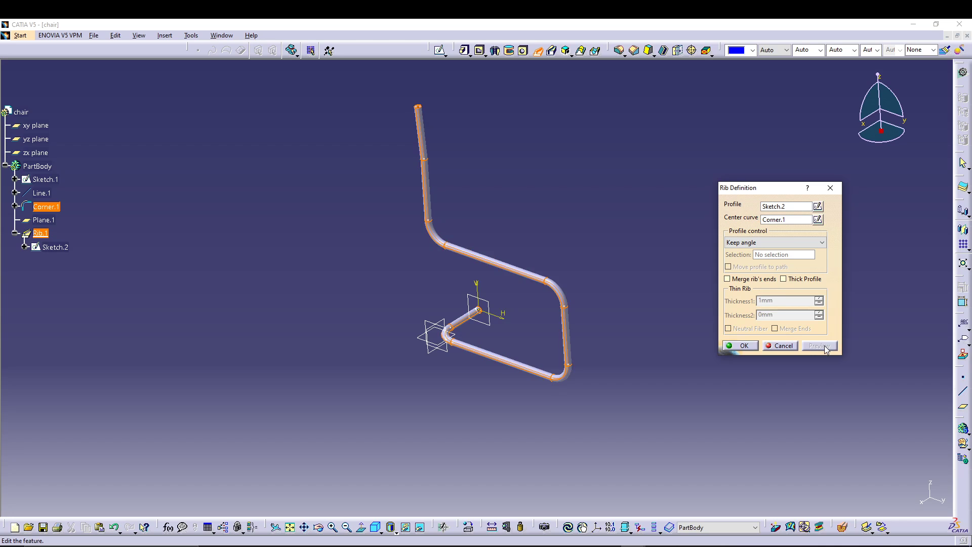
pyautogui.click(738, 347)
pyautogui.moveTo(658, 238); pyautogui.dragTo(510, 338, button='middle')
pyautogui.moveTo(512, 314)
pyautogui.mouseDown(button='middle')
pyautogui.moveTo(582, 253)
pyautogui.moveTo(601, 293)
pyautogui.moveTo(618, 297)
pyautogui.moveTo(620, 338)
pyautogui.moveTo(601, 310)
pyautogui.moveTo(653, 205)
pyautogui.moveTo(651, 219)
pyautogui.mouseUp(button='middle')
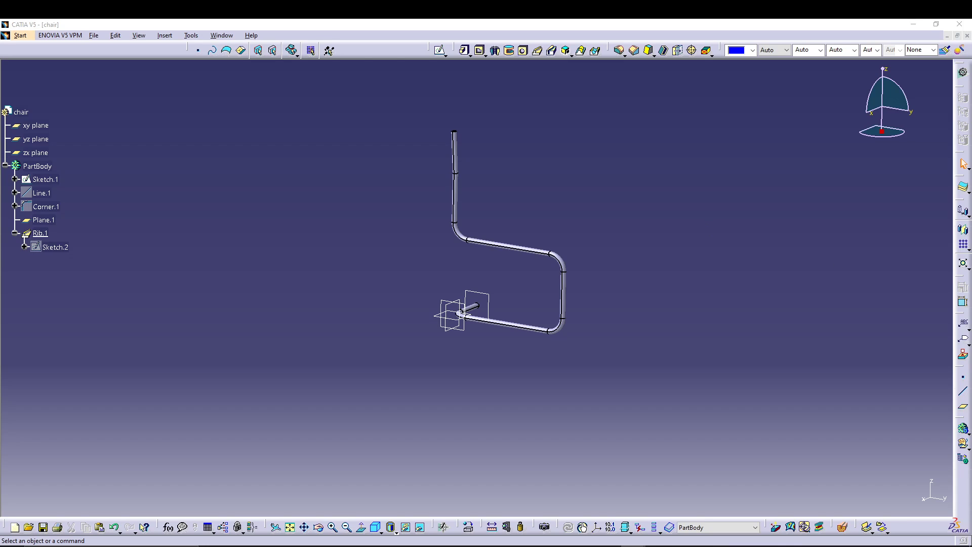
# Step: Try to mirror the selected rib feature about Plane.1, the plane holding the circle sketch
pyautogui.click(35, 234)
pyautogui.moveTo(603, 185); pyautogui.dragTo(509, 261, button='middle')
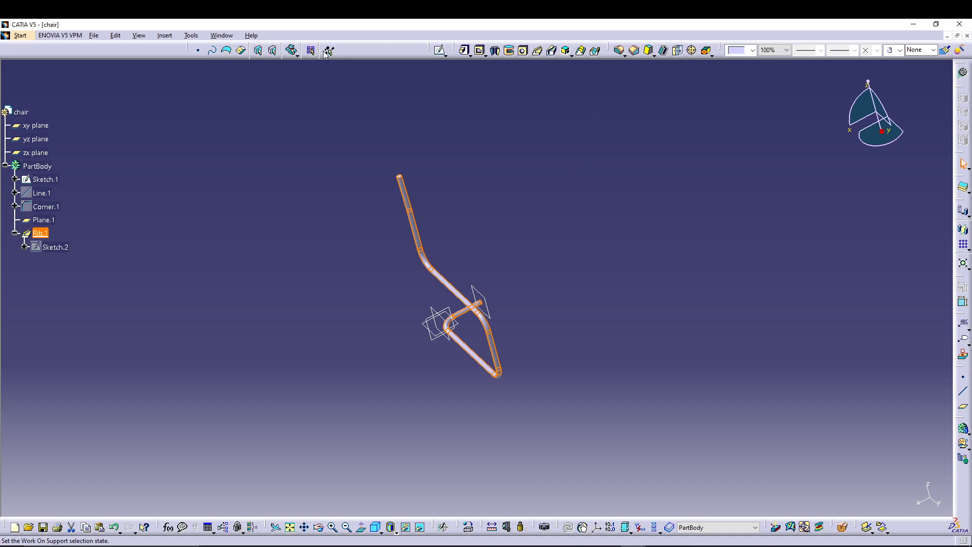
pyautogui.click(962, 229)
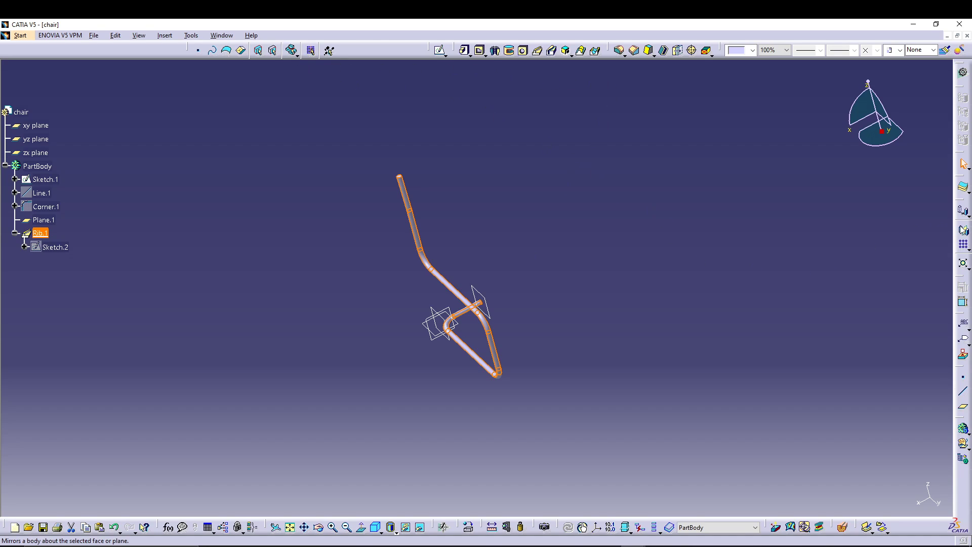
pyautogui.click(518, 319)
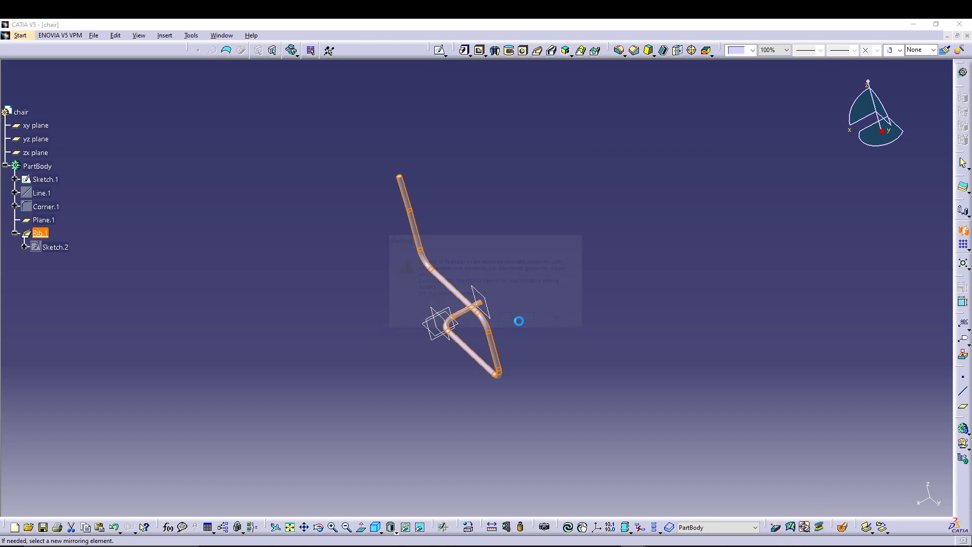
pyautogui.click(485, 299)
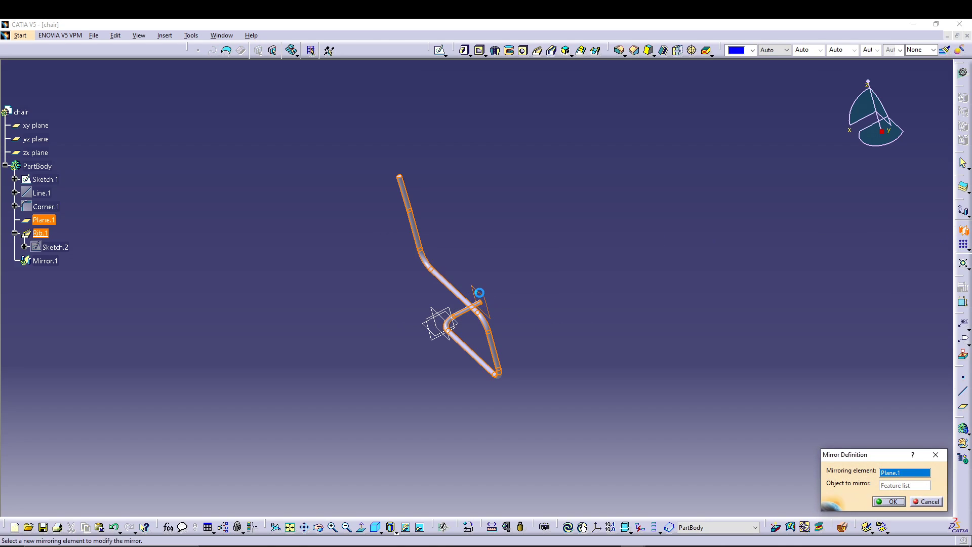
pyautogui.click(889, 502)
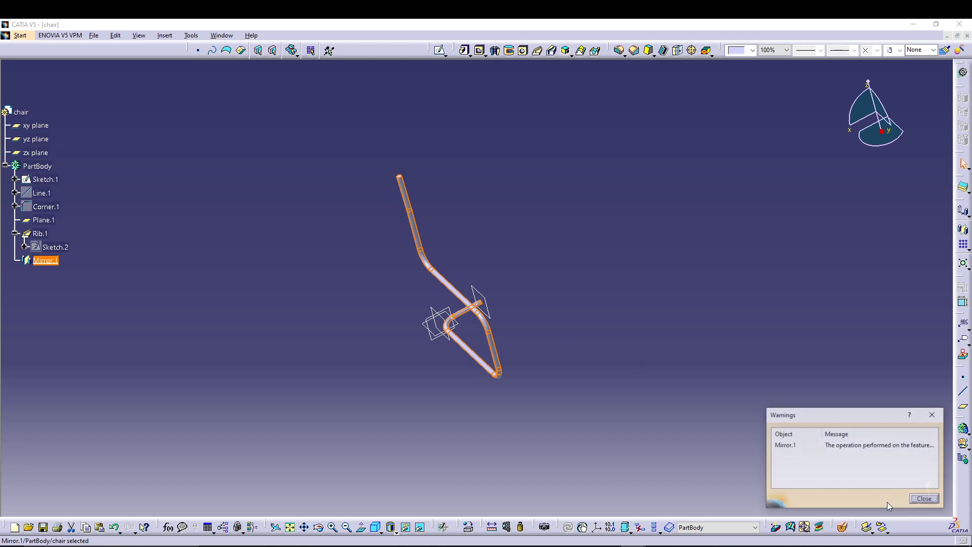
pyautogui.click(925, 499)
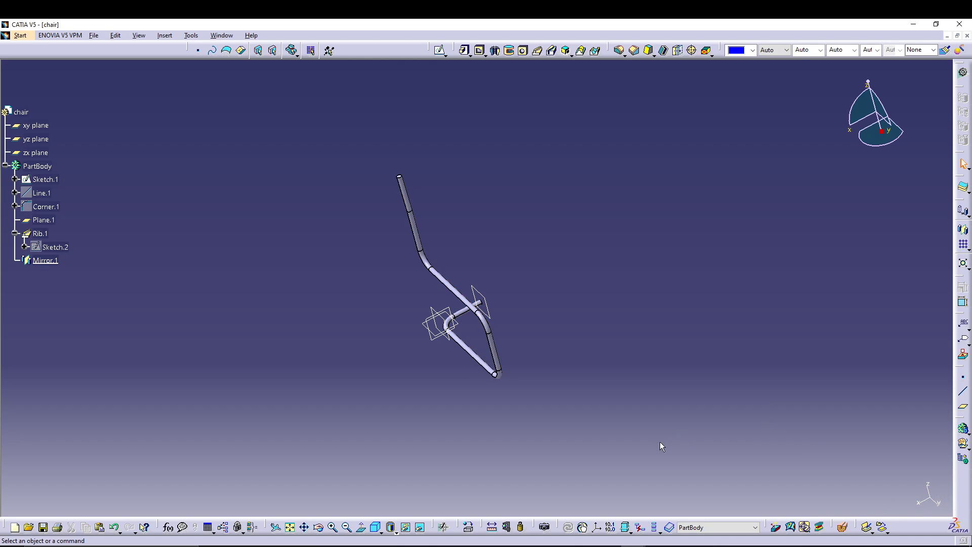
# Step: Delete the mirror feature of the rib, keeping its parents
pyautogui.click(50, 261)
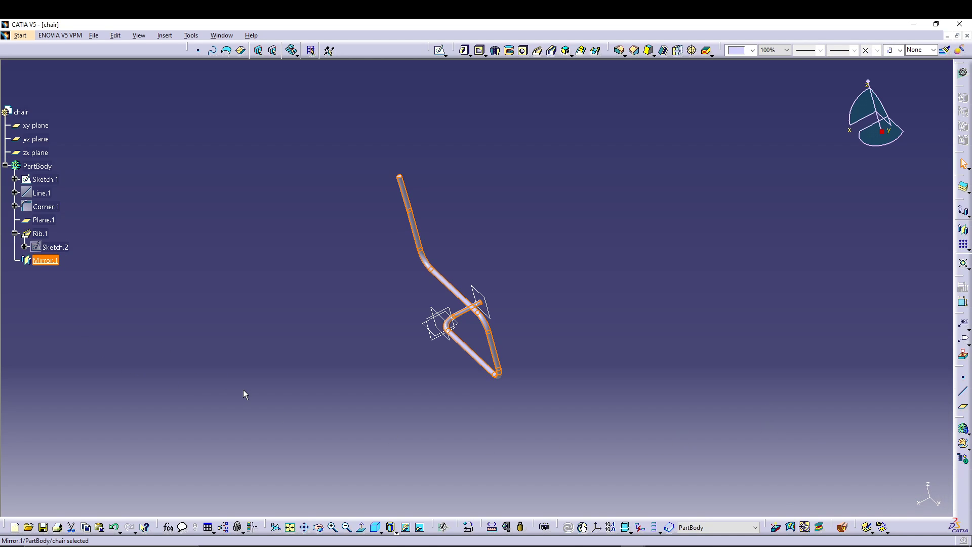
pyautogui.press('Delete')
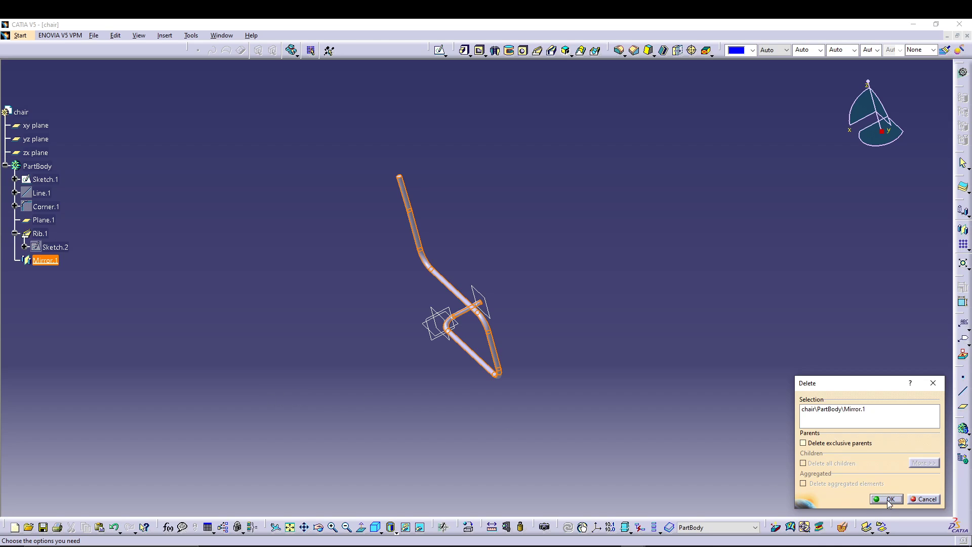
pyautogui.click(883, 502)
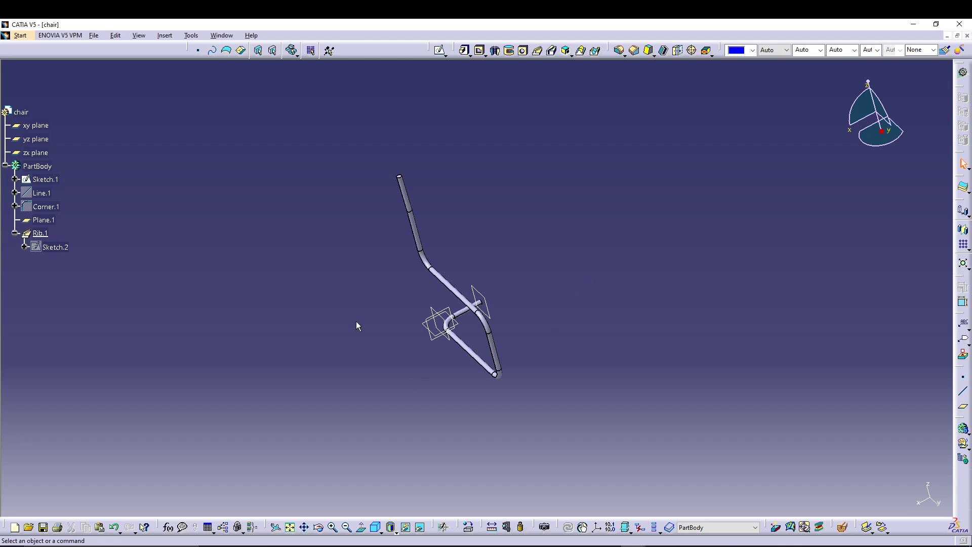
# Step: Mirror the current solid about Plane.1 to form the second side of the chair frame
pyautogui.moveTo(356, 322); pyautogui.dragTo(373, 268, button='middle')
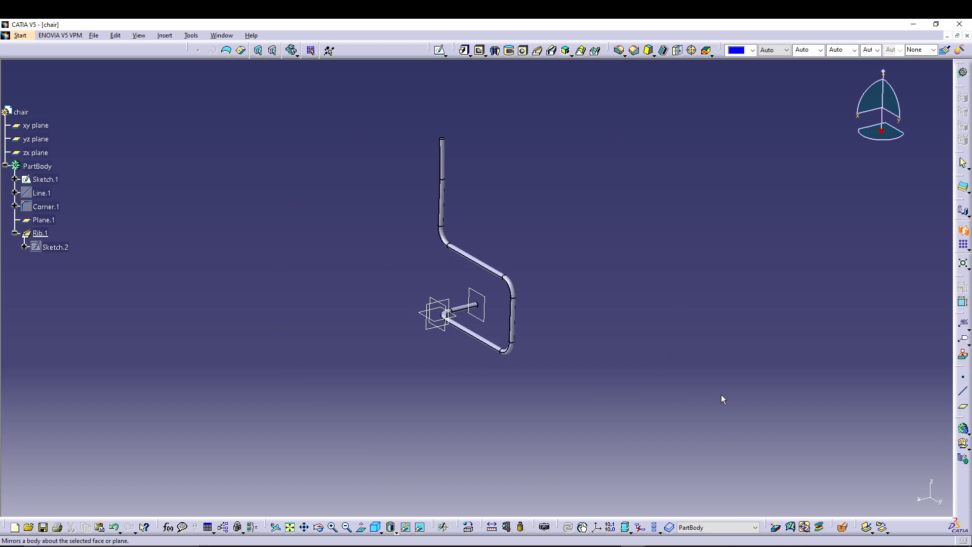
pyautogui.click(484, 299)
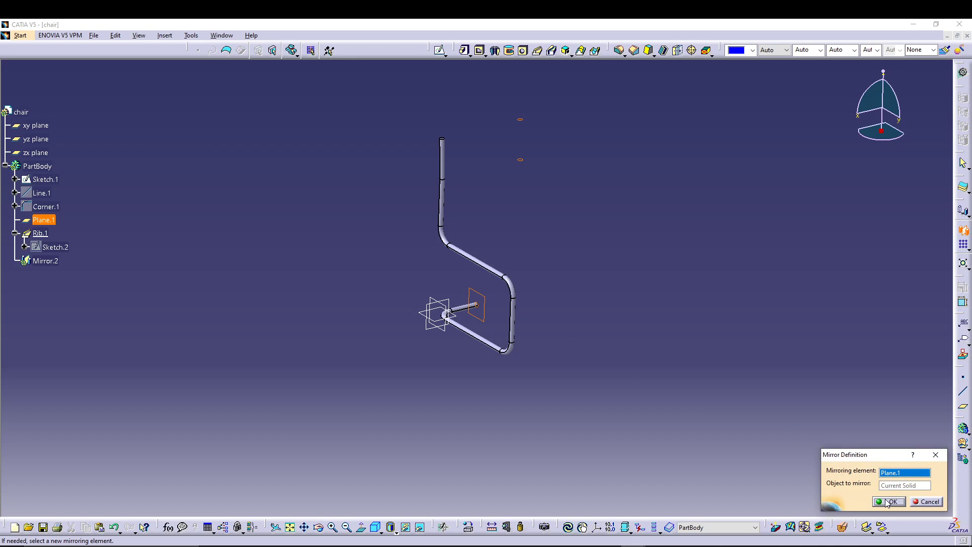
pyautogui.click(889, 502)
pyautogui.moveTo(548, 385); pyautogui.dragTo(582, 418, button='middle')
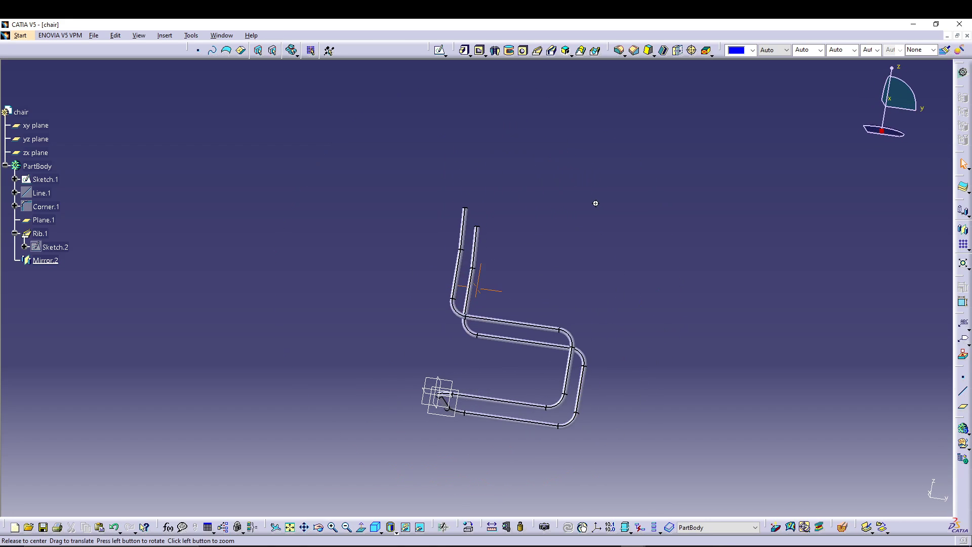
pyautogui.moveTo(596, 203); pyautogui.dragTo(453, 306, button='middle')
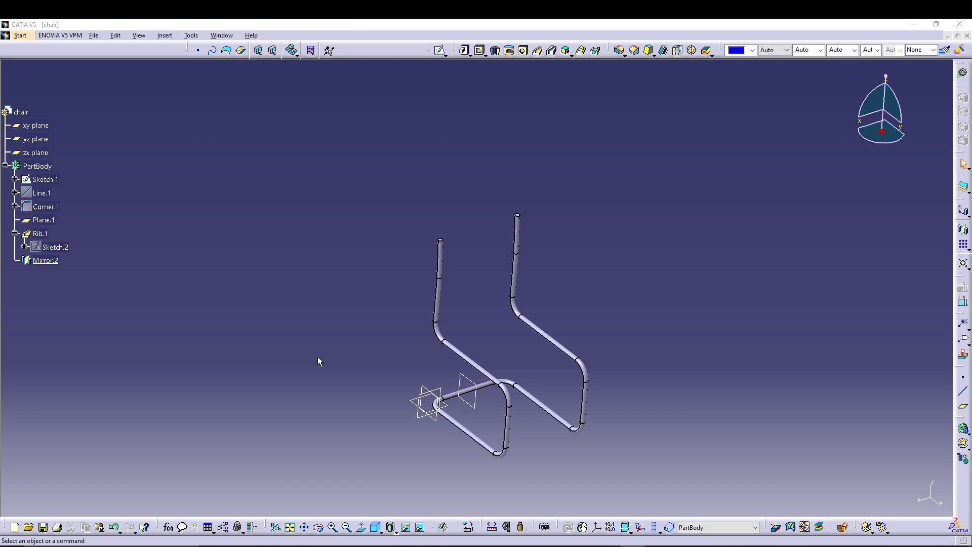
pyautogui.press('Up')
pyautogui.press('Up')
pyautogui.press('Right')
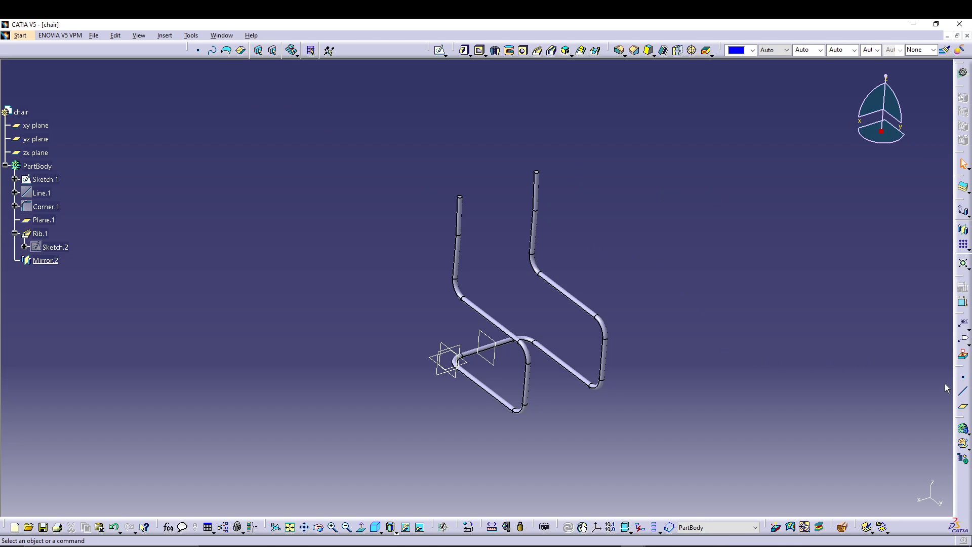
# Step: Dock the reference elements toolbar beside the other tools and create a plane offset 393.7 mm from the xy plane
pyautogui.moveTo(963, 370); pyautogui.dragTo(358, 51)
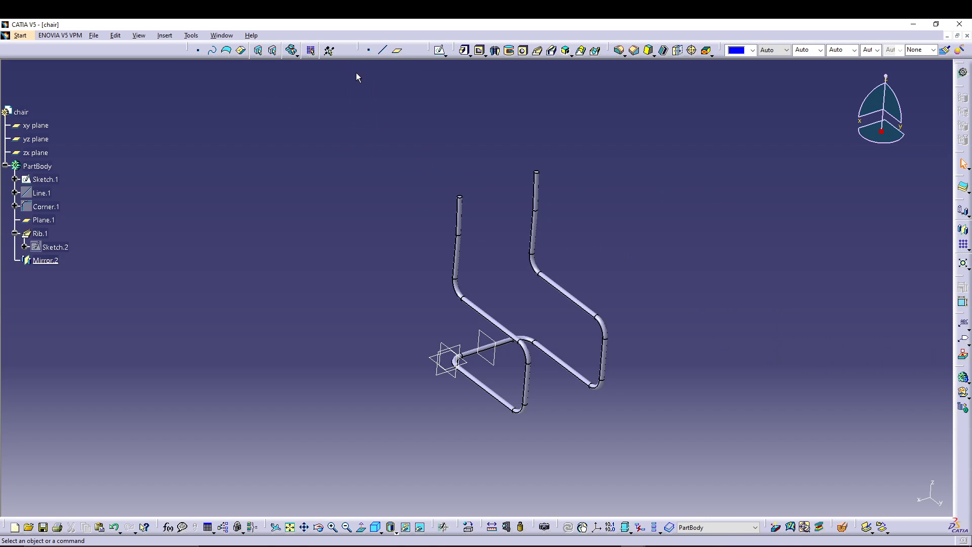
pyautogui.click(398, 52)
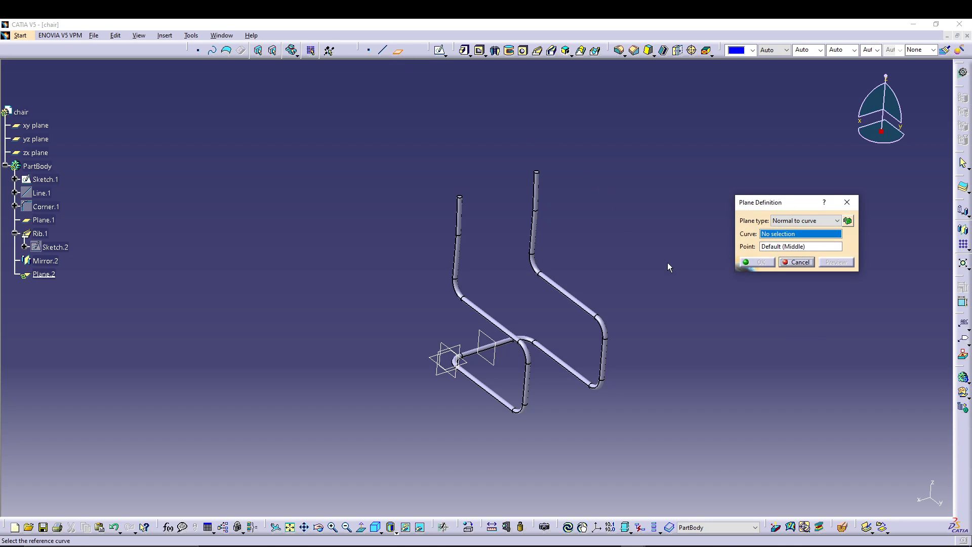
pyautogui.click(775, 222)
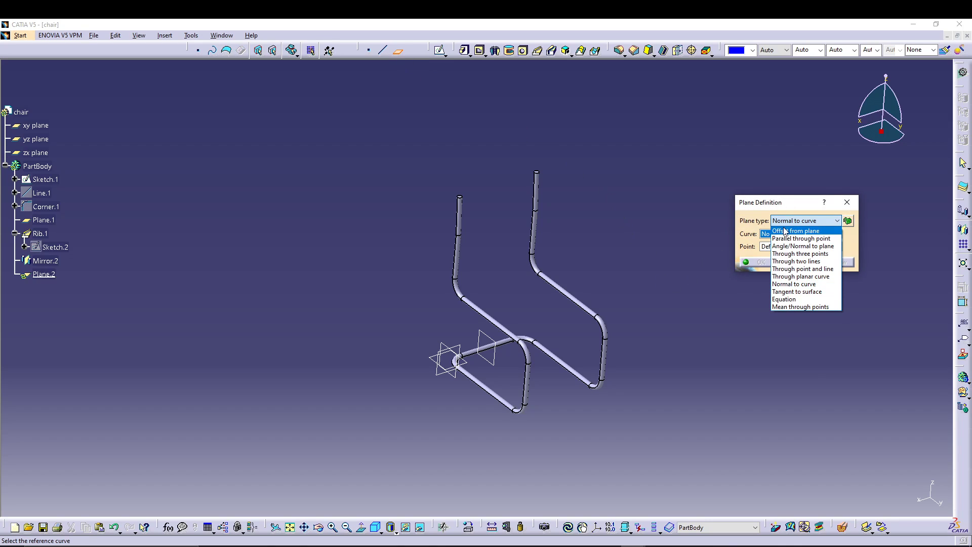
pyautogui.click(783, 227)
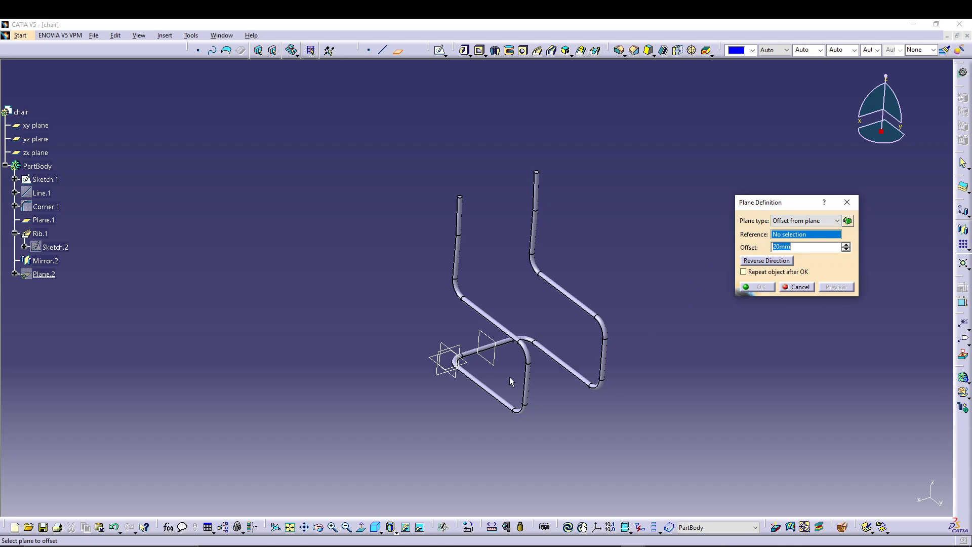
pyautogui.click(464, 369)
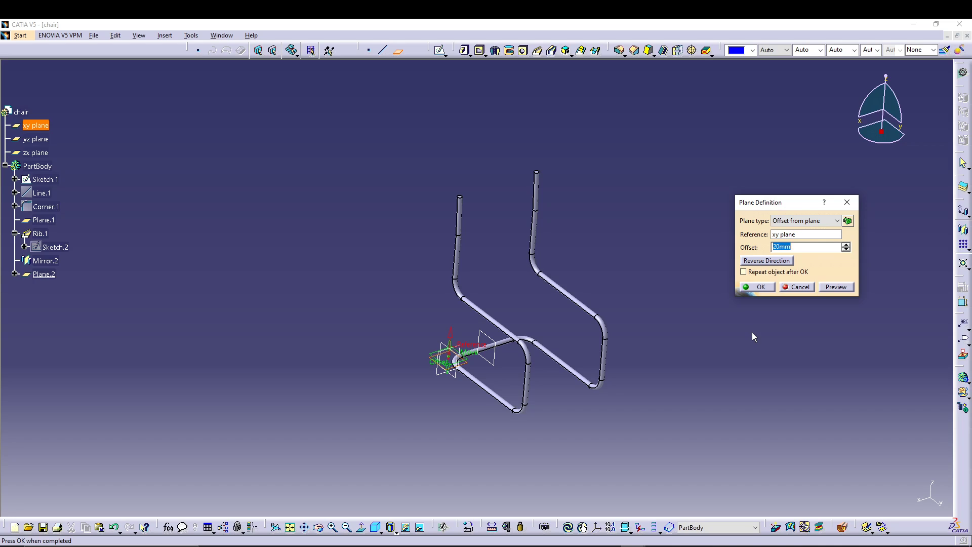
pyautogui.write('393.7')
pyautogui.click(834, 288)
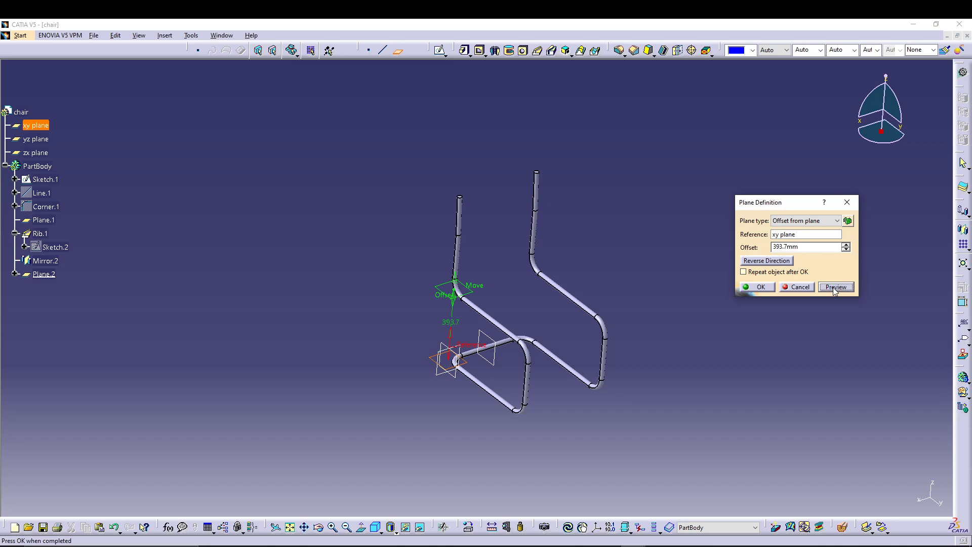
pyautogui.click(760, 287)
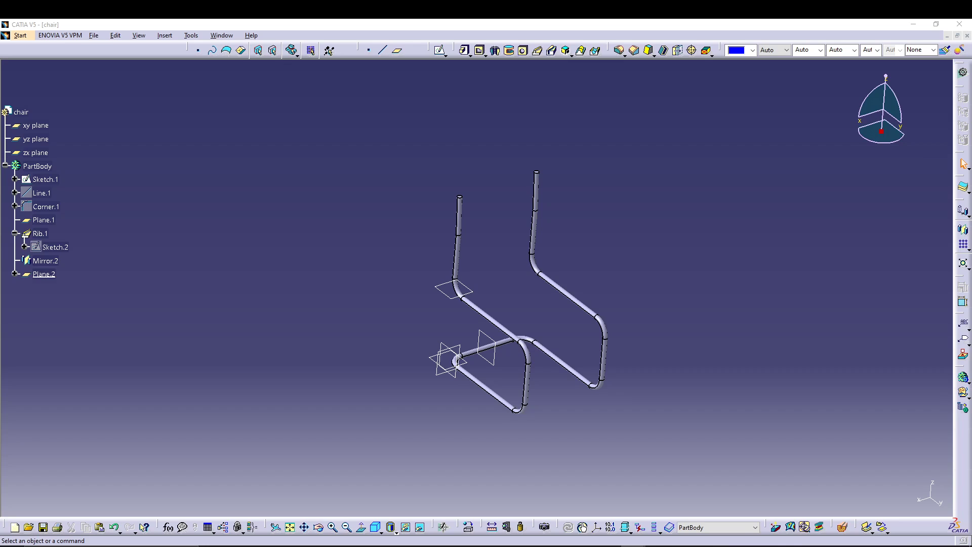
# Step: Open a sketch on the offset plane and draw a centered rectangle about 640 by 520 mm around H -230 mm, V 350 mm
pyautogui.click(451, 298)
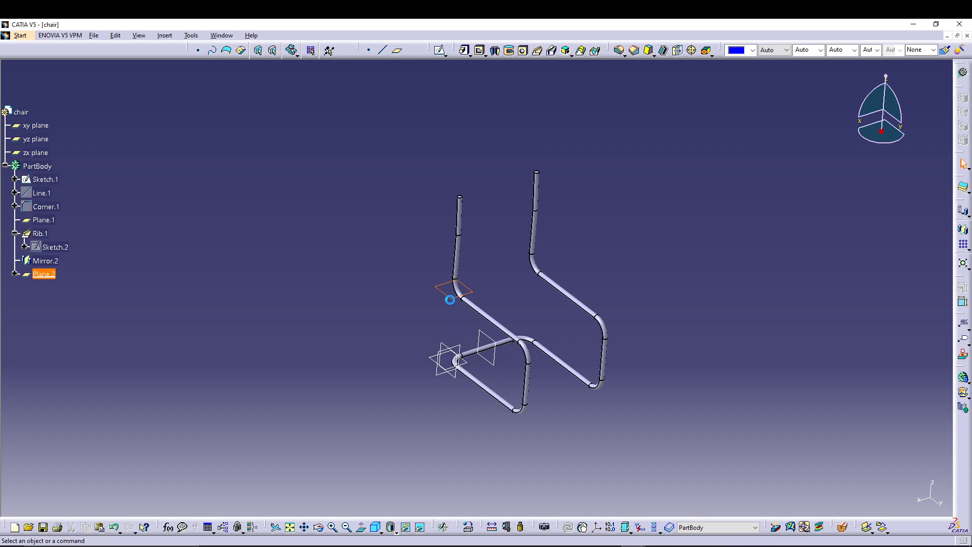
pyautogui.click(439, 51)
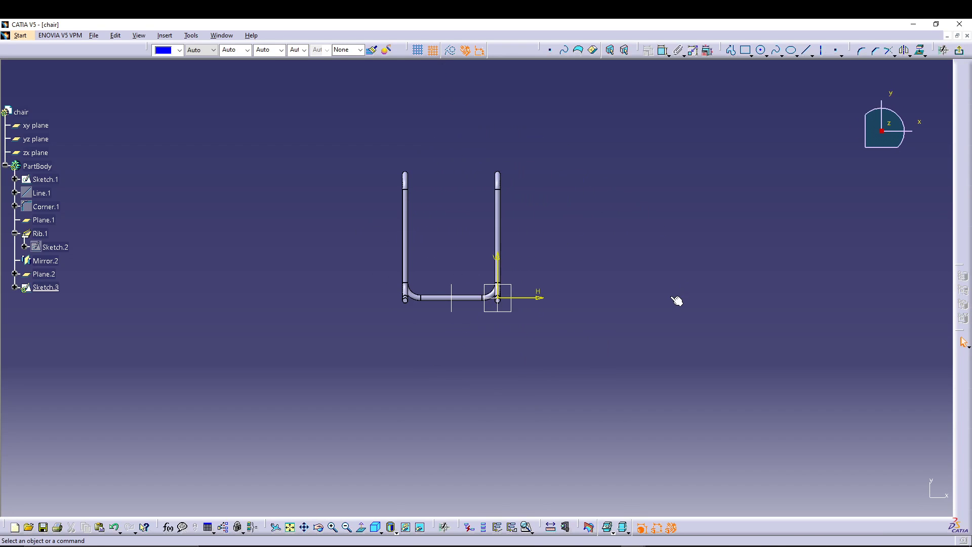
pyautogui.moveTo(526, 356)
pyautogui.mouseDown(button='middle')
pyautogui.moveTo(547, 392)
pyautogui.moveTo(540, 343)
pyautogui.moveTo(522, 348)
pyautogui.mouseUp(button='middle')
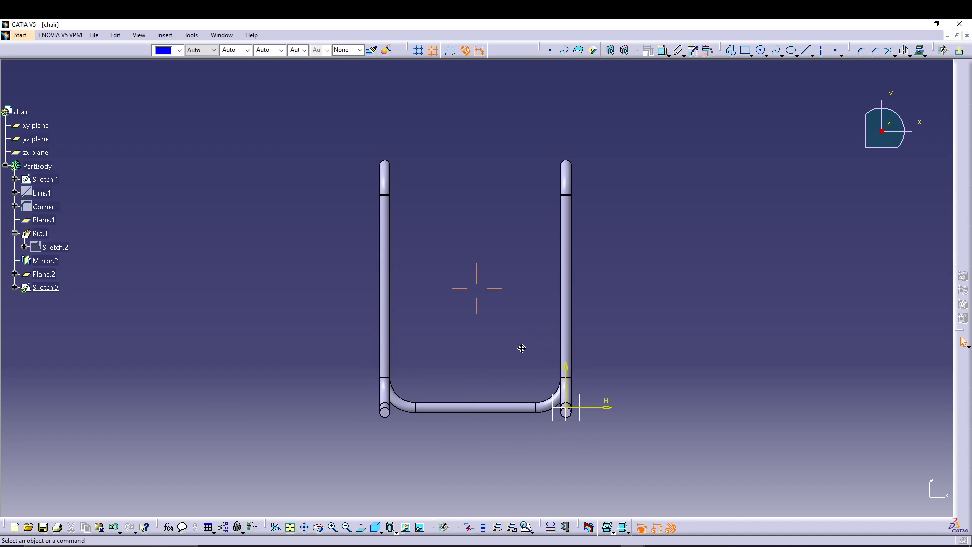
pyautogui.click(752, 55)
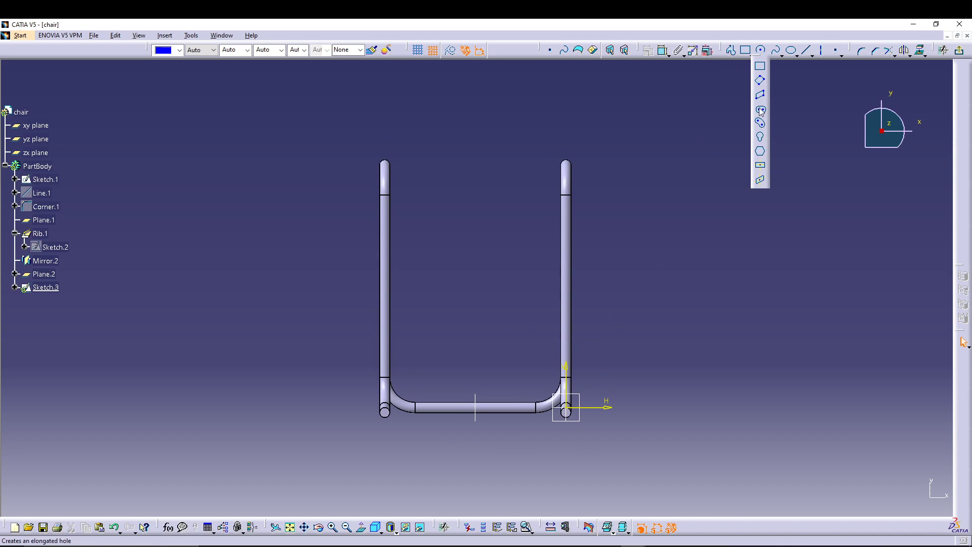
pyautogui.click(761, 166)
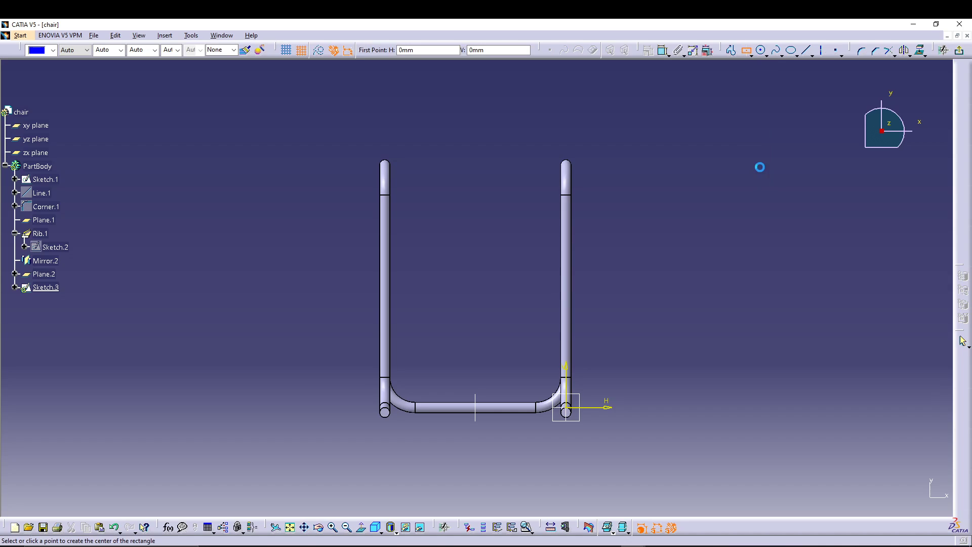
pyautogui.click(475, 269)
pyautogui.click(602, 164)
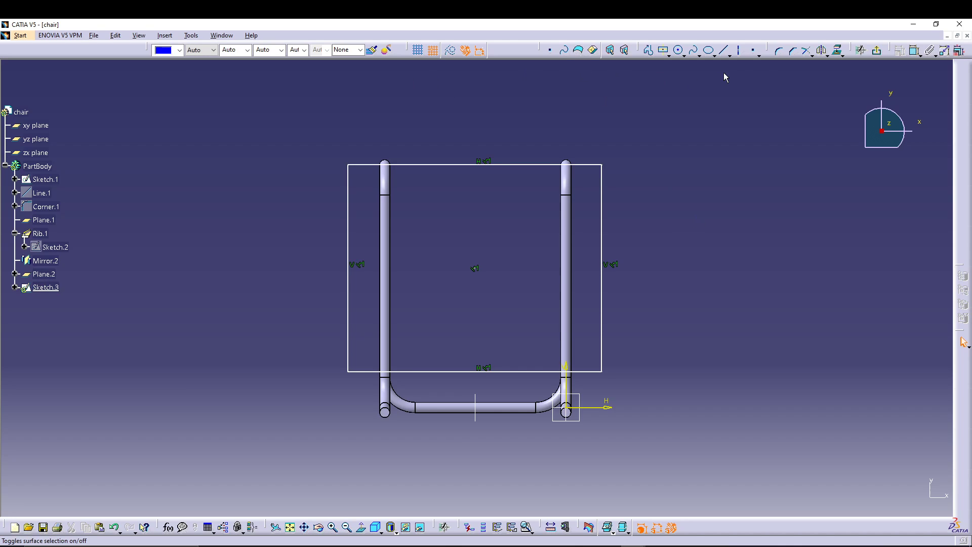
# Step: Dimension the seat rectangle's width and height, and the distance from its lower edge to the horizontal axis
pyautogui.click(913, 52)
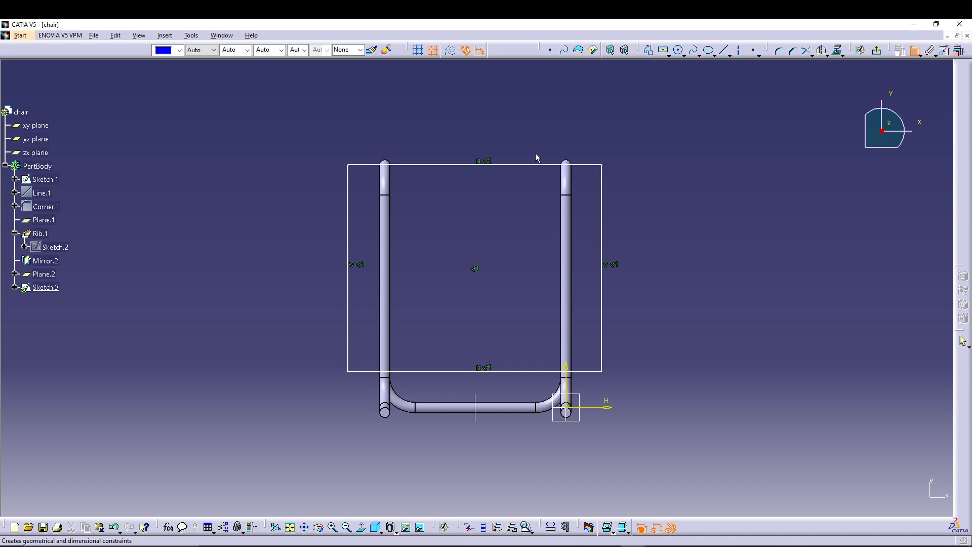
pyautogui.click(515, 165)
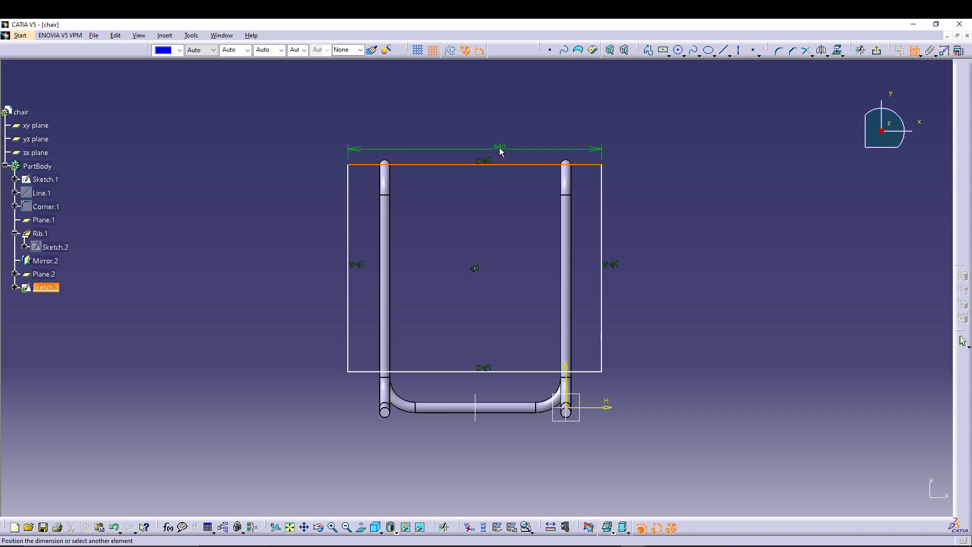
pyautogui.click(499, 147)
pyautogui.click(602, 208)
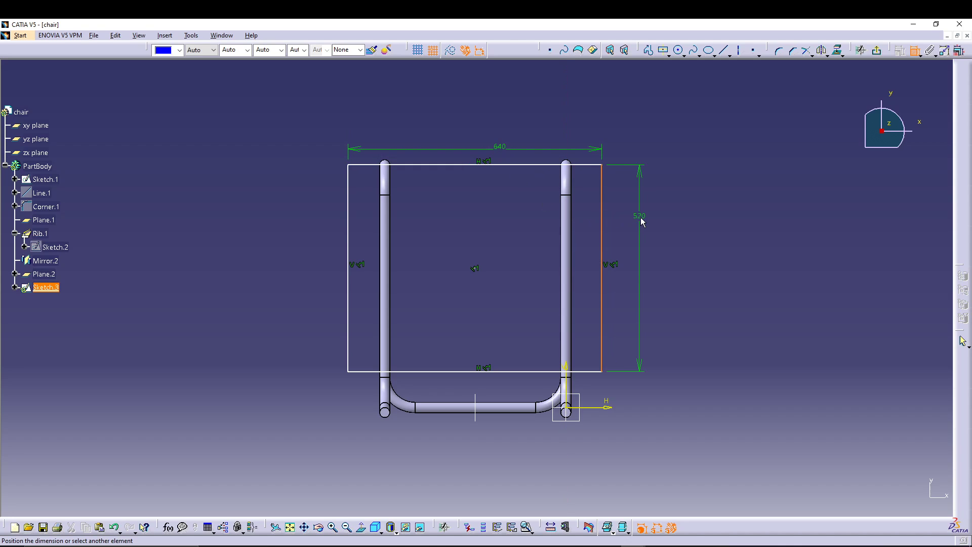
pyautogui.click(640, 217)
pyautogui.click(538, 373)
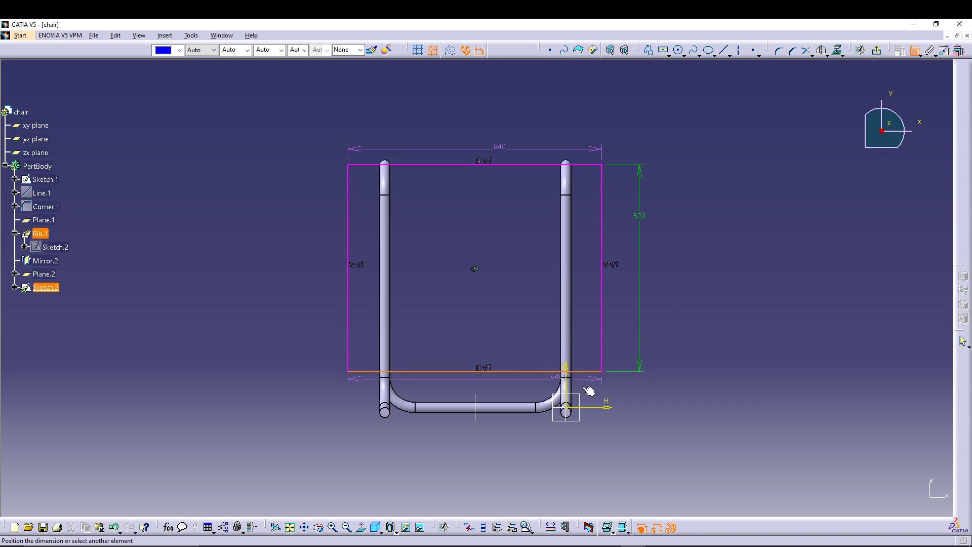
pyautogui.click(617, 407)
pyautogui.click(660, 396)
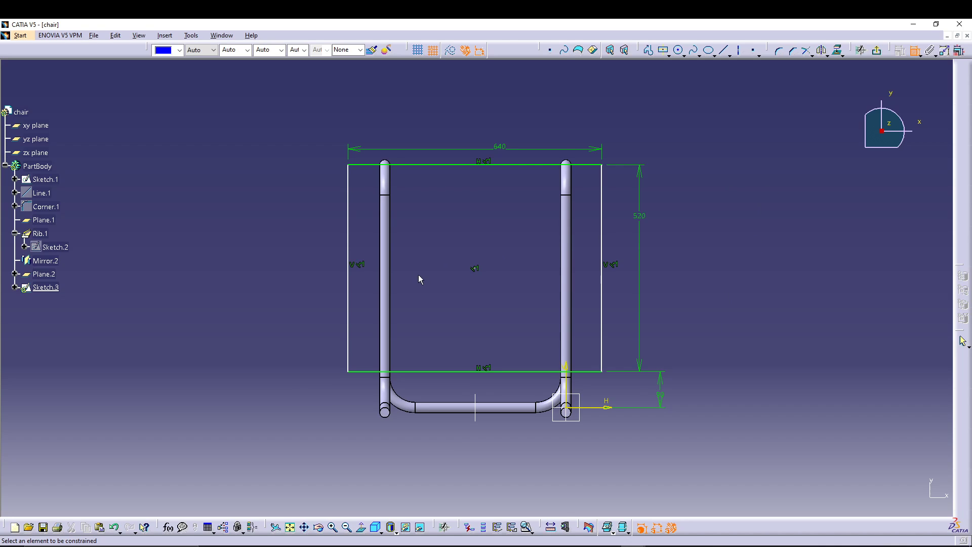
# Step: Constrain the seat rectangle's centre point to be coincident with the mirror plane, Plane.1
pyautogui.click(479, 419)
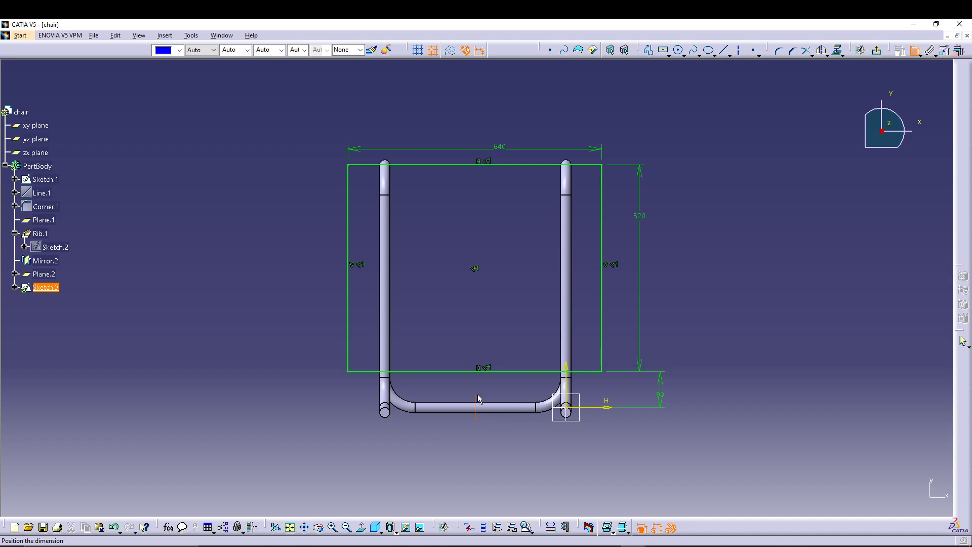
pyautogui.rightClick(508, 229)
pyautogui.click(531, 274)
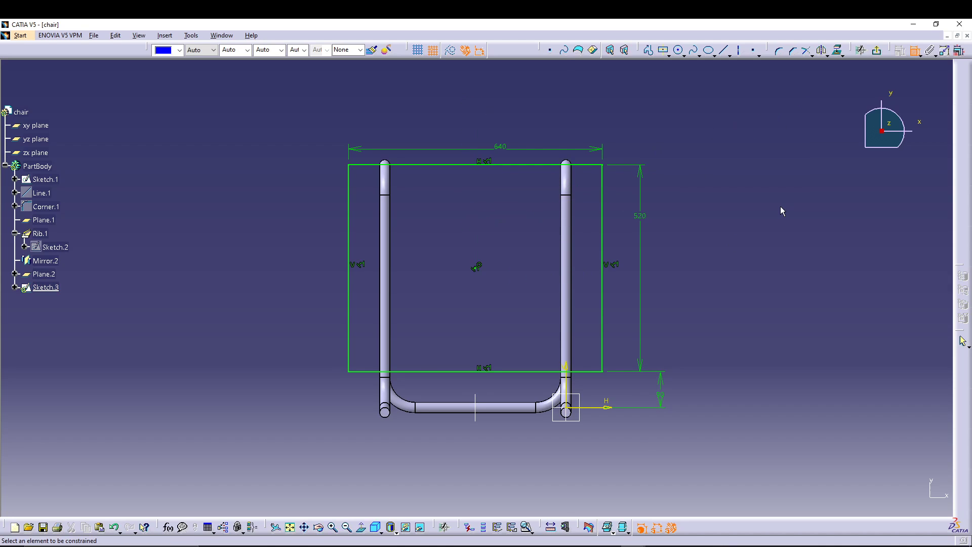
pyautogui.click(915, 51)
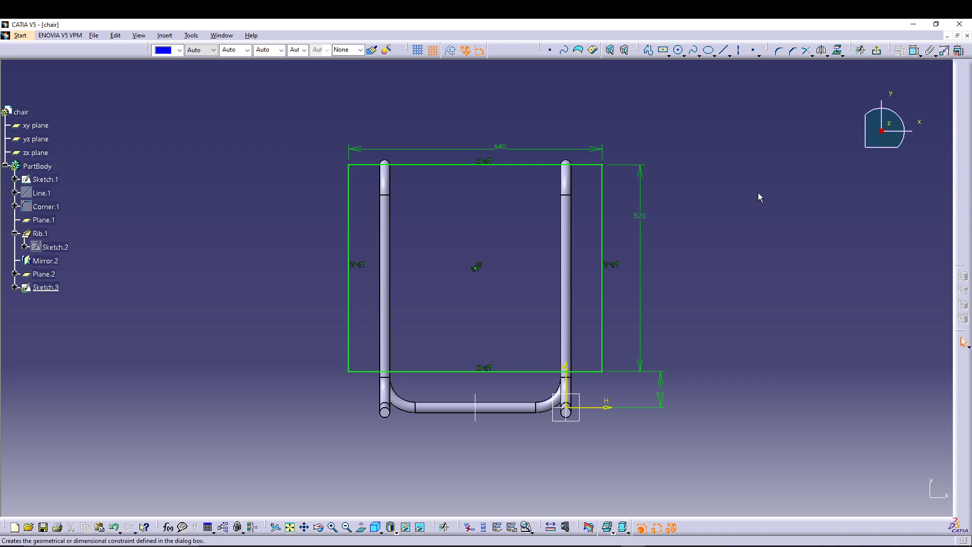
# Step: Set the seat rectangle's width to 508 mm and its height to 482.6 mm
pyautogui.doubleClick(501, 148)
pyautogui.write('5')
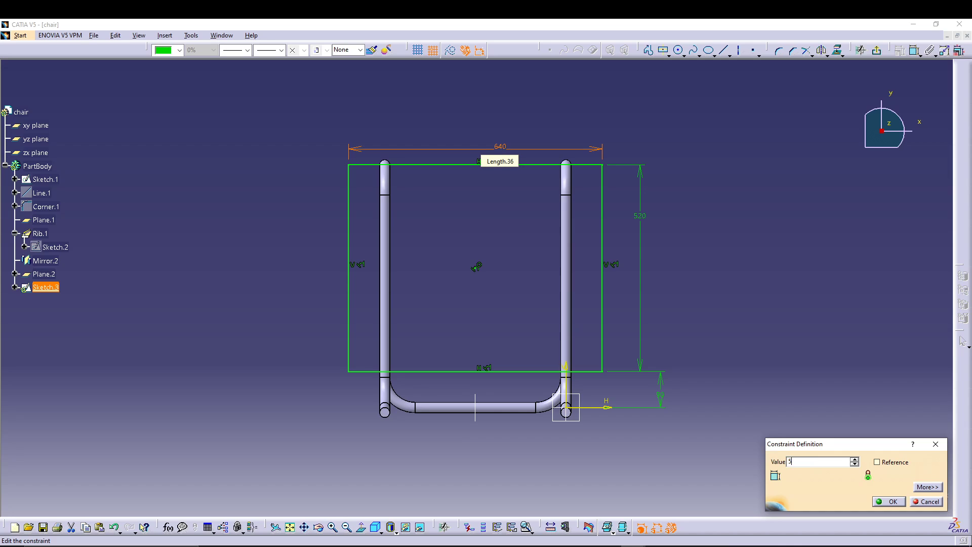
pyautogui.write('08')
pyautogui.press('Return')
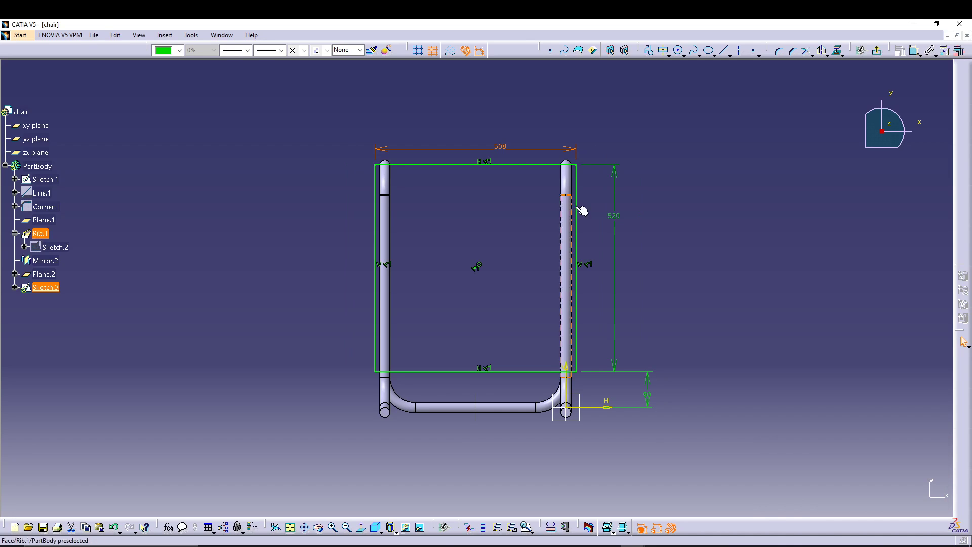
pyautogui.doubleClick(616, 216)
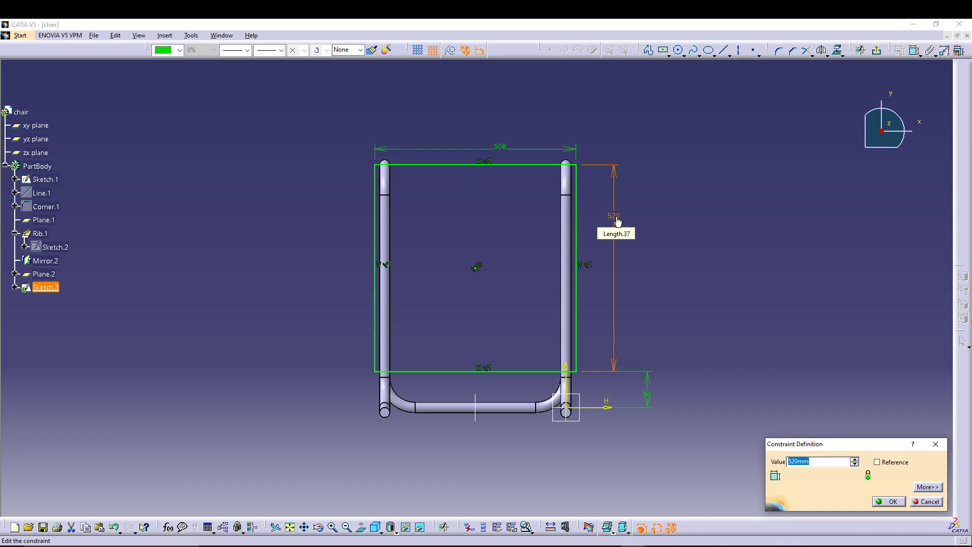
pyautogui.write('482.6')
pyautogui.press('Return')
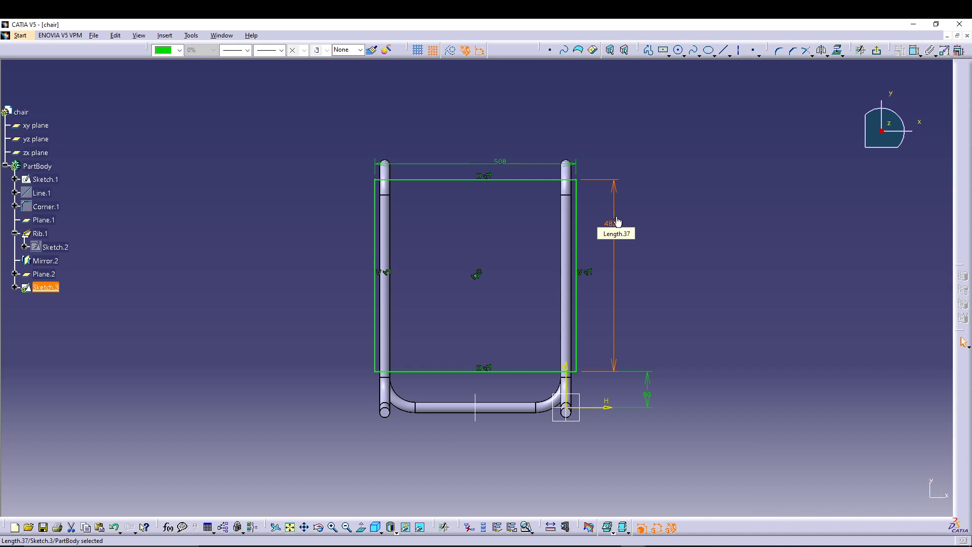
# Step: Set the offset of the seat rectangle's lower edge from the horizontal axis to 101.6 mm and exit the sketch
pyautogui.doubleClick(648, 396)
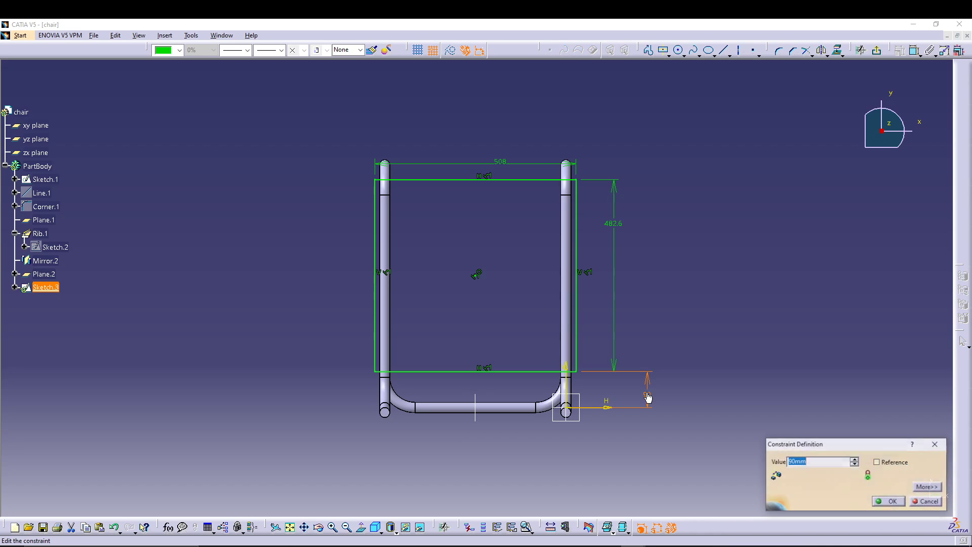
pyautogui.write('101.6')
pyautogui.press('Return')
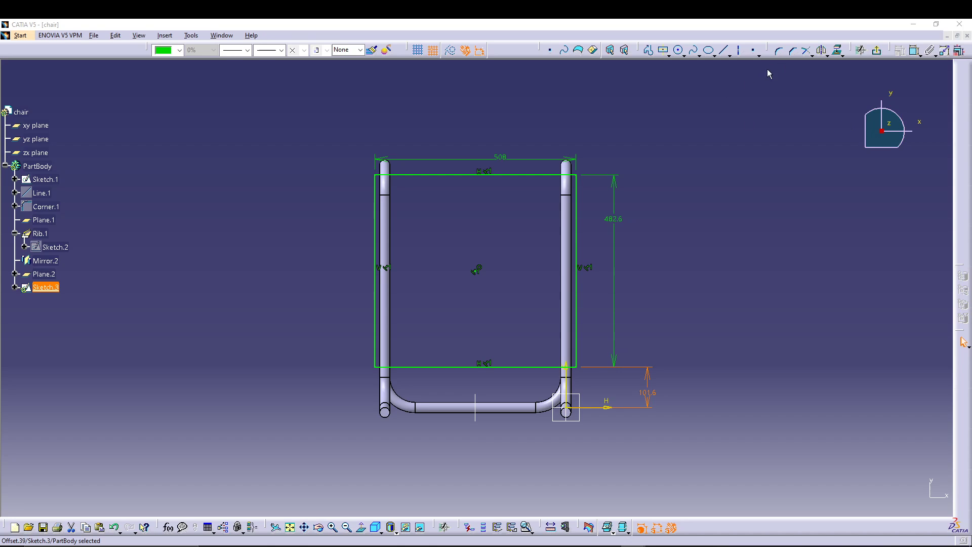
pyautogui.click(876, 50)
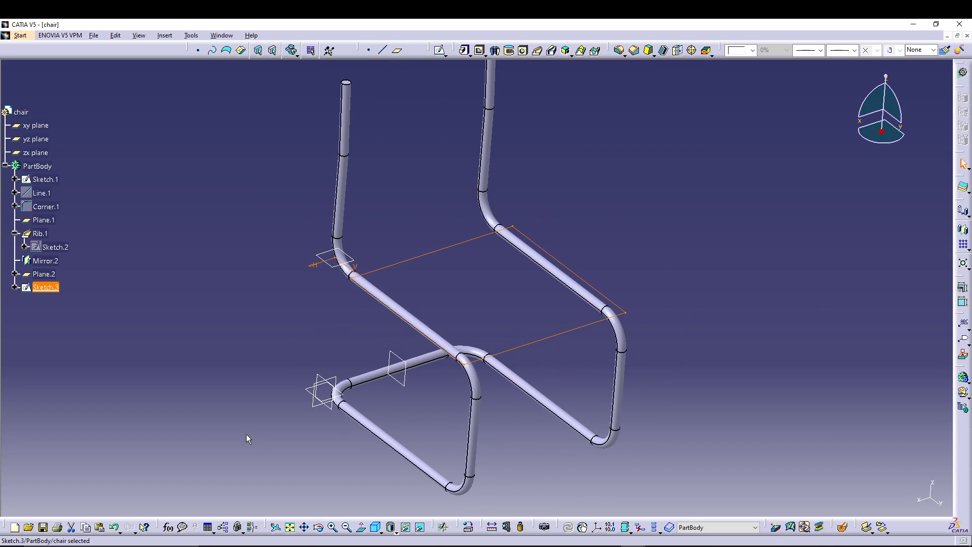
# Step: Pad the seat rectangle sketch upward with a length of 50.8 mm to form the seat
pyautogui.moveTo(247, 437); pyautogui.dragTo(470, 444, button='middle')
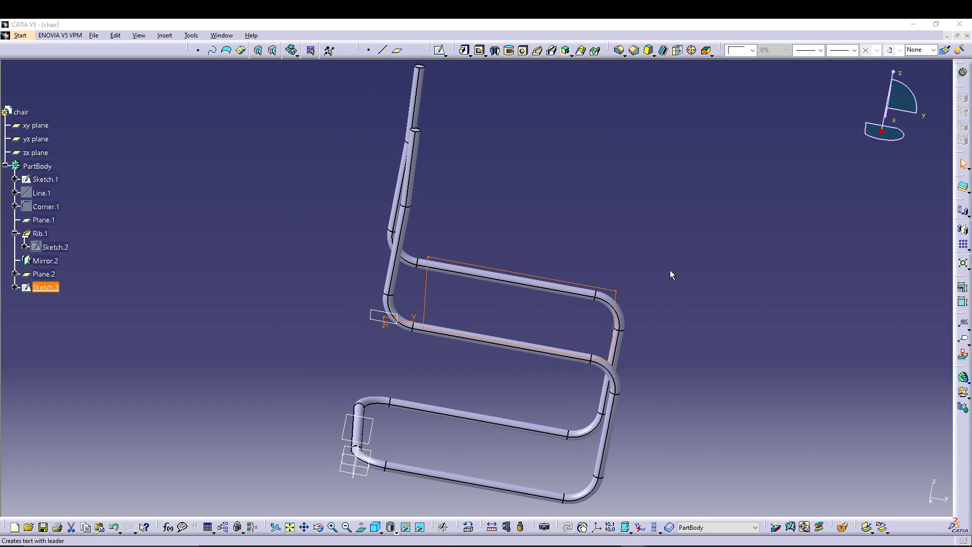
pyautogui.click(464, 50)
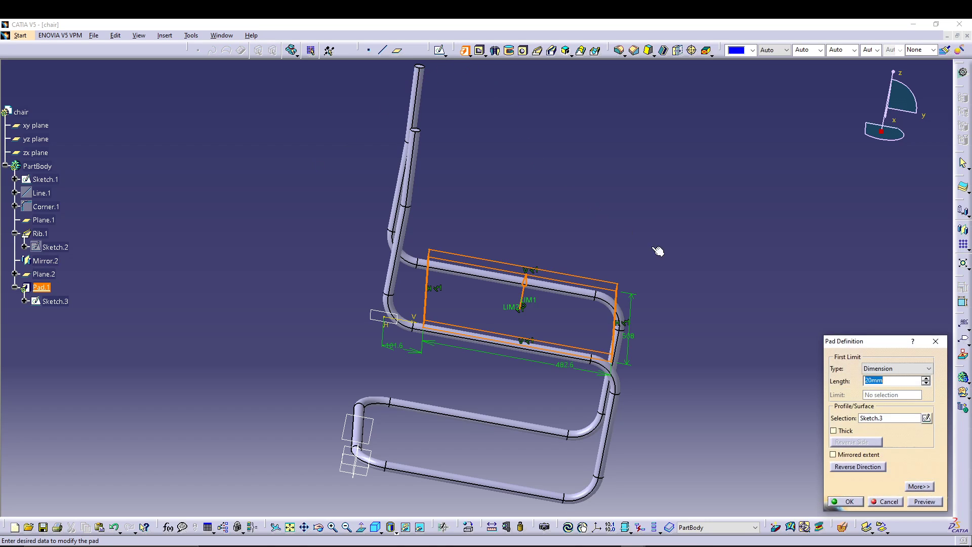
pyautogui.moveTo(674, 365); pyautogui.dragTo(653, 359, button='middle')
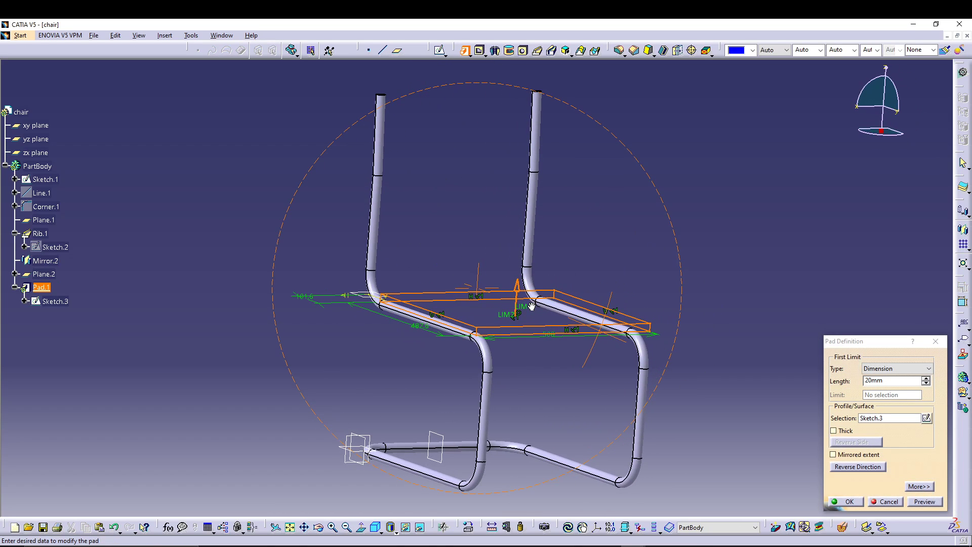
pyautogui.click(845, 384)
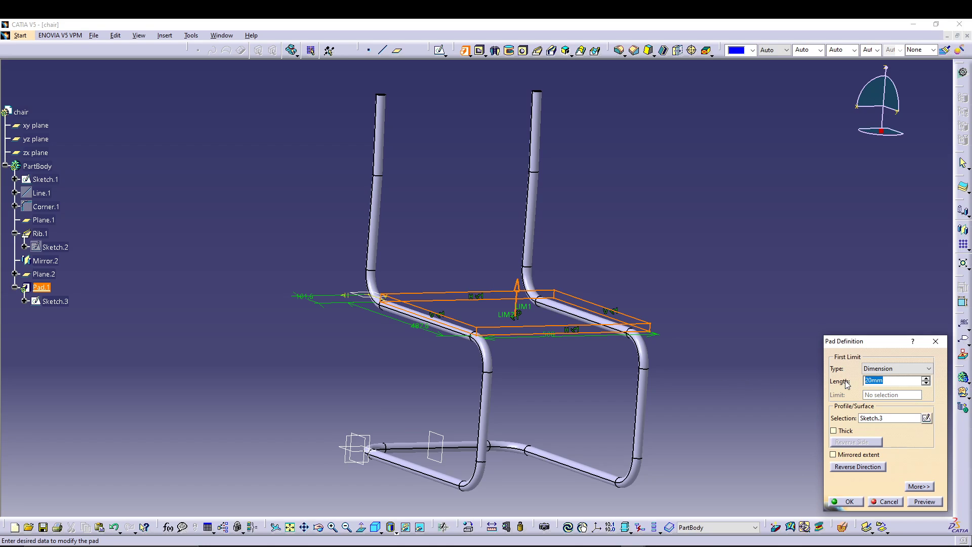
pyautogui.write('50.8')
pyautogui.click(926, 502)
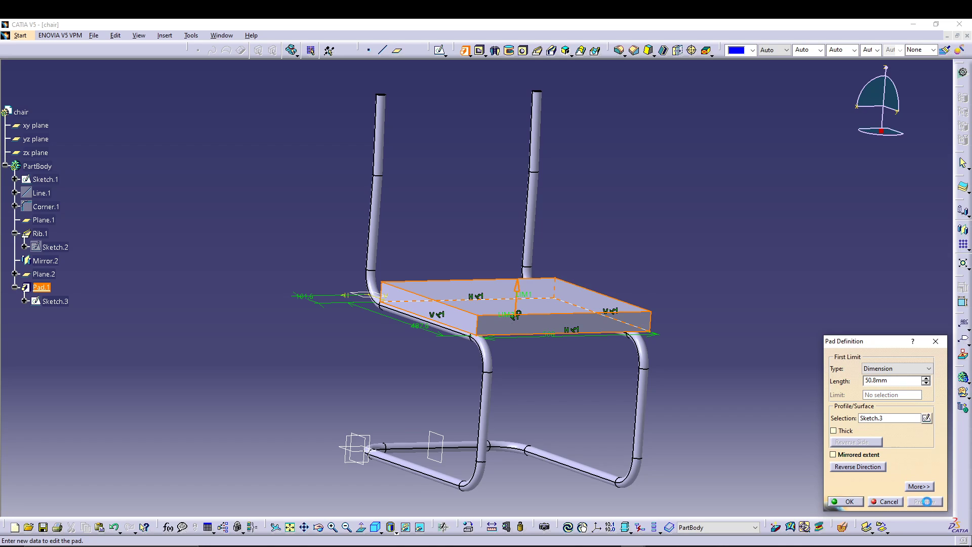
pyautogui.click(850, 502)
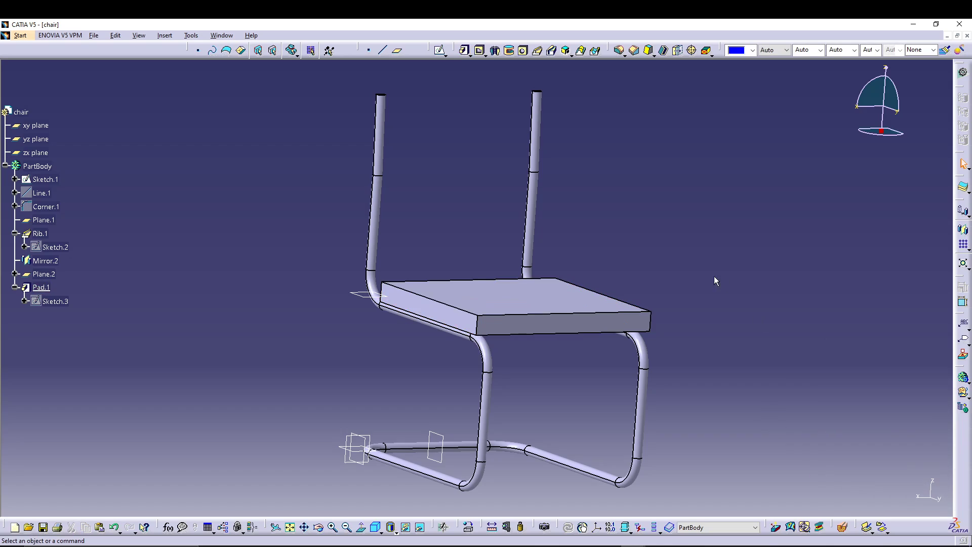
# Step: Open a sketch on the yz plane and draw an upright rectangle about 70 mm wide in front of the upper backrest tube
pyautogui.moveTo(714, 275); pyautogui.dragTo(658, 301, button='middle')
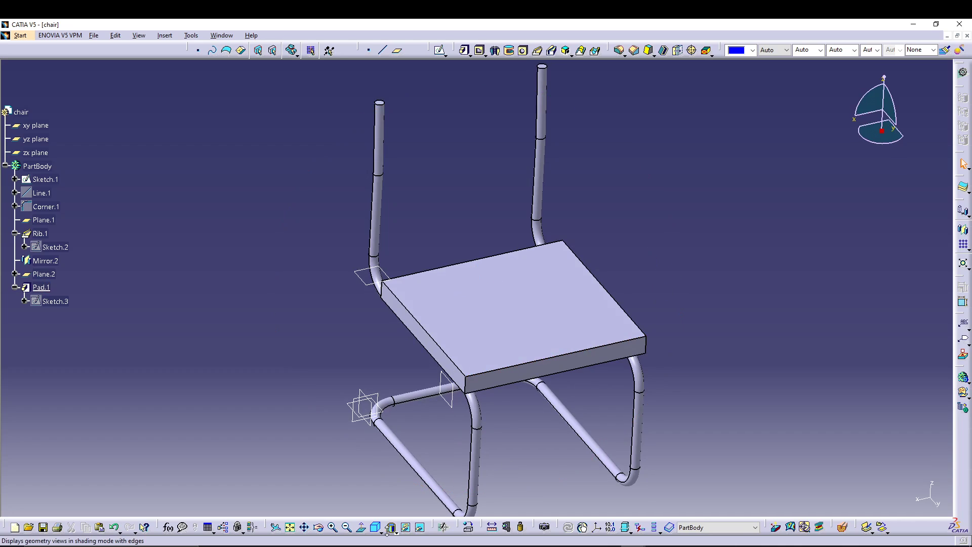
pyautogui.click(375, 527)
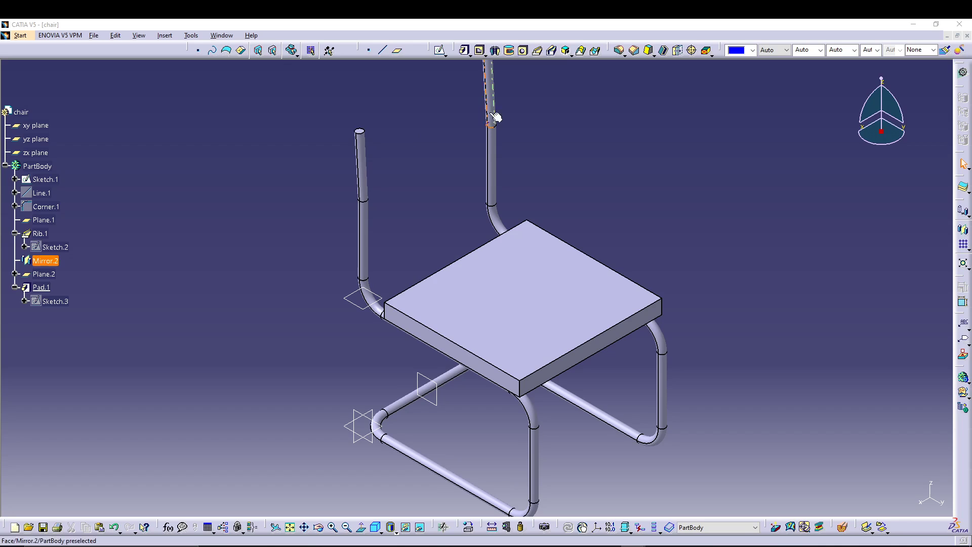
pyautogui.click(52, 143)
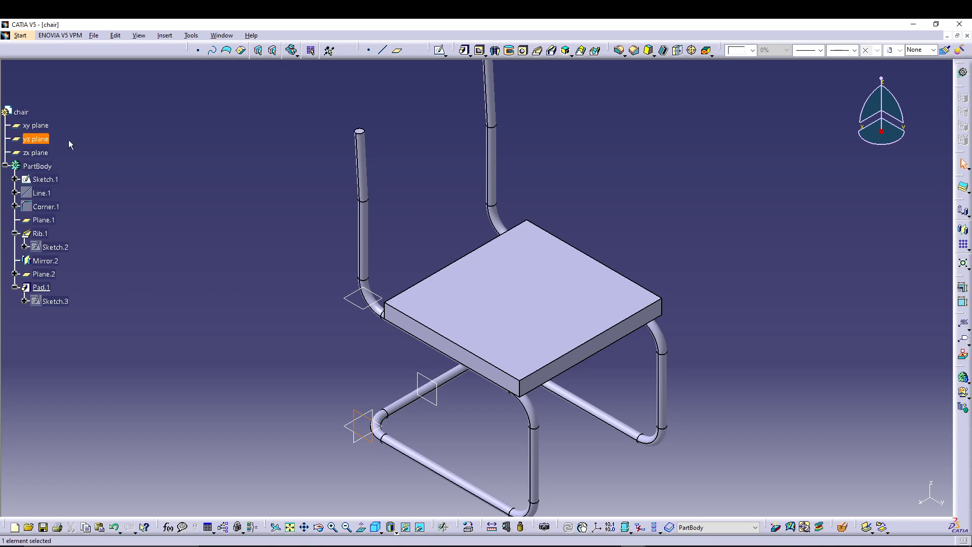
pyautogui.click(440, 52)
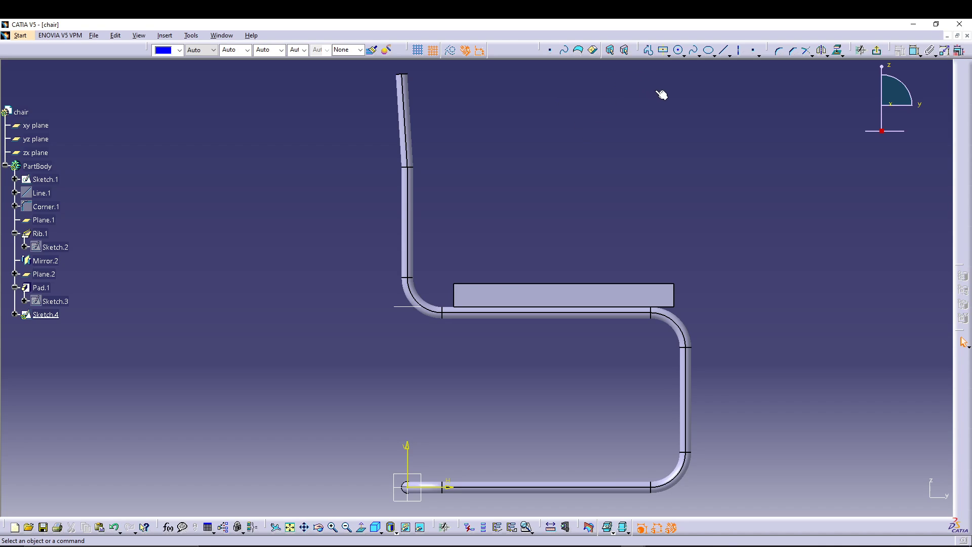
pyautogui.click(668, 54)
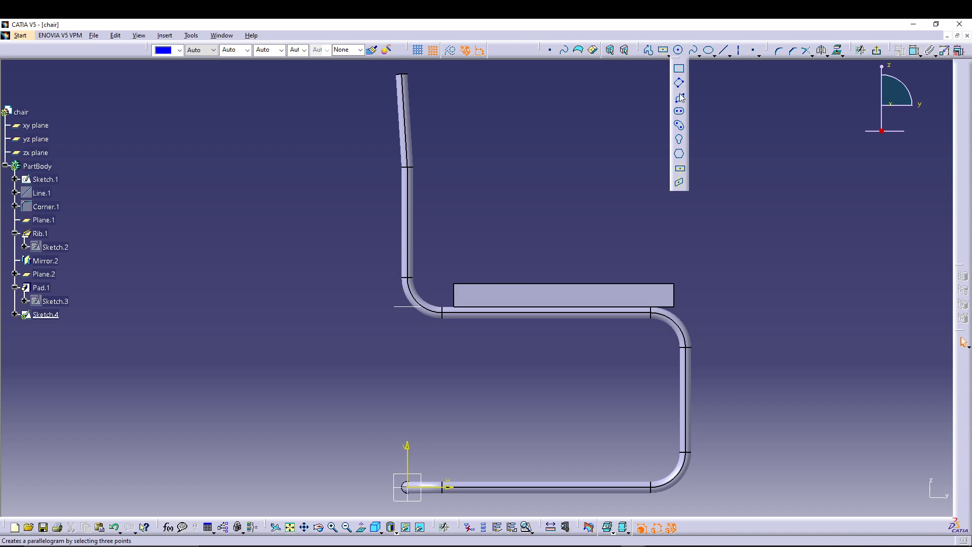
pyautogui.click(678, 68)
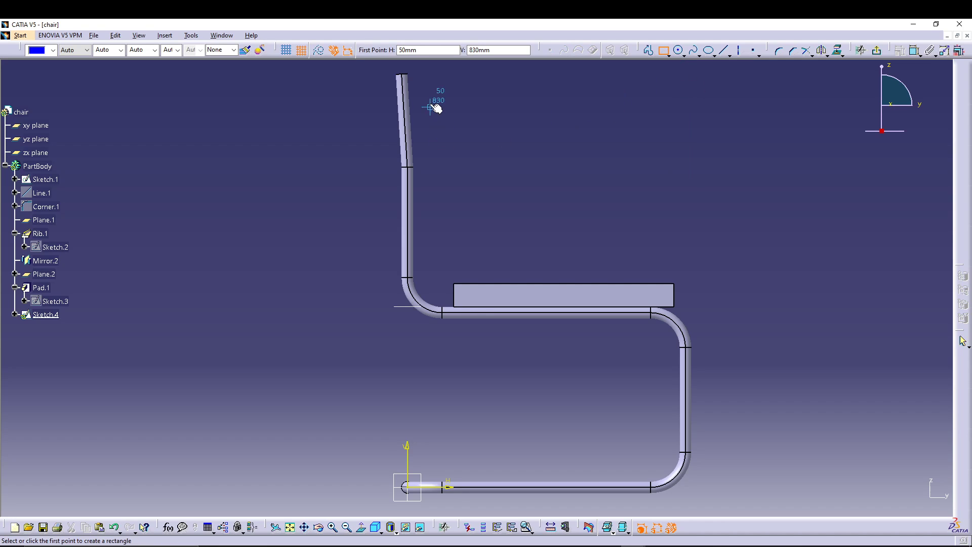
pyautogui.click(412, 80)
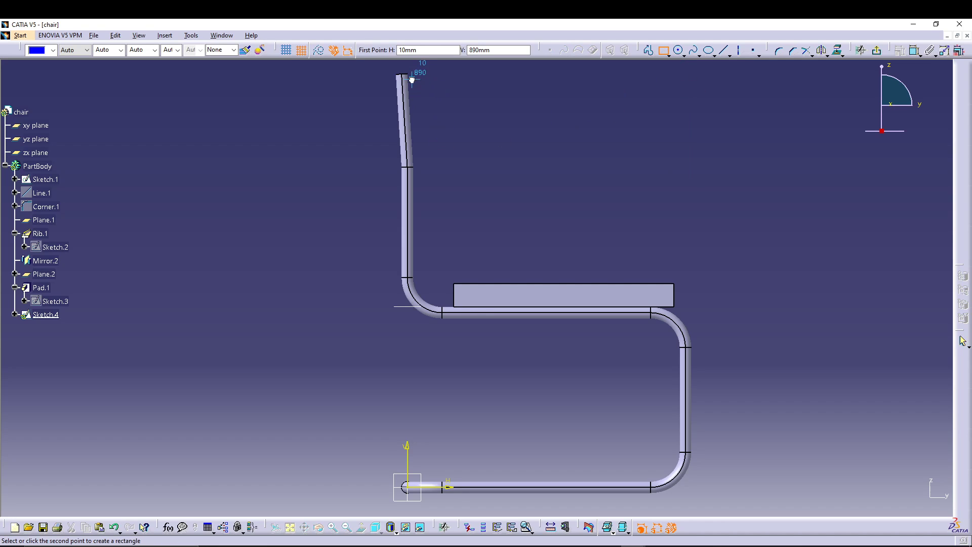
pyautogui.click(446, 203)
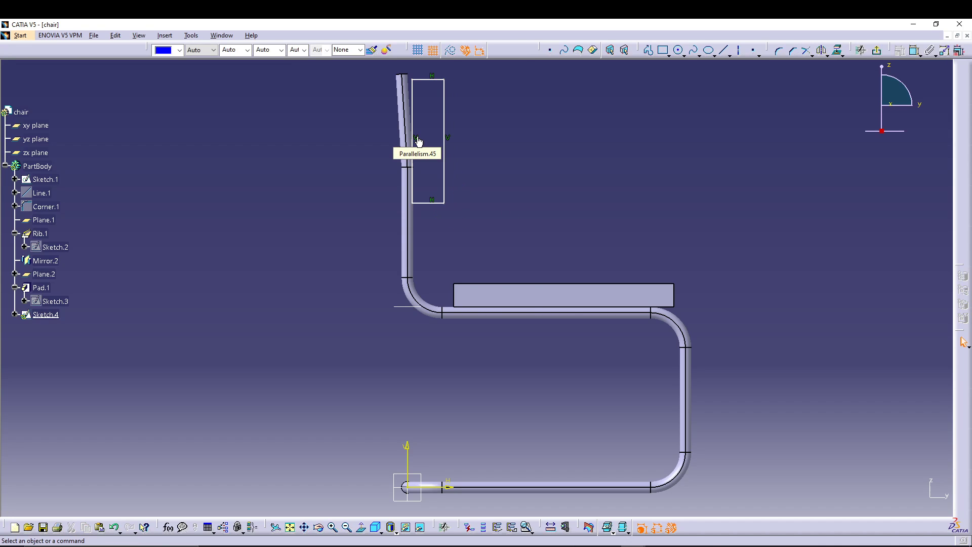
# Step: Delete the vertical constraints on the rectangle's two long sides and slant the rectangle by shifting its lower edge away from the tube
pyautogui.rightClick(423, 140)
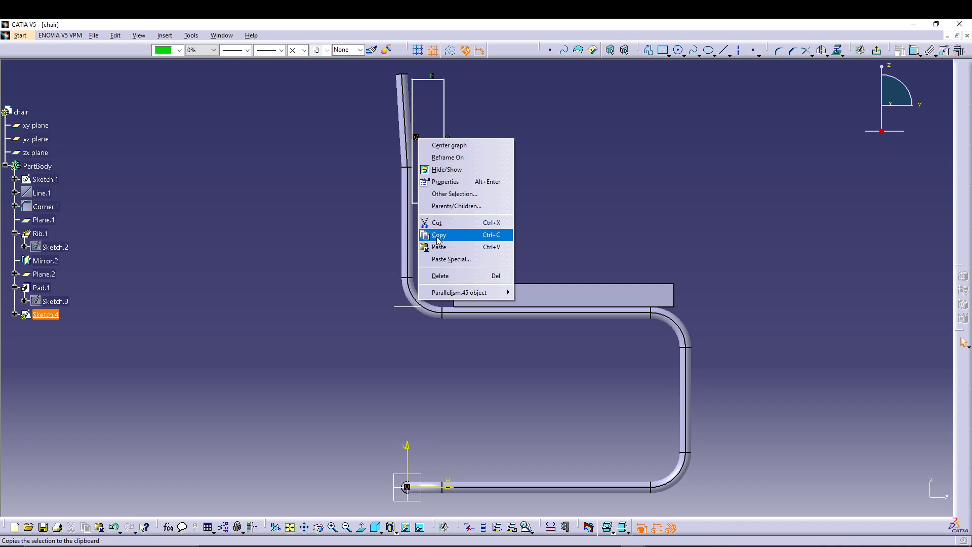
pyautogui.click(476, 276)
pyautogui.rightClick(449, 140)
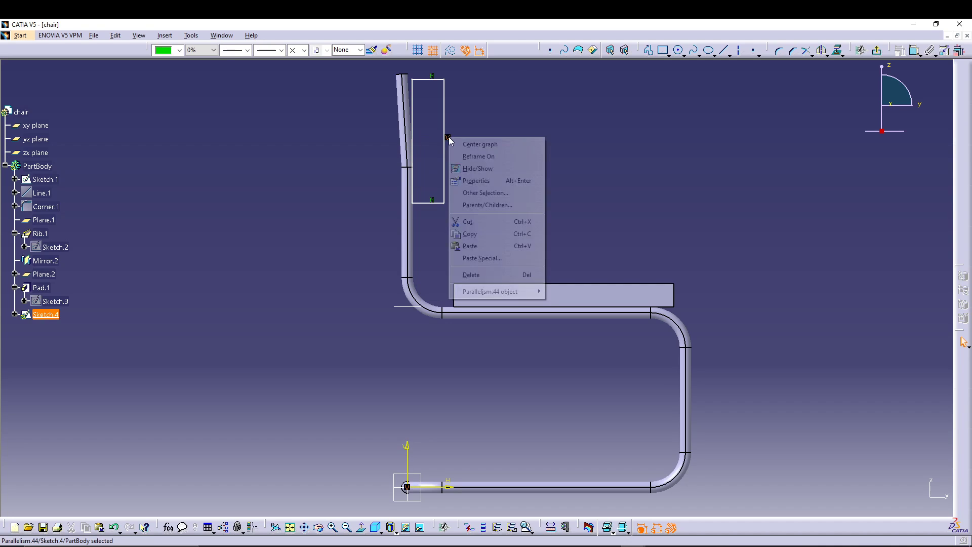
pyautogui.click(467, 277)
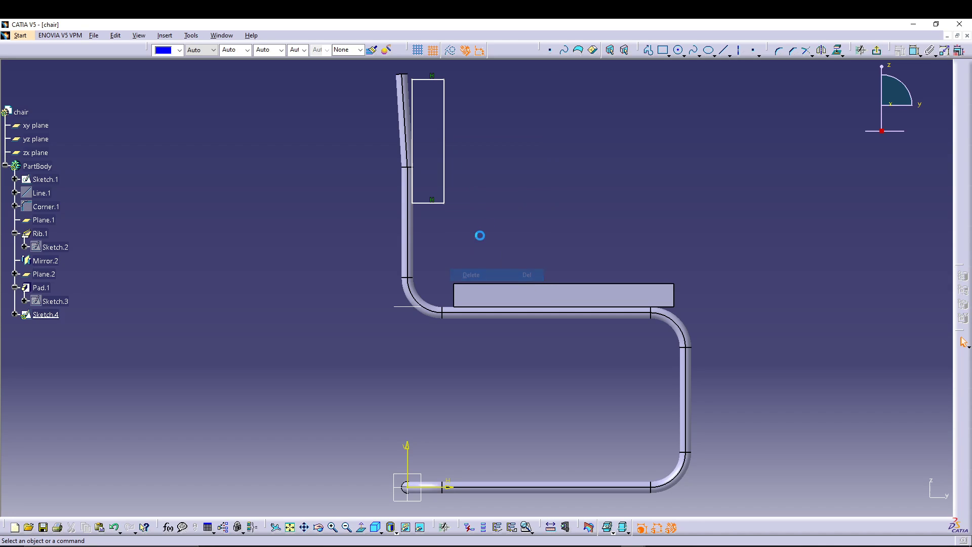
pyautogui.moveTo(440, 202); pyautogui.dragTo(456, 207)
pyautogui.click(498, 202)
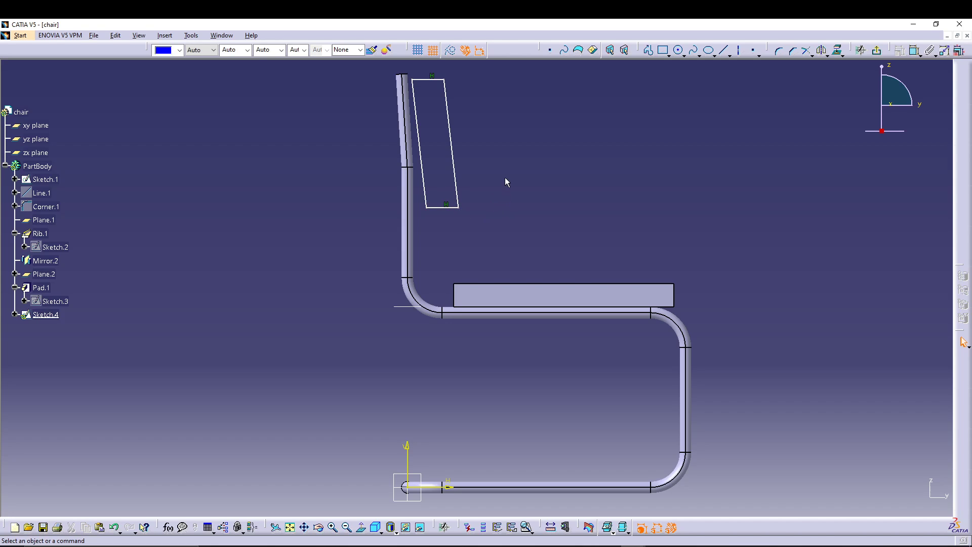
# Step: Dimension the distance between the two slanted long sides of the backrest profile, placing the dimension above it
pyautogui.moveTo(505, 177)
pyautogui.mouseDown(button='middle')
pyautogui.moveTo(504, 210)
pyautogui.moveTo(511, 185)
pyautogui.moveTo(526, 278)
pyautogui.mouseUp(button='middle')
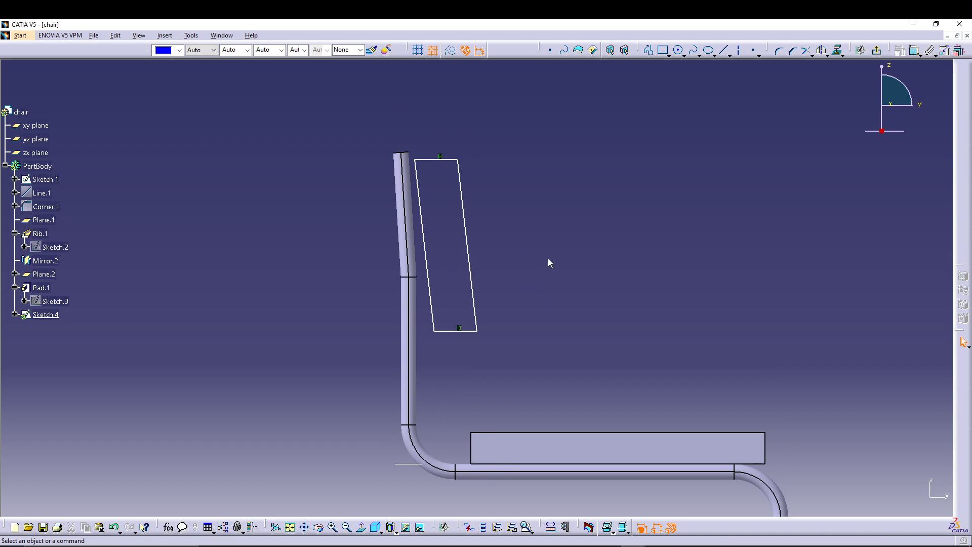
pyautogui.click(914, 51)
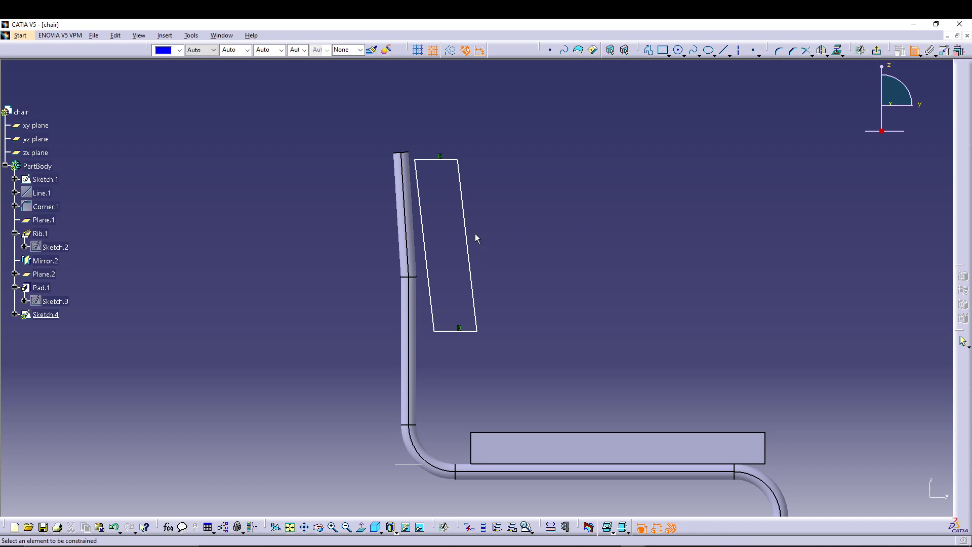
pyautogui.click(417, 177)
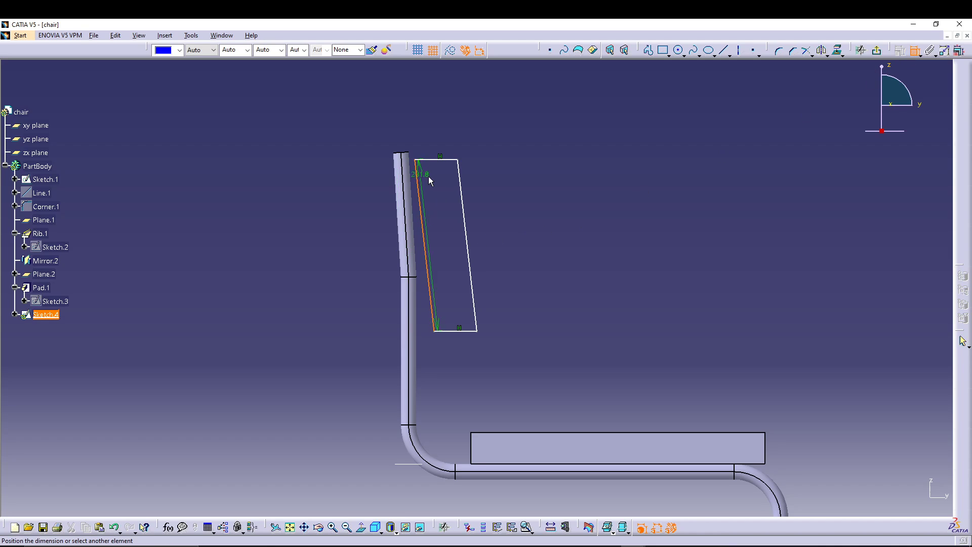
pyautogui.click(460, 185)
pyautogui.click(438, 128)
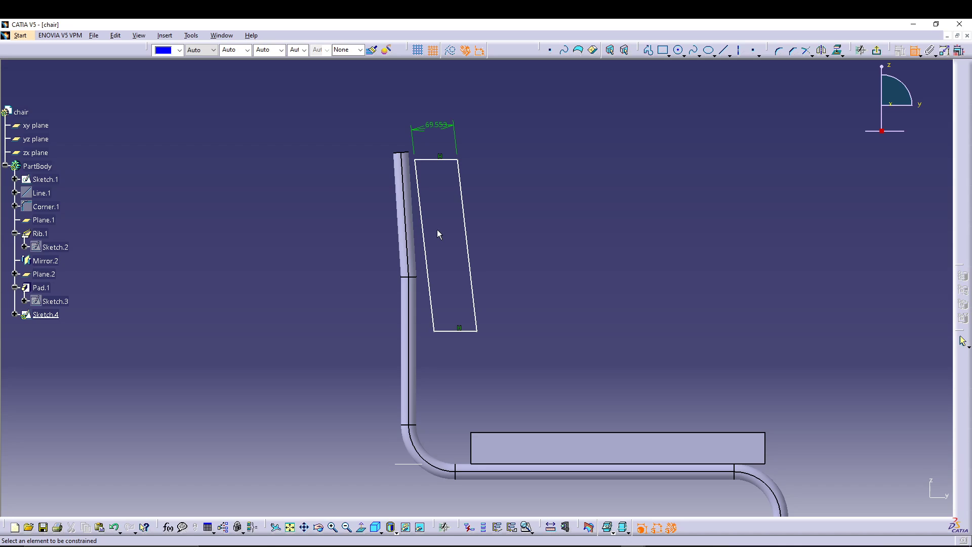
# Step: Delete the parallelism constraints on the top and bottom edges of the slanted backrest profile
pyautogui.click(440, 155)
pyautogui.rightClick(440, 156)
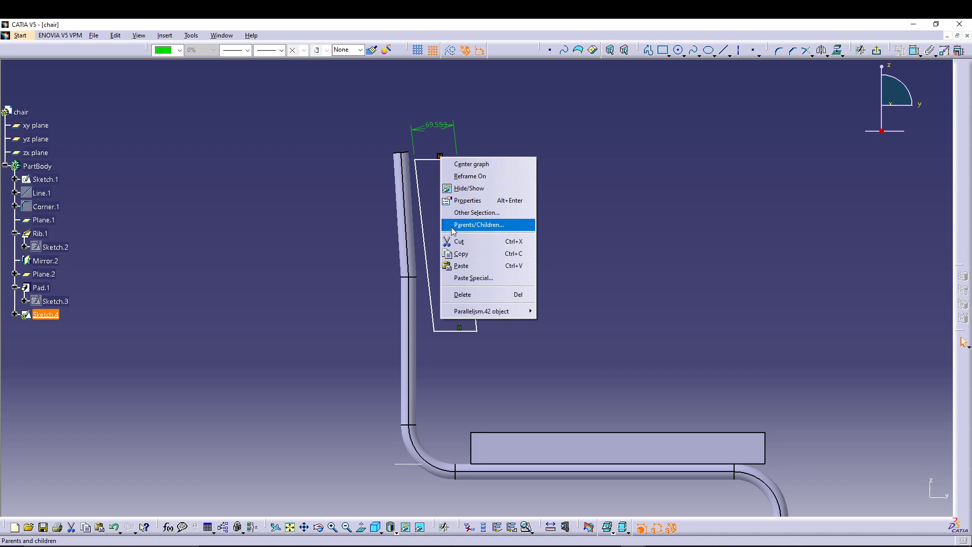
pyautogui.click(470, 292)
pyautogui.click(461, 329)
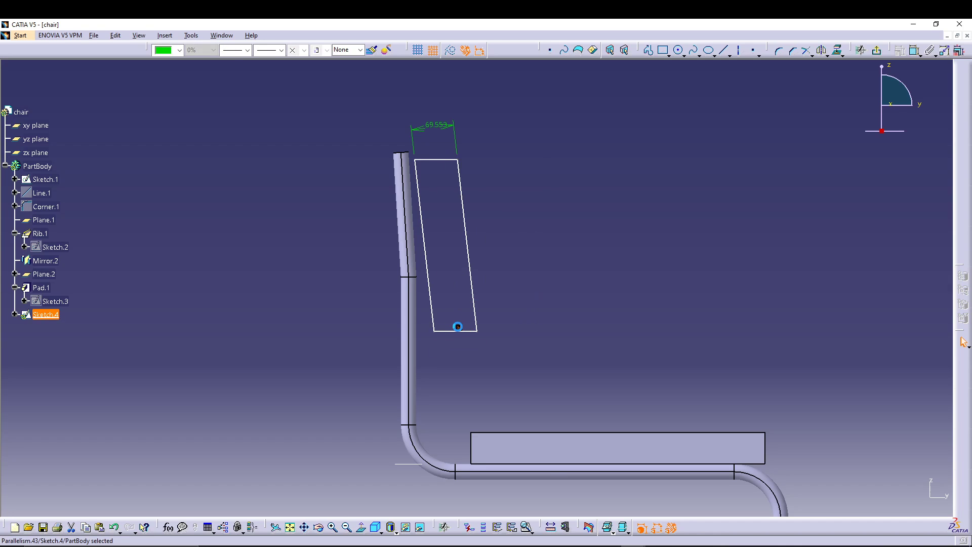
pyautogui.rightClick(460, 328)
pyautogui.click(490, 464)
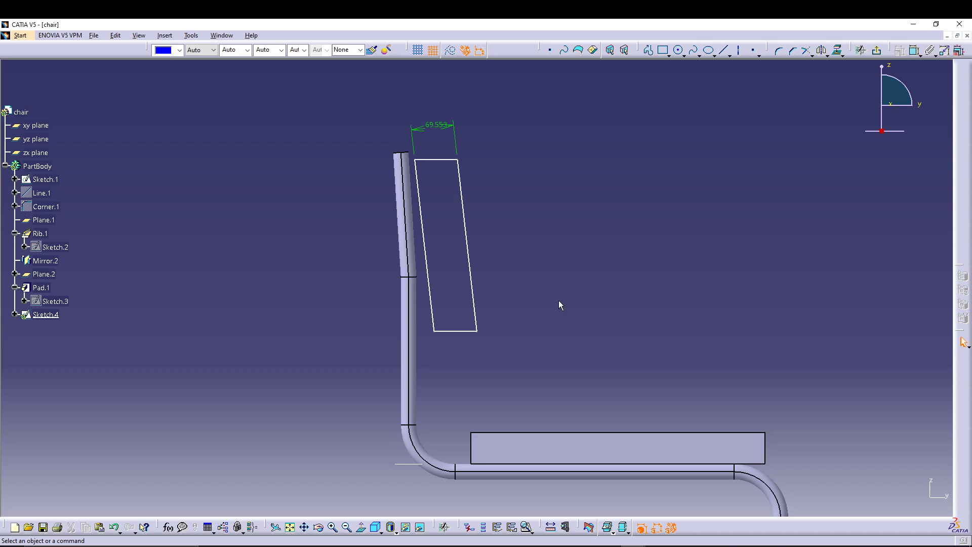
# Step: Replace the width dimension of the backrest profile with a new distance between its two long sides, placed just above the top edge
pyautogui.click(429, 133)
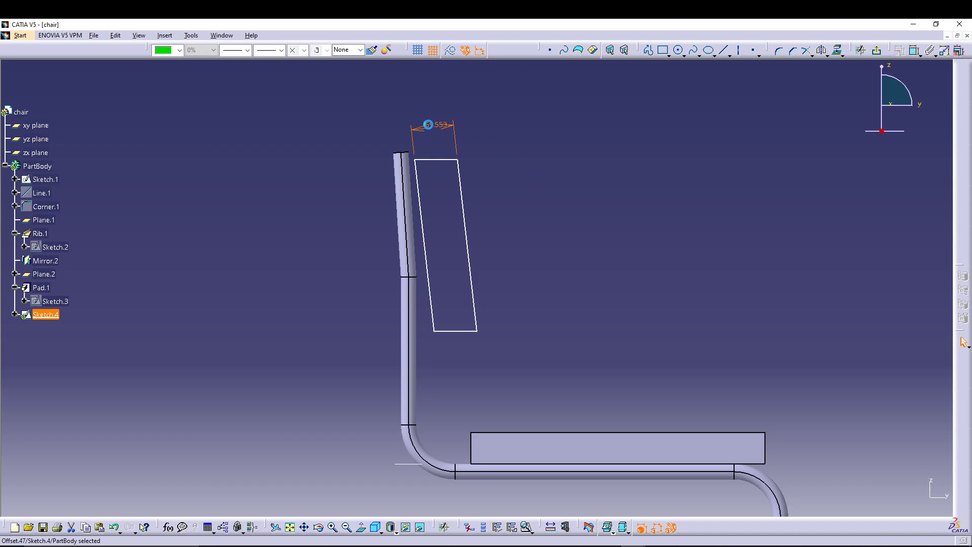
pyautogui.press('Delete')
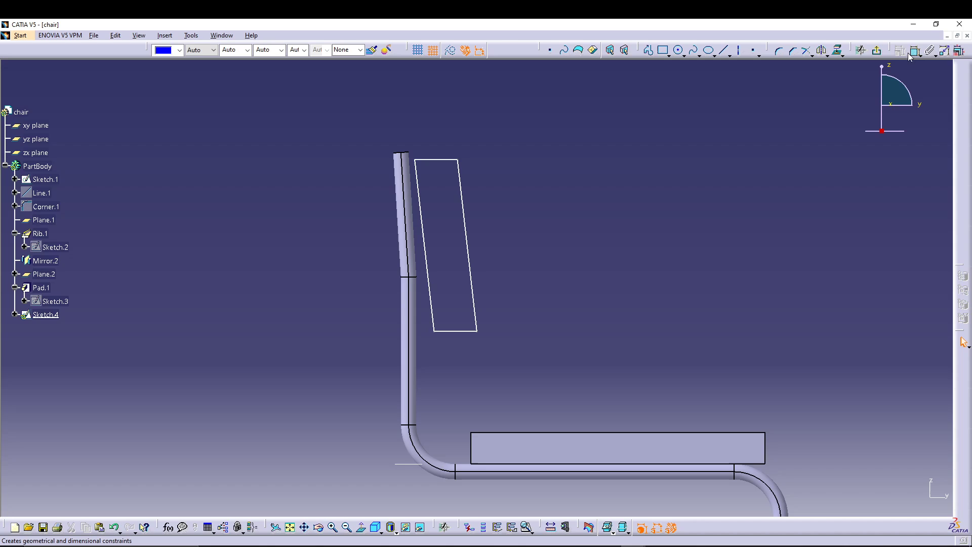
pyautogui.click(427, 197)
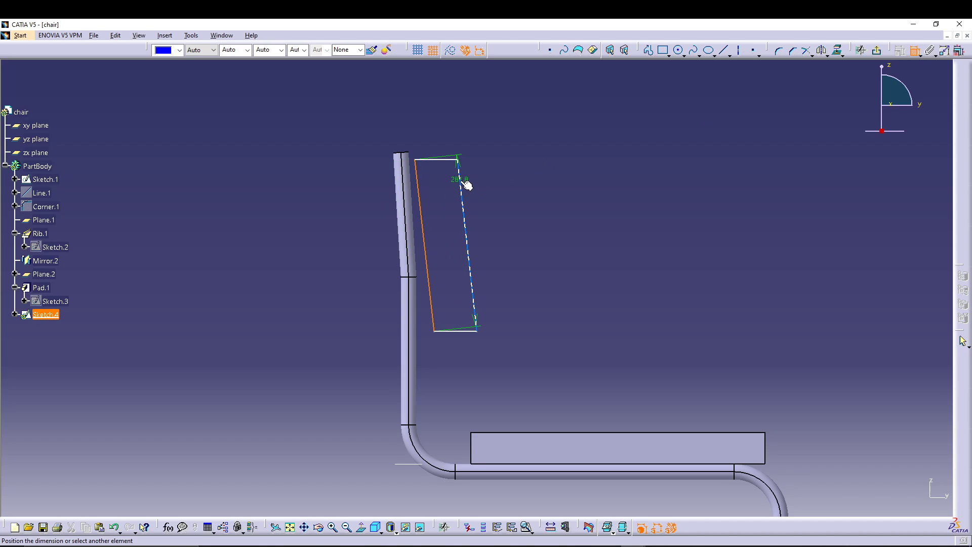
pyautogui.click(461, 185)
pyautogui.rightClick(441, 127)
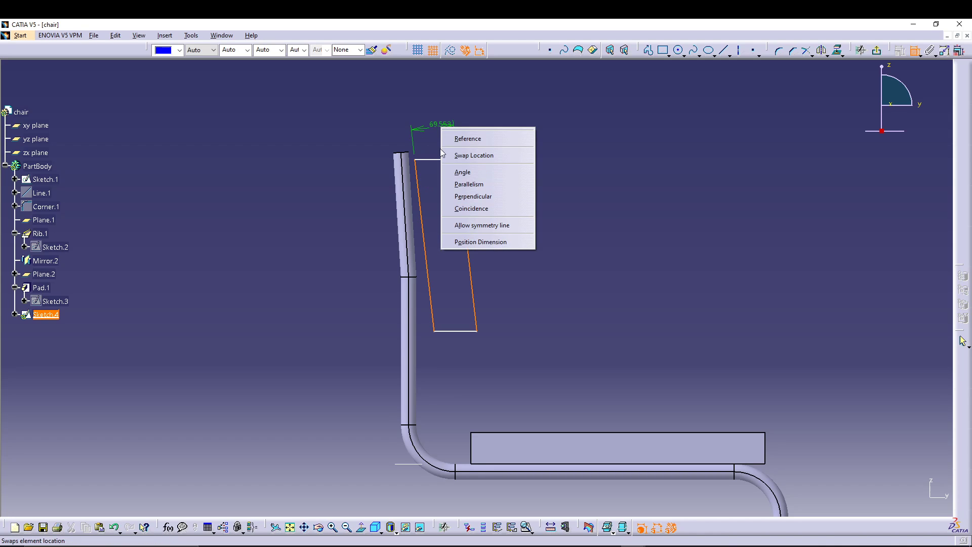
pyautogui.click(427, 128)
pyautogui.click(433, 150)
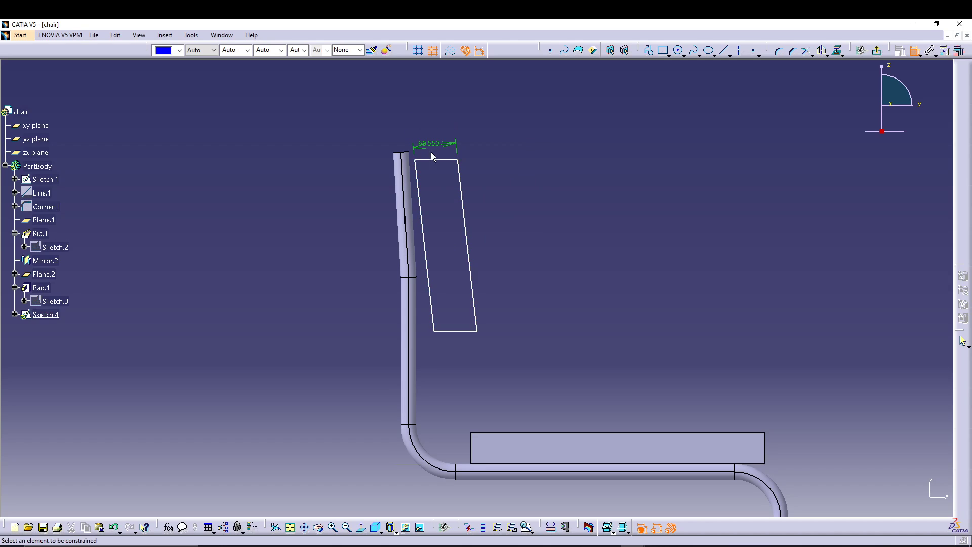
pyautogui.click(438, 160)
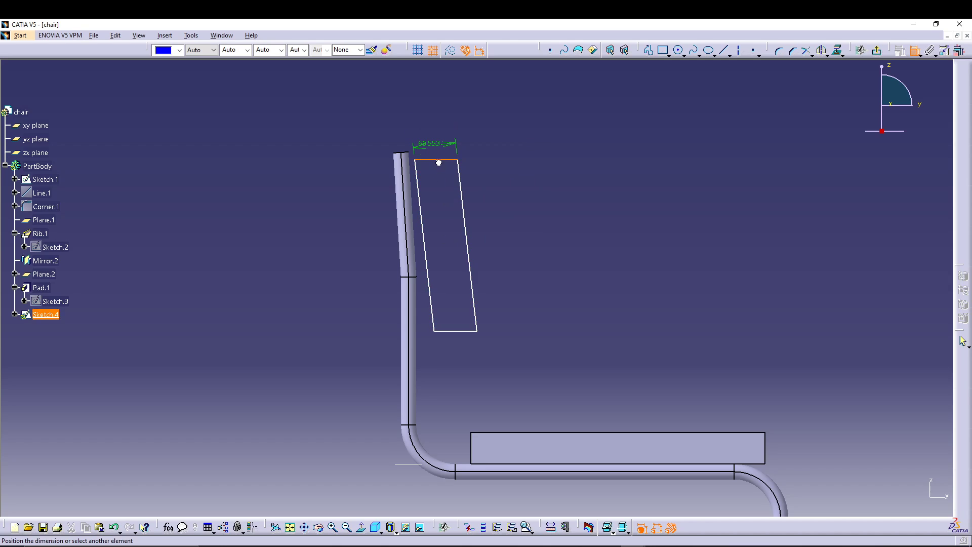
pyautogui.click(456, 331)
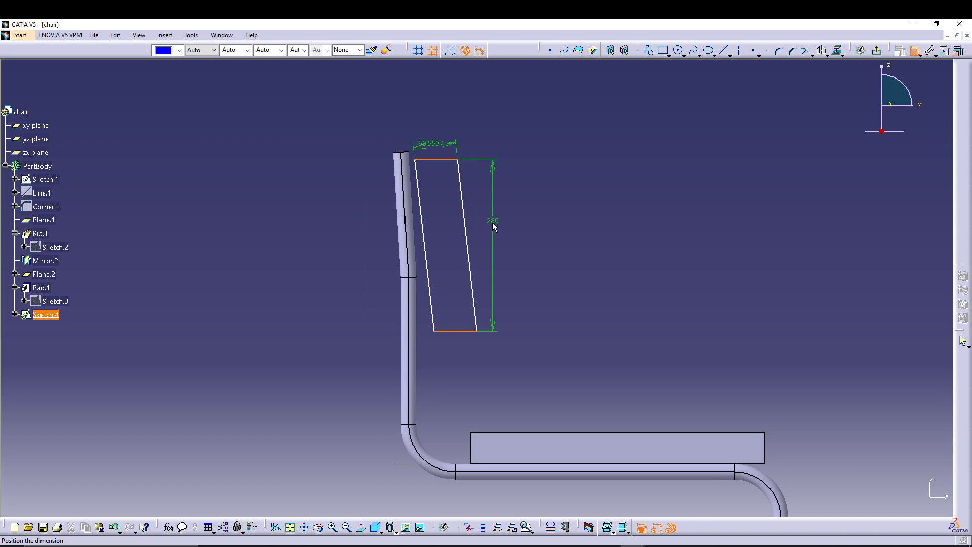
pyautogui.click(491, 222)
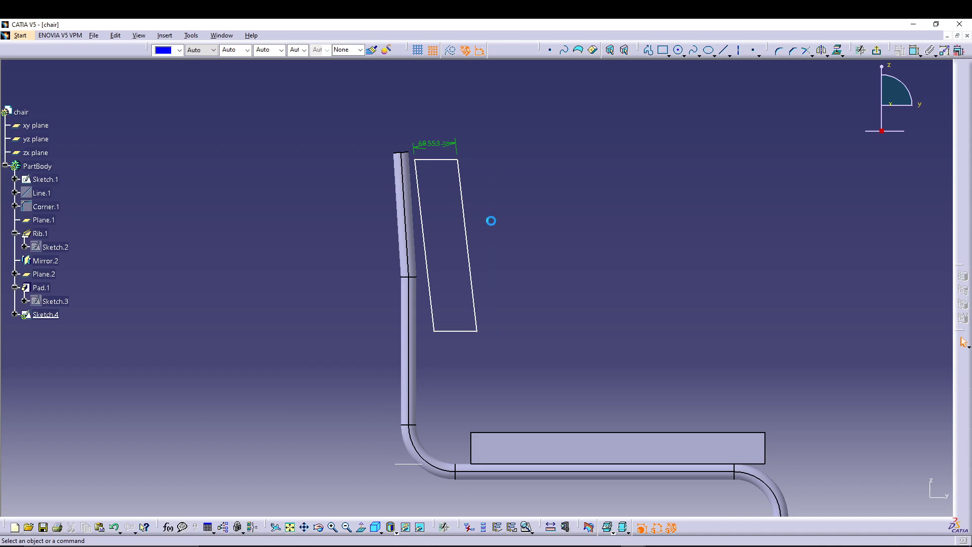
# Step: Dimension the length of the profile's front slanted side and the vertical distance from its lower edge to the seat's top edge
pyautogui.click(466, 235)
pyautogui.click(481, 226)
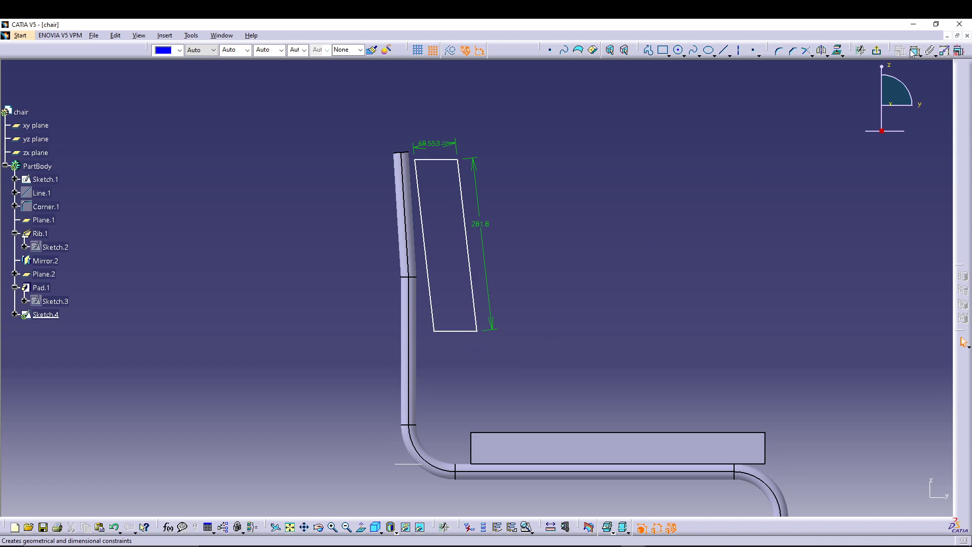
pyautogui.click(464, 331)
pyautogui.click(492, 431)
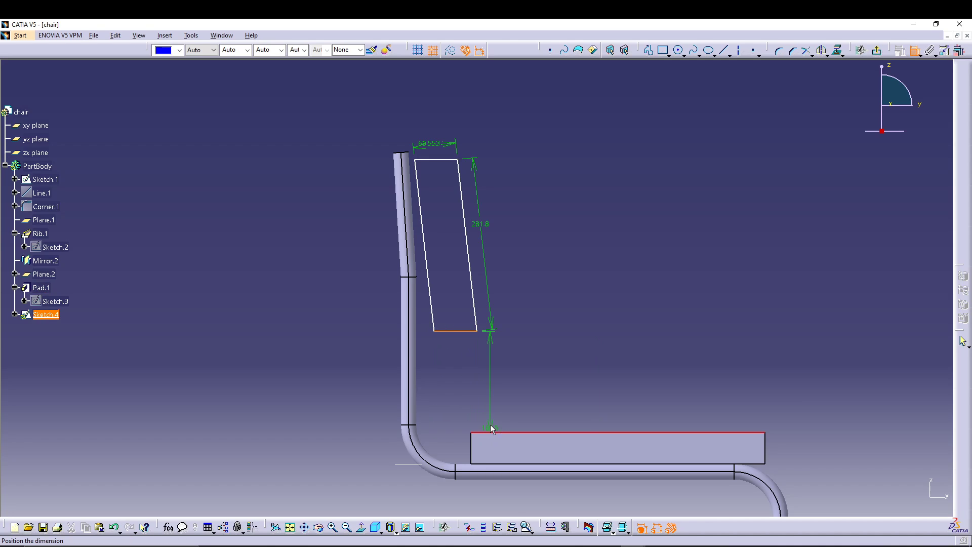
pyautogui.click(476, 385)
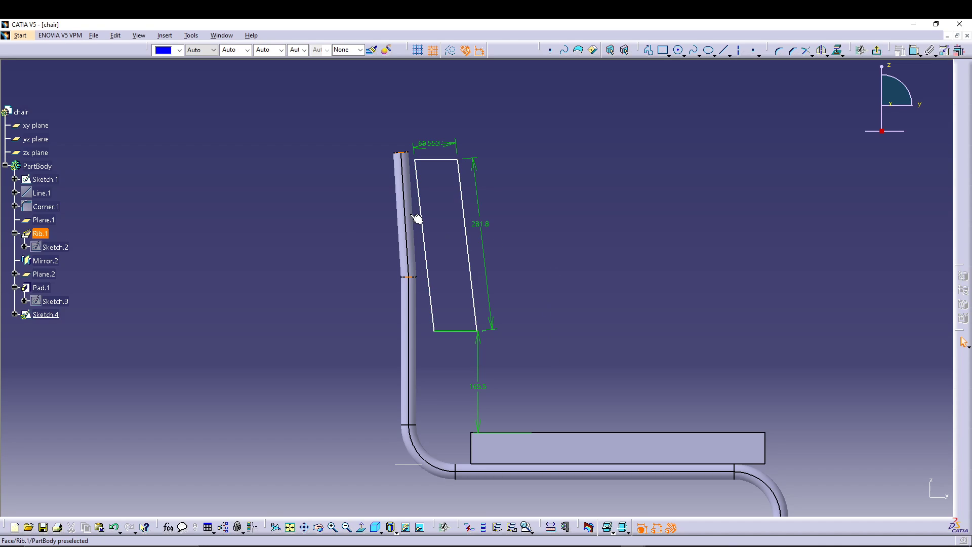
# Step: Project the silhouette edges of the upper backrest tube onto the sketch plane
pyautogui.moveTo(341, 315)
pyautogui.mouseDown(button='middle')
pyautogui.moveTo(353, 349)
pyautogui.moveTo(365, 326)
pyautogui.mouseUp(button='middle')
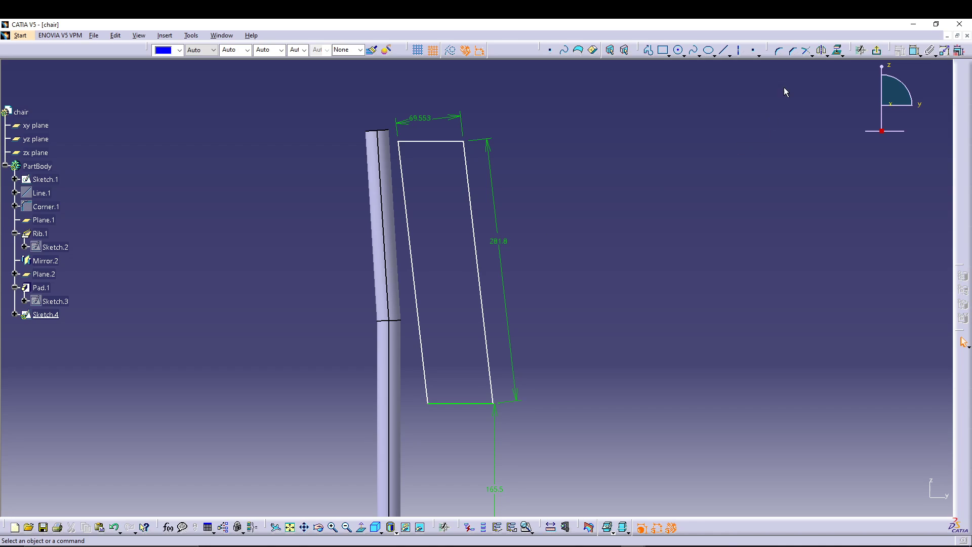
pyautogui.click(839, 51)
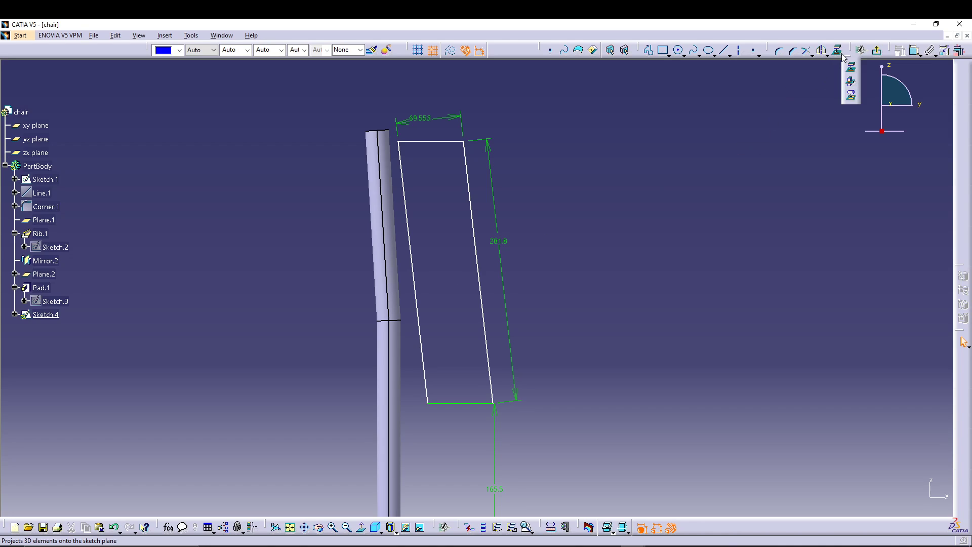
pyautogui.click(851, 97)
pyautogui.click(397, 245)
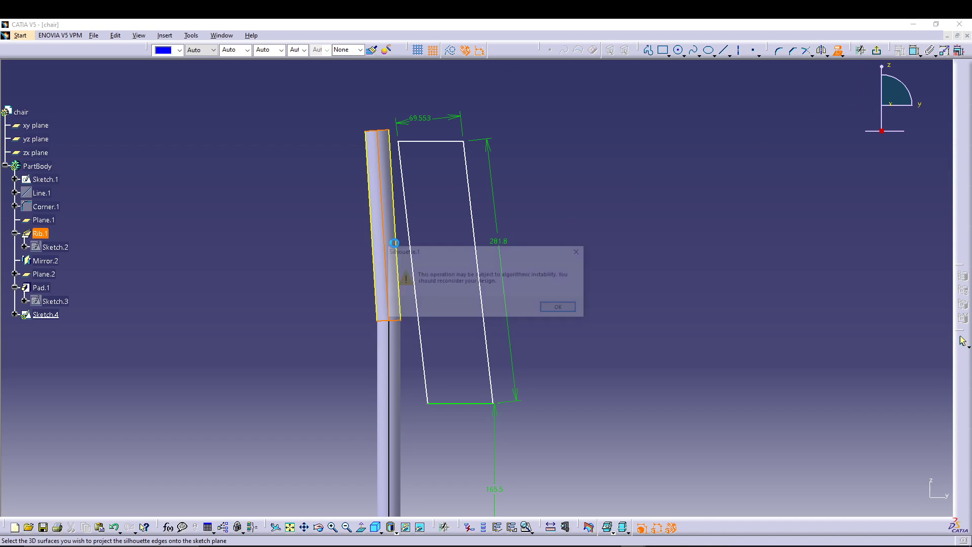
pyautogui.click(559, 309)
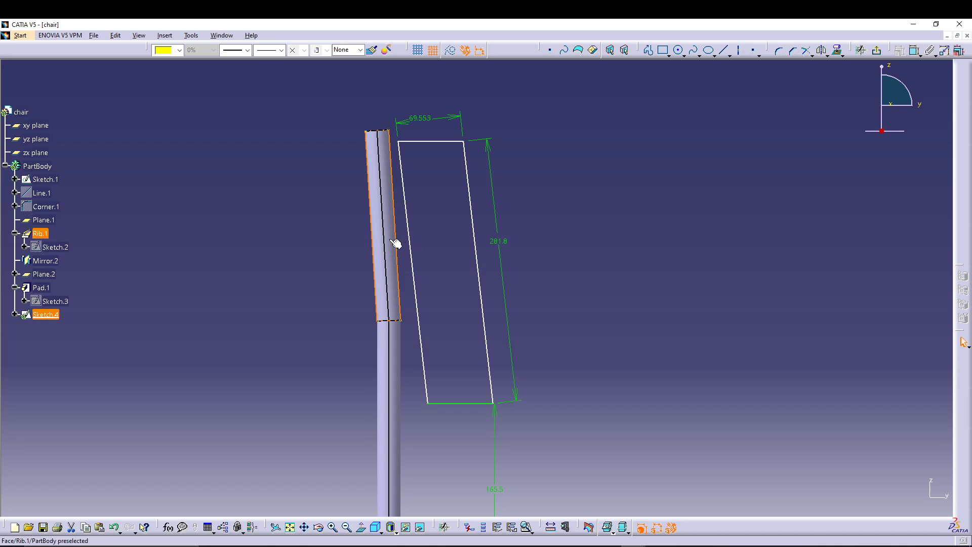
# Step: Remove the rear projected tube edge and turn the front projected edge into construction geometry
pyautogui.click(278, 245)
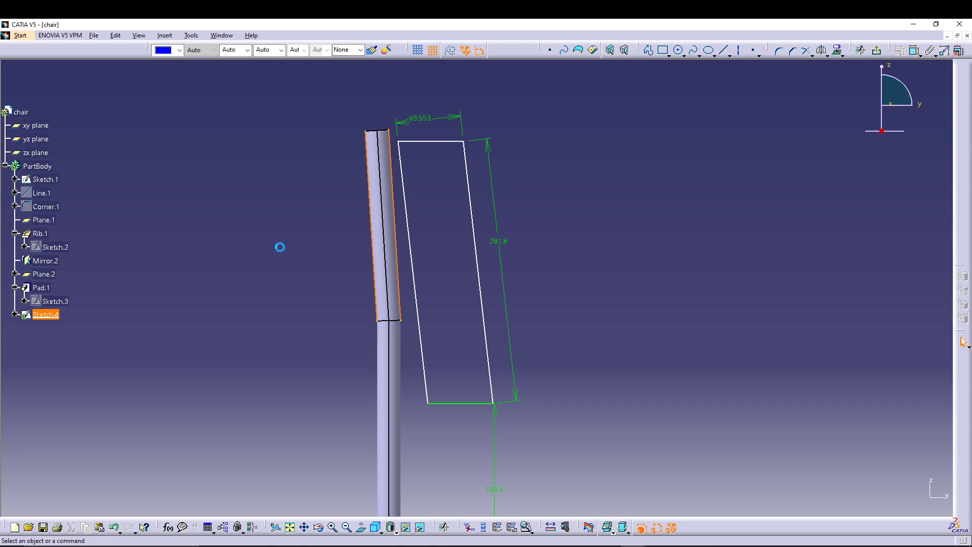
pyautogui.click(375, 212)
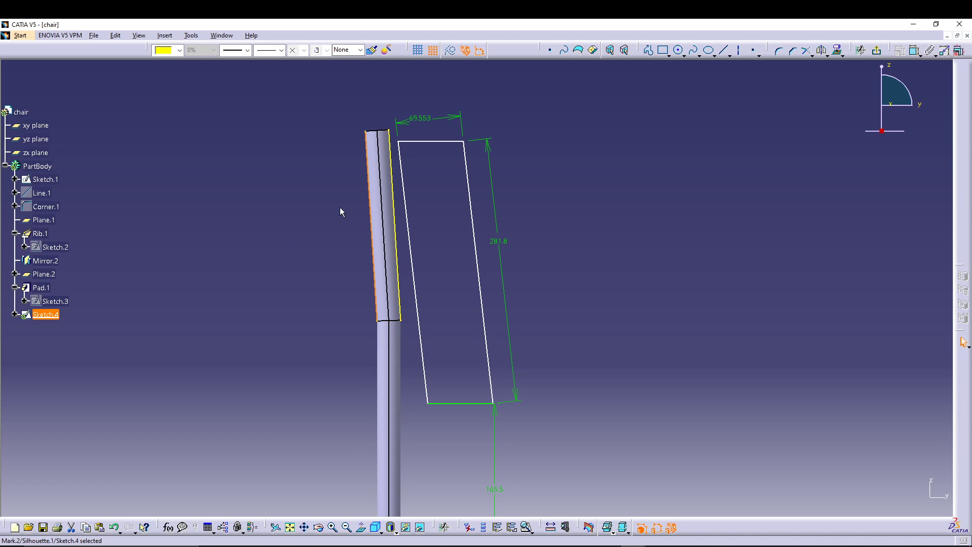
pyautogui.click(217, 211)
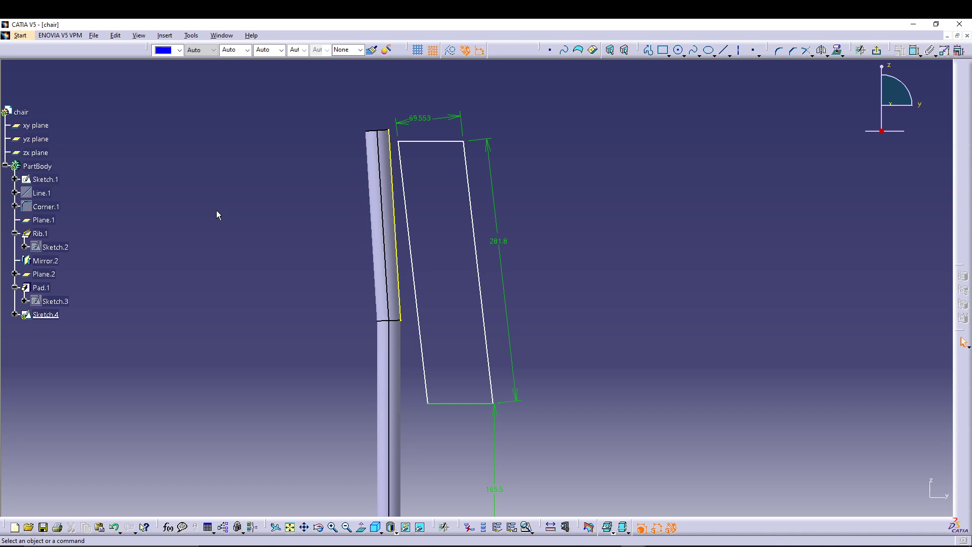
pyautogui.click(399, 237)
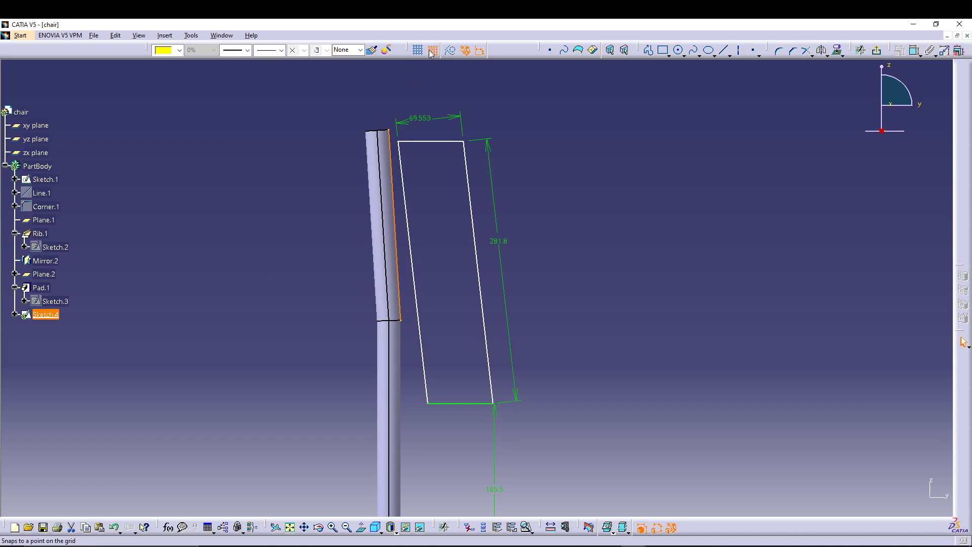
pyautogui.click(565, 185)
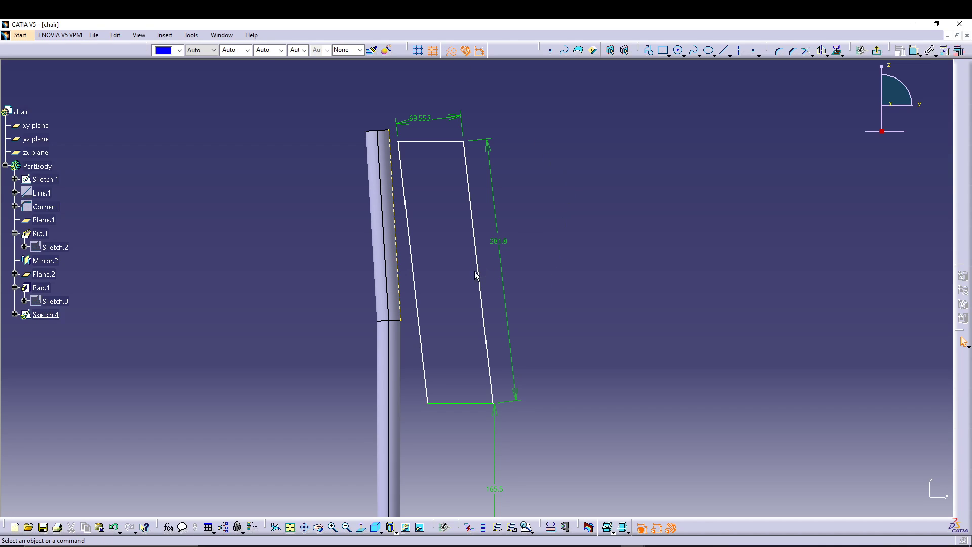
# Step: Make the profile's upper corner nearest the tube coincident with the top end of the projected tube edge
pyautogui.click(401, 144)
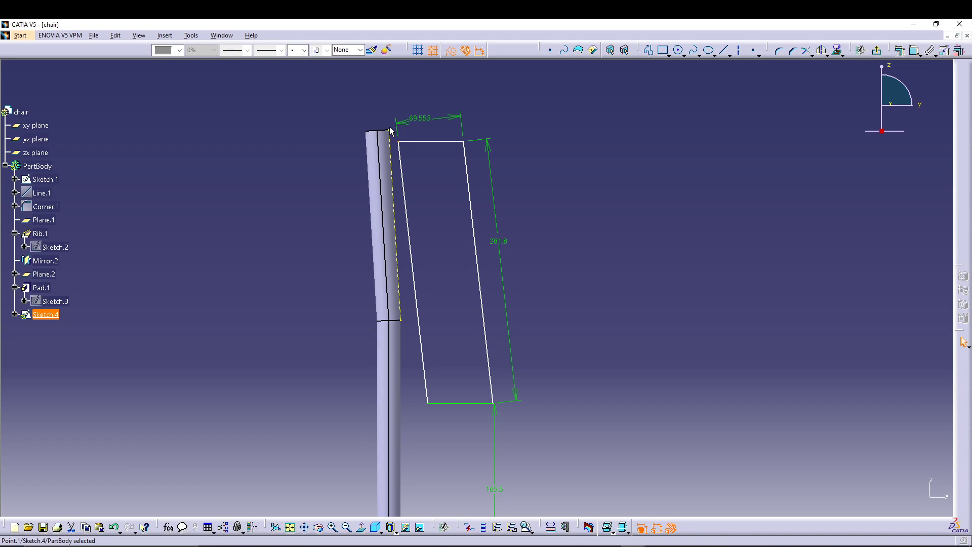
pyautogui.keyDown('ctrl'); pyautogui.click(398, 133); pyautogui.keyUp('ctrl')
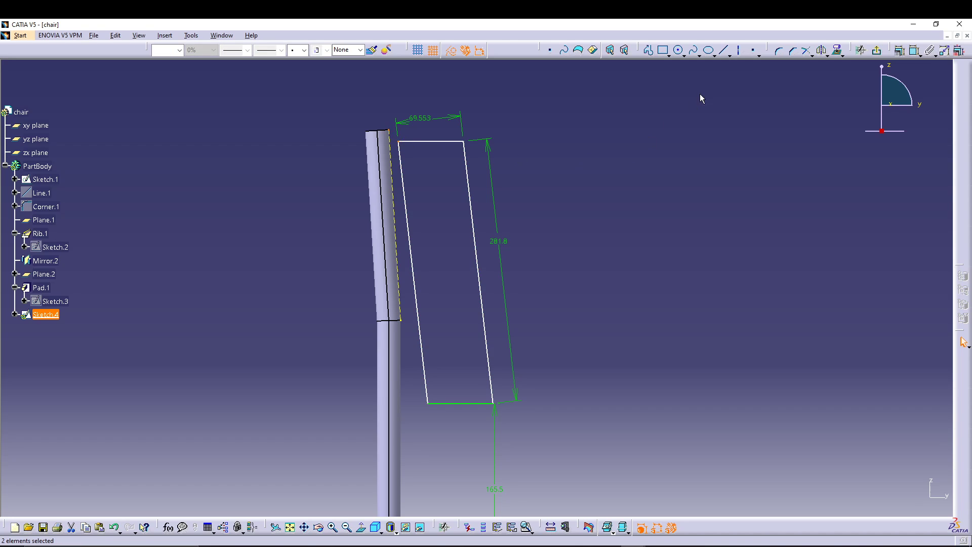
pyautogui.click(821, 50)
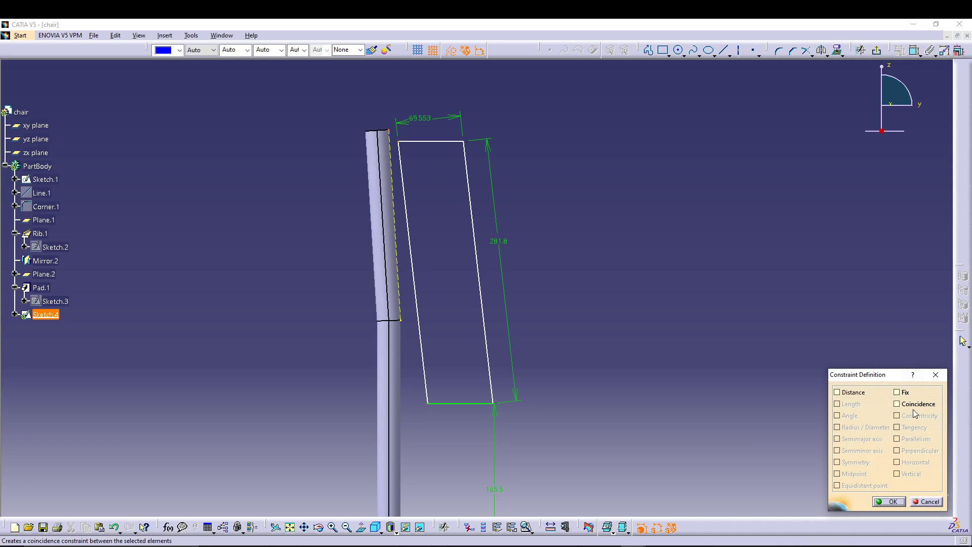
pyautogui.click(911, 404)
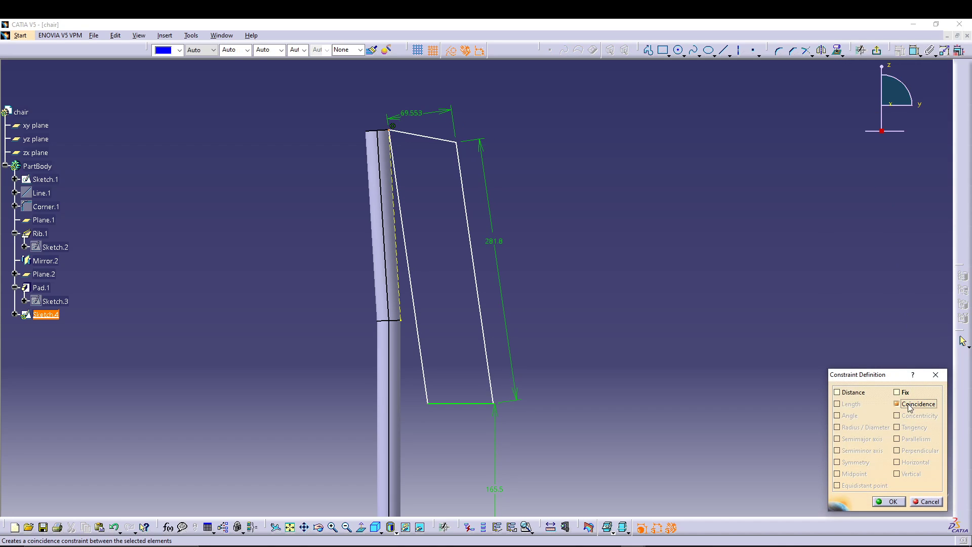
pyautogui.click(889, 501)
# Step: Make the profile's long side nearest the tube coincident with the projected construction edge
pyautogui.click(400, 287)
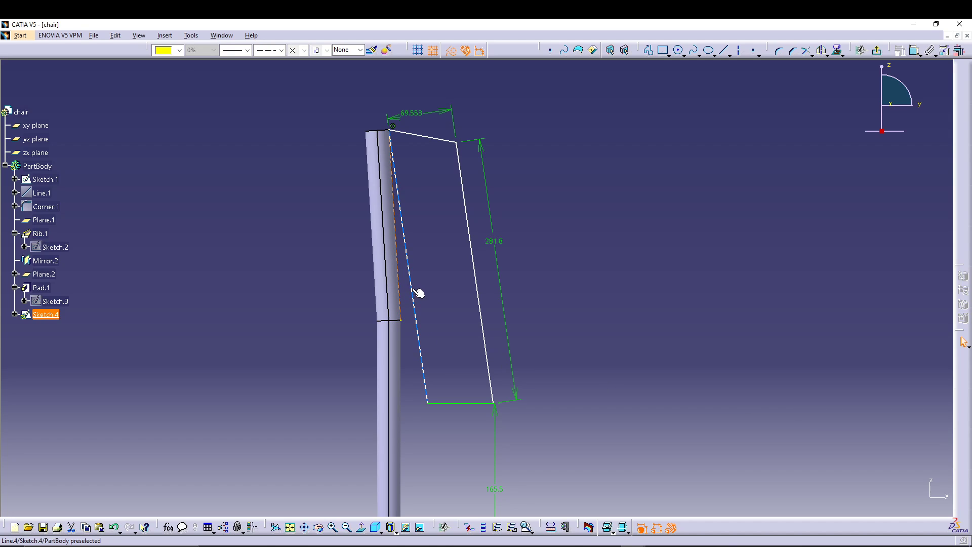
pyautogui.keyDown('ctrl'); pyautogui.click(413, 289); pyautogui.keyUp('ctrl')
pyautogui.click(860, 50)
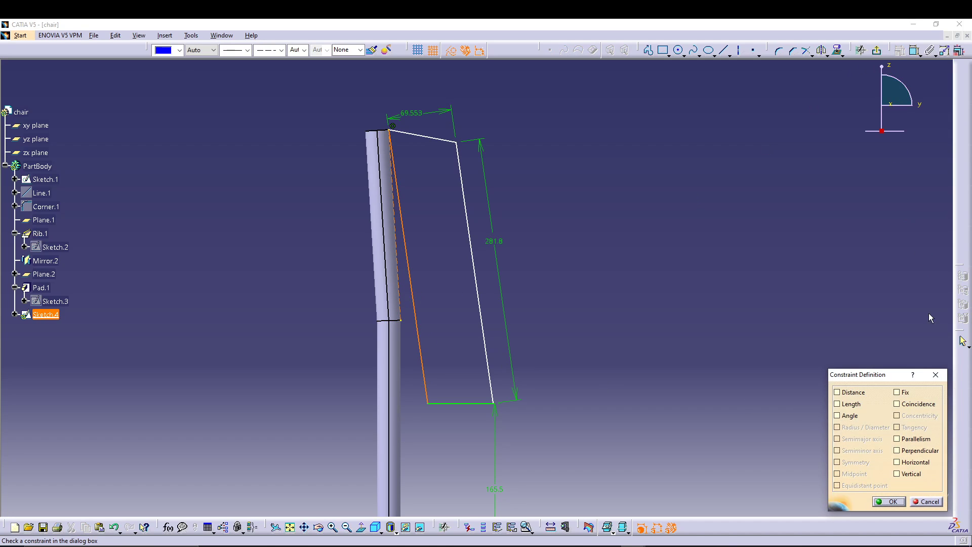
pyautogui.click(925, 402)
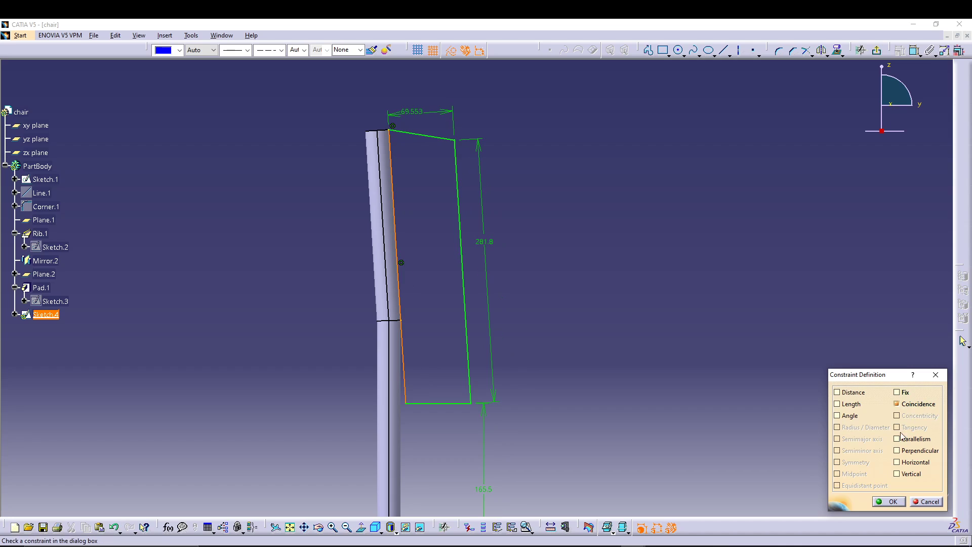
pyautogui.click(889, 502)
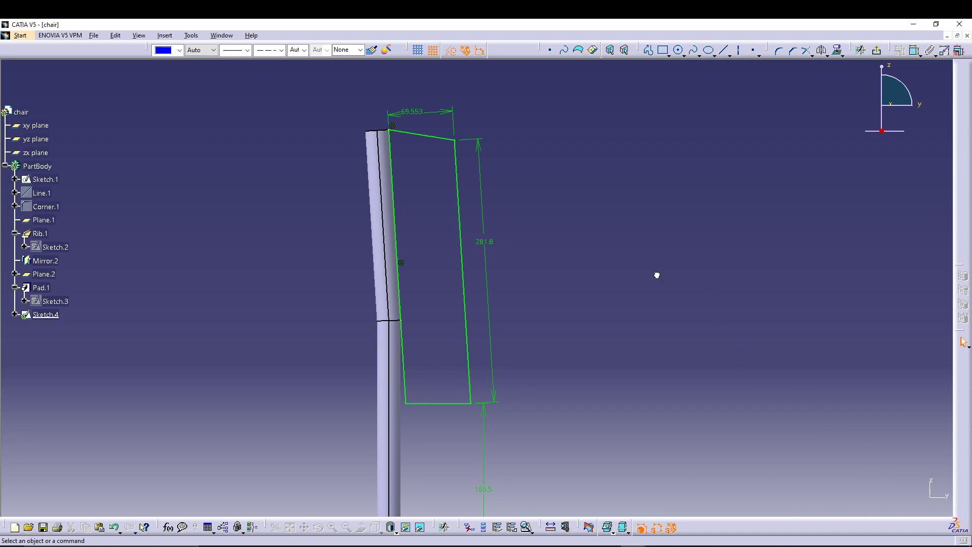
# Step: Add a horizontal constraint to the profile's top edge and delete the width dimension between the long sides
pyautogui.click(434, 137)
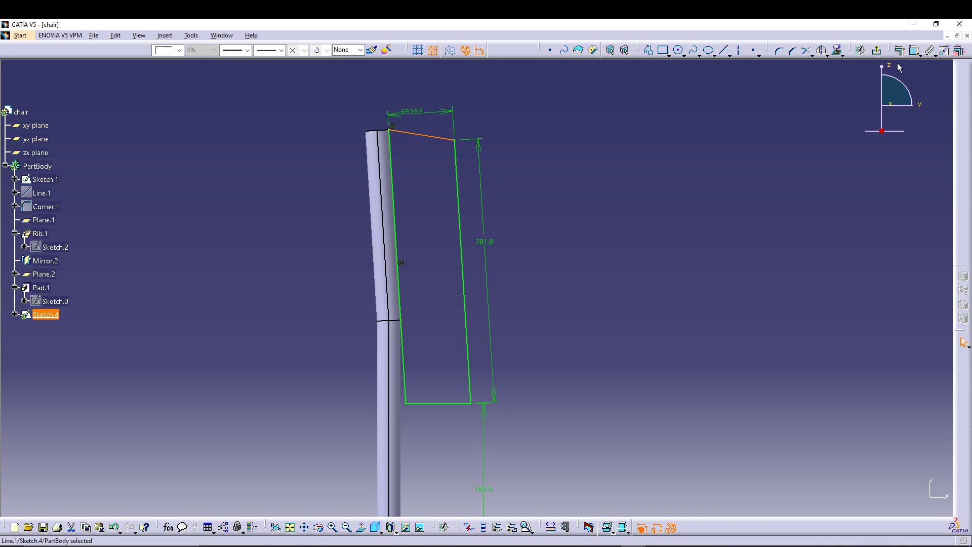
pyautogui.click(900, 50)
pyautogui.click(911, 463)
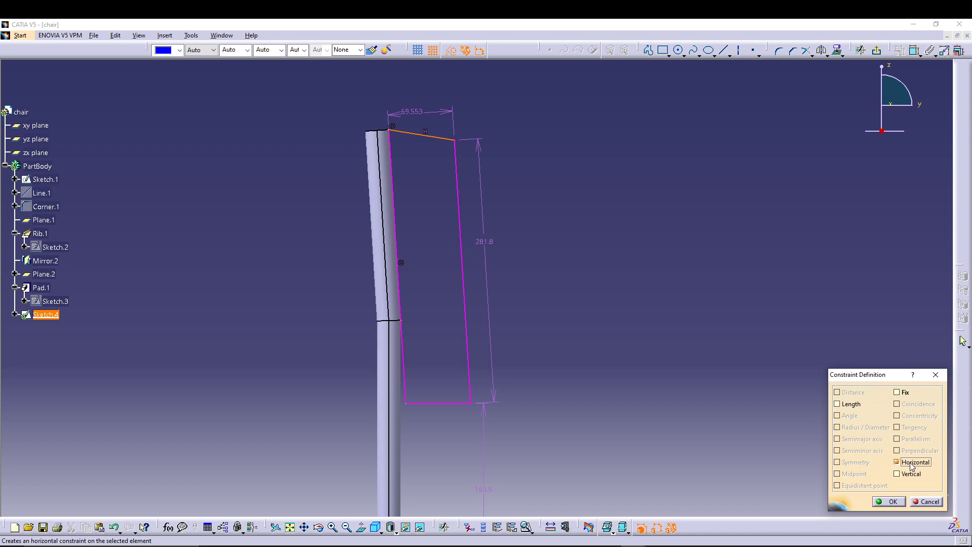
pyautogui.click(888, 501)
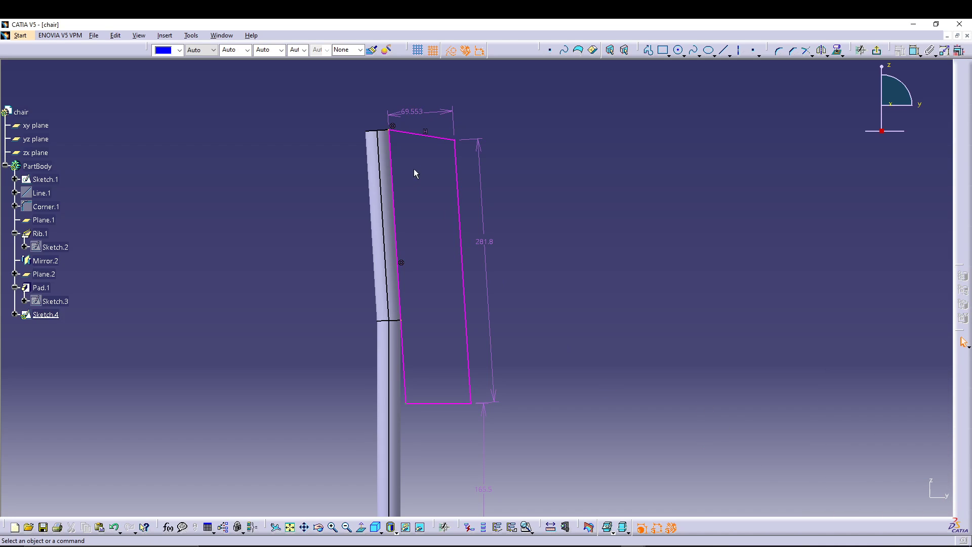
pyautogui.rightClick(429, 117)
pyautogui.click(476, 250)
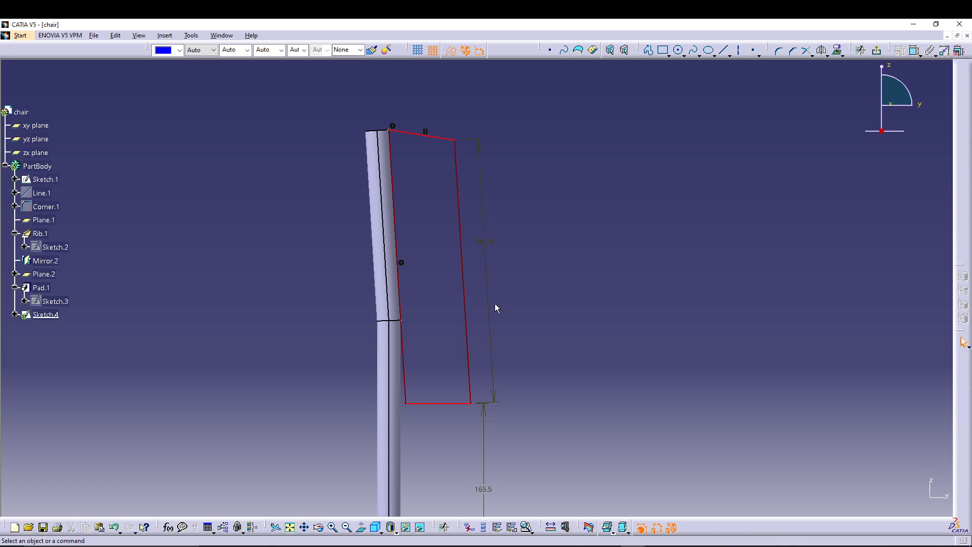
# Step: Restore the deleted width dimension and delete the vertical offset dimension below the profile's bottom edge
pyautogui.hotkey('ctrl', 'z')
pyautogui.click(565, 251)
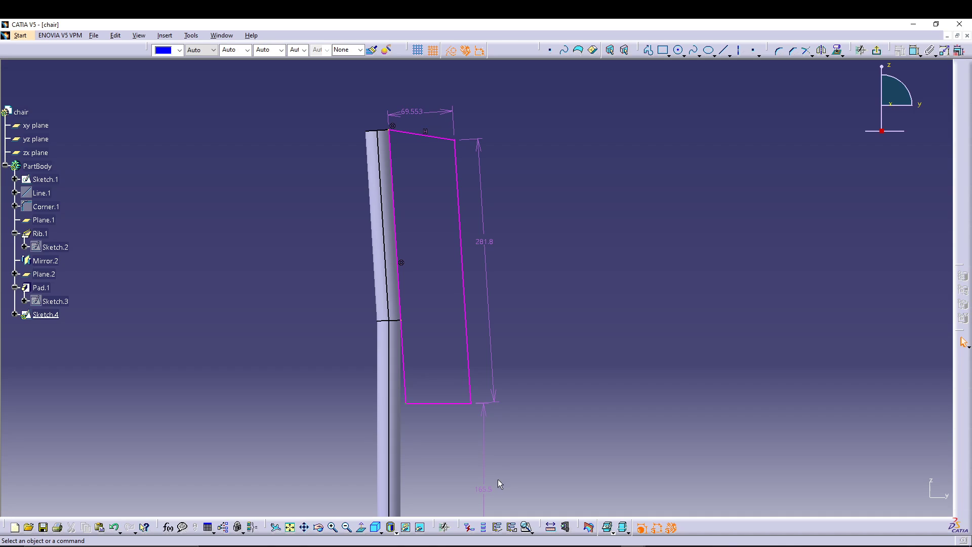
pyautogui.click(487, 491)
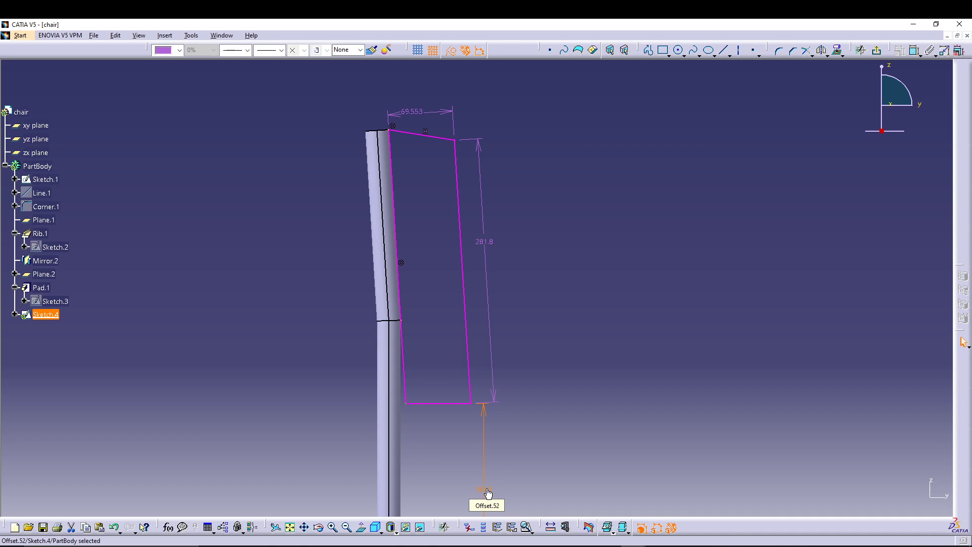
pyautogui.press('Delete')
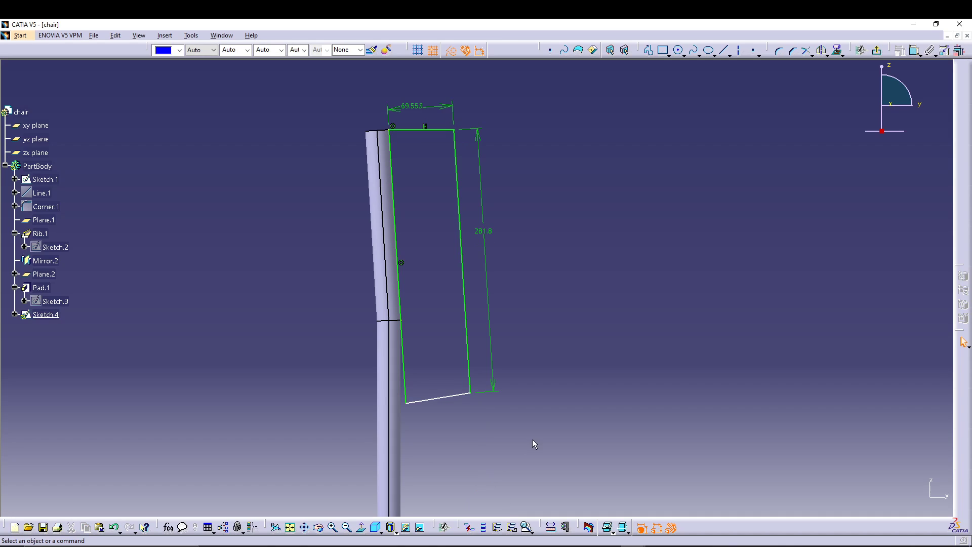
# Step: Set the length of the profile's long side to 304.8 mm
pyautogui.doubleClick(482, 234)
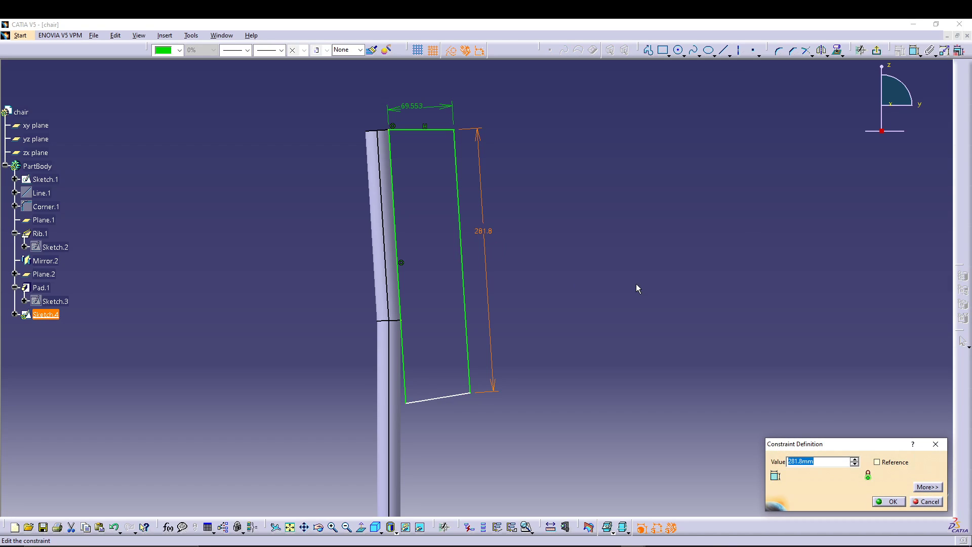
pyautogui.write('304.8')
pyautogui.press('Return')
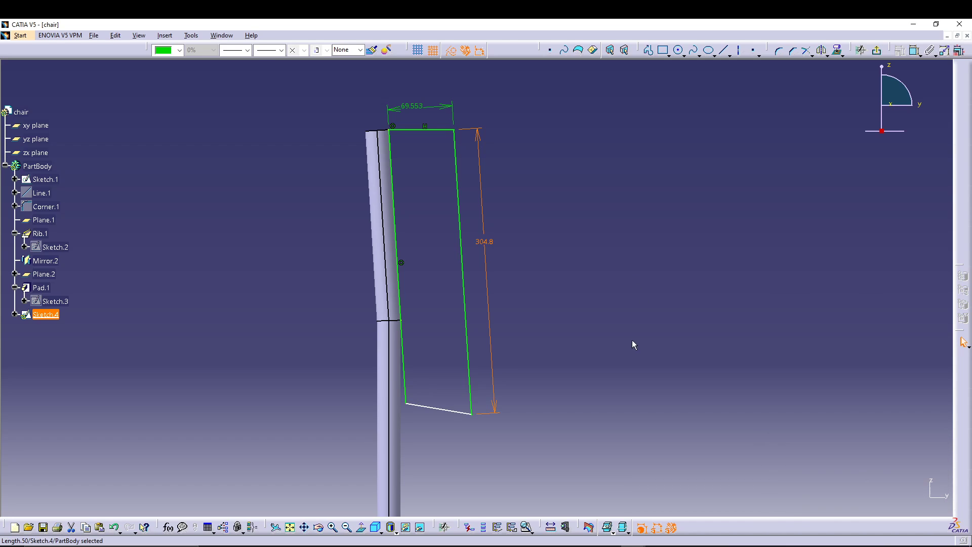
pyautogui.click(605, 457)
# Step: Set the width between the profile's two long sides to 50.8 mm
pyautogui.doubleClick(412, 107)
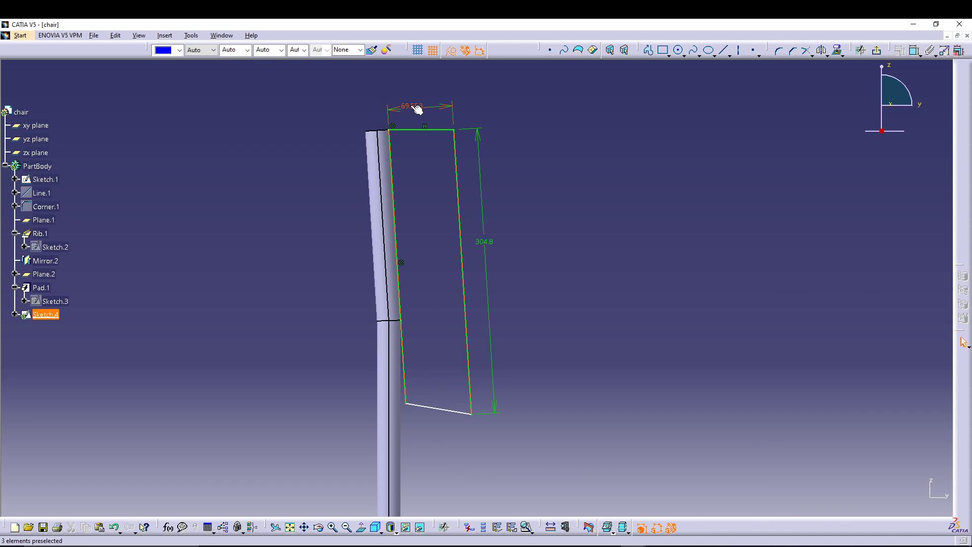
pyautogui.write('50.8')
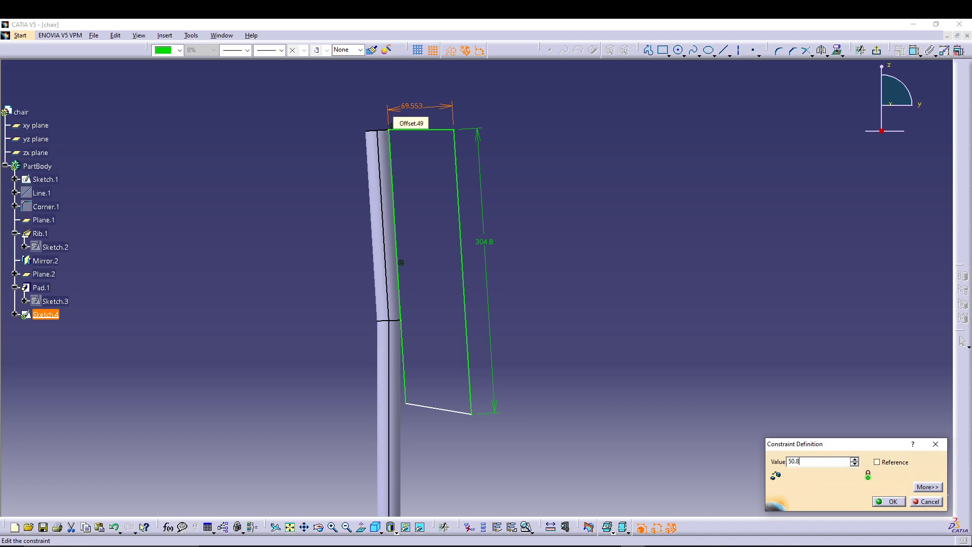
pyautogui.press('Return')
pyautogui.click(630, 297)
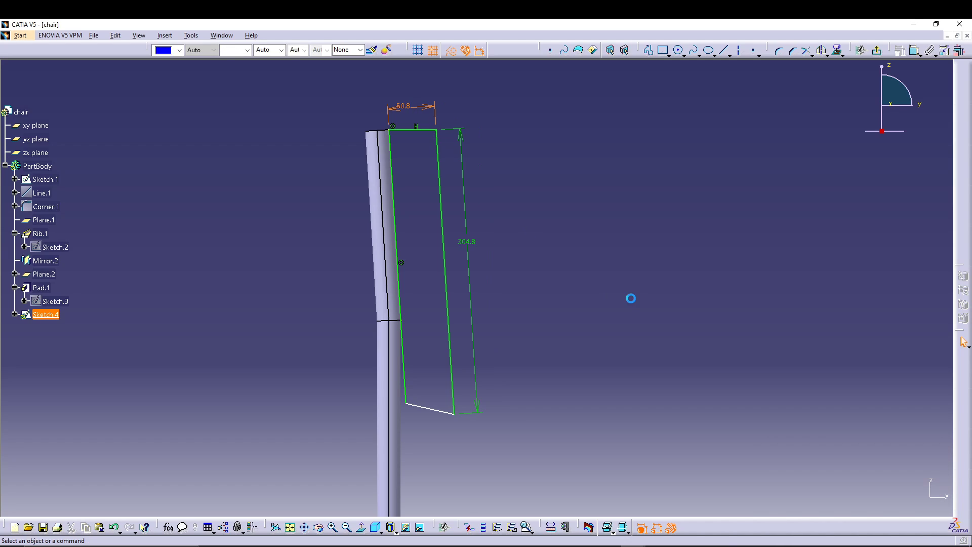
# Step: Add a parallelism constraint between the profile's bottom and top edges
pyautogui.click(438, 410)
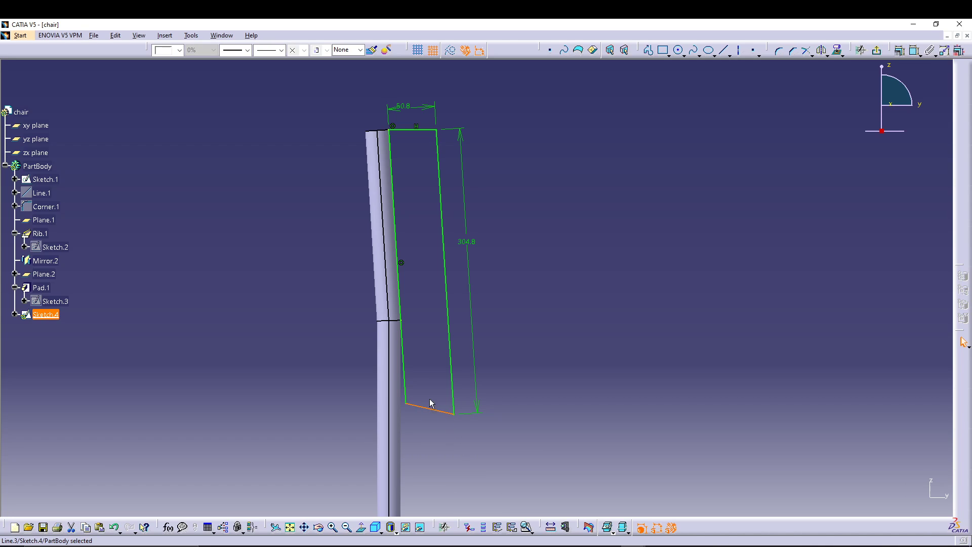
pyautogui.keyDown('ctrl'); pyautogui.click(415, 131); pyautogui.keyUp('ctrl')
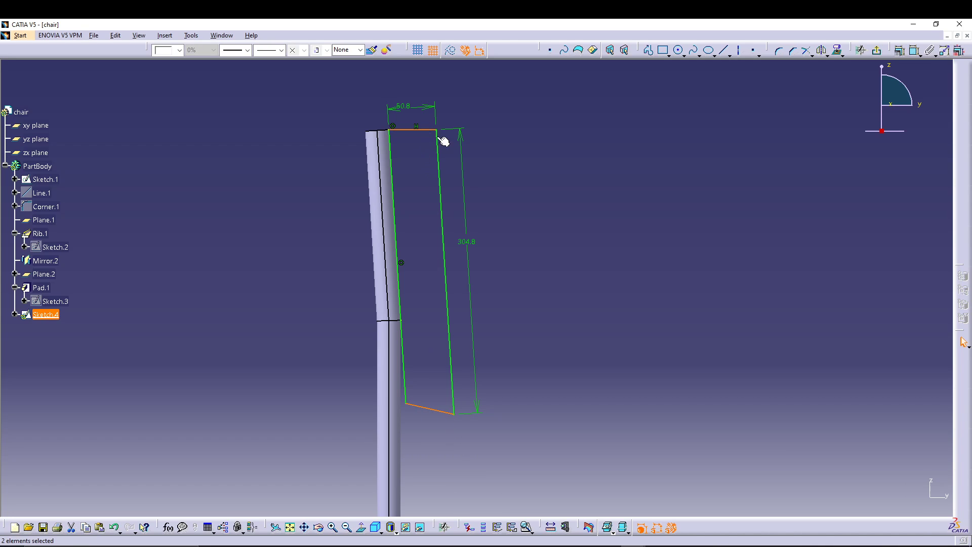
pyautogui.click(842, 51)
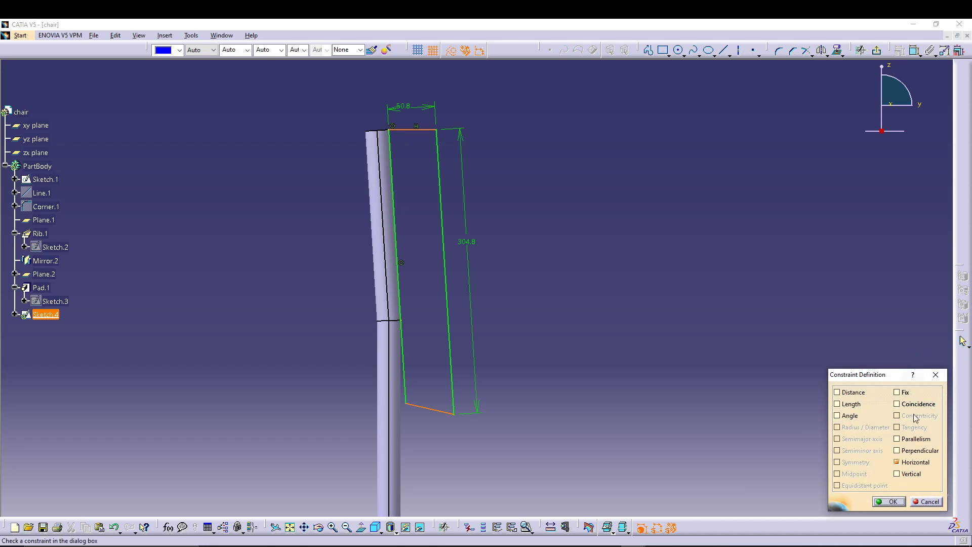
pyautogui.click(917, 443)
pyautogui.click(895, 501)
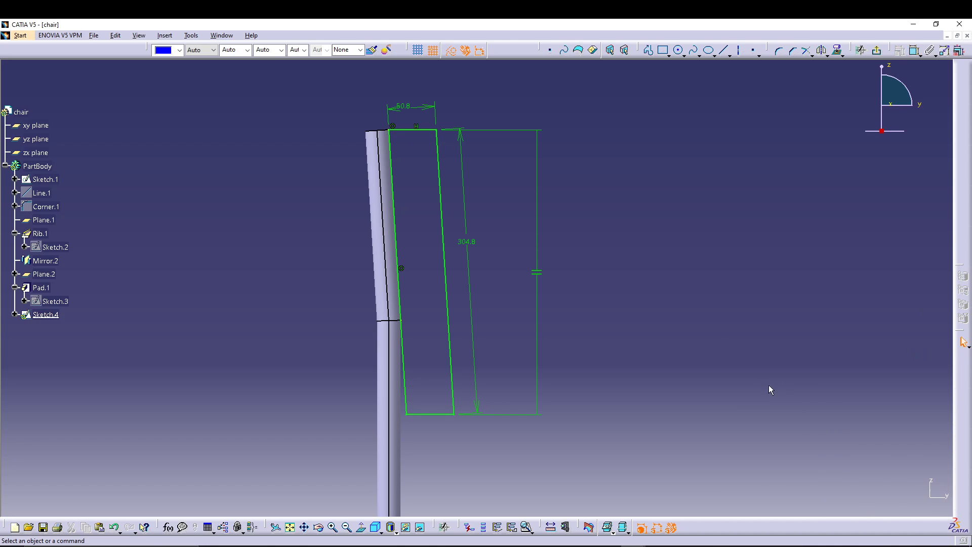
# Step: Try to dimension the vertical distance between the profile's bottom edge and the top of the seat
pyautogui.moveTo(654, 326)
pyautogui.mouseDown(button='middle')
pyautogui.moveTo(652, 355)
pyautogui.moveTo(650, 309)
pyautogui.mouseUp(button='middle')
pyautogui.click(915, 51)
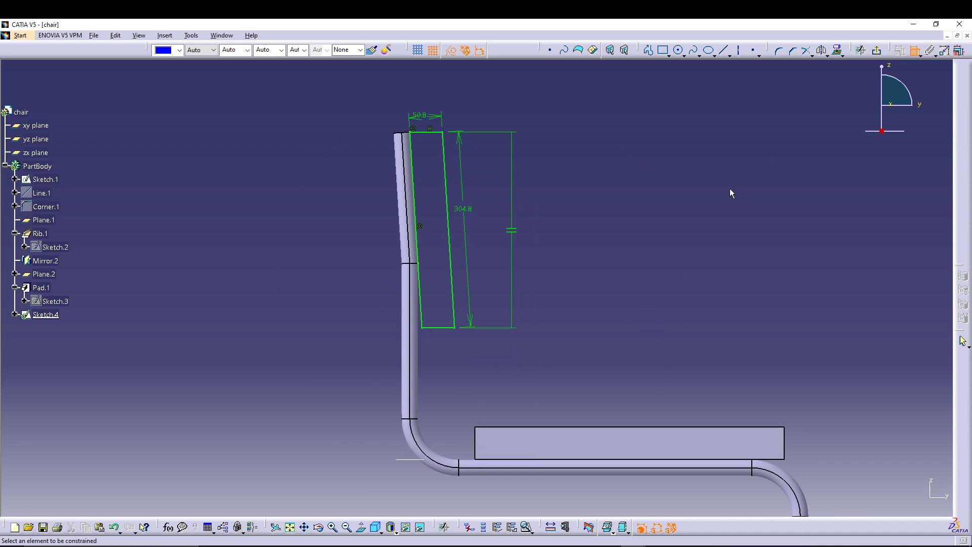
pyautogui.click(449, 328)
pyautogui.click(504, 427)
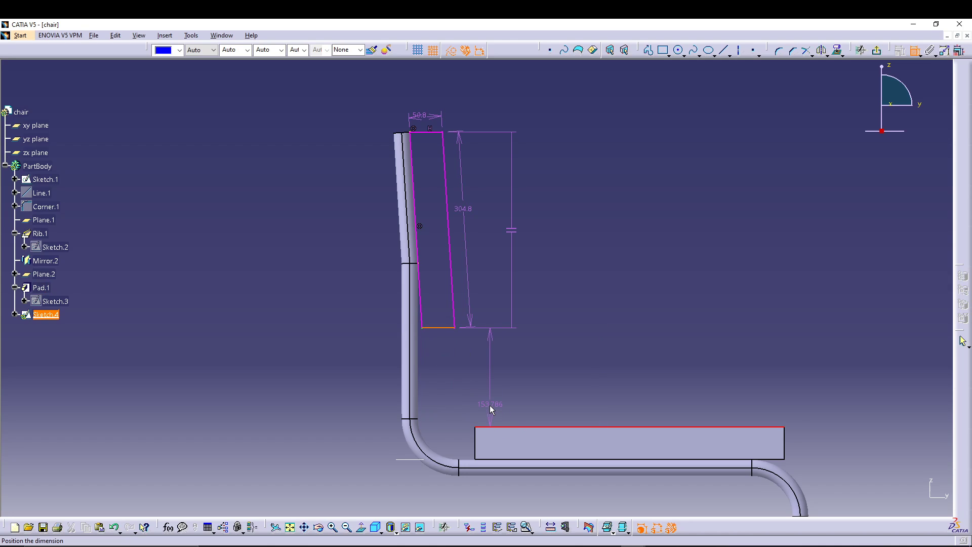
pyautogui.click(490, 405)
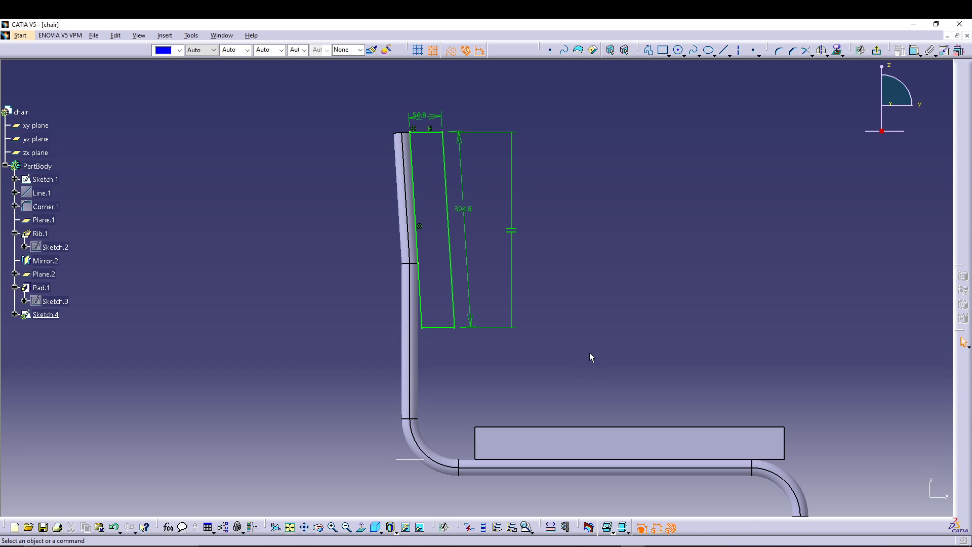
# Step: Delete the top edge's horizontal constraint and dimension the vertical gap from the profile's bottom edge to the seat's top
pyautogui.rightClick(432, 130)
pyautogui.click(461, 267)
pyautogui.click(914, 49)
pyautogui.click(438, 328)
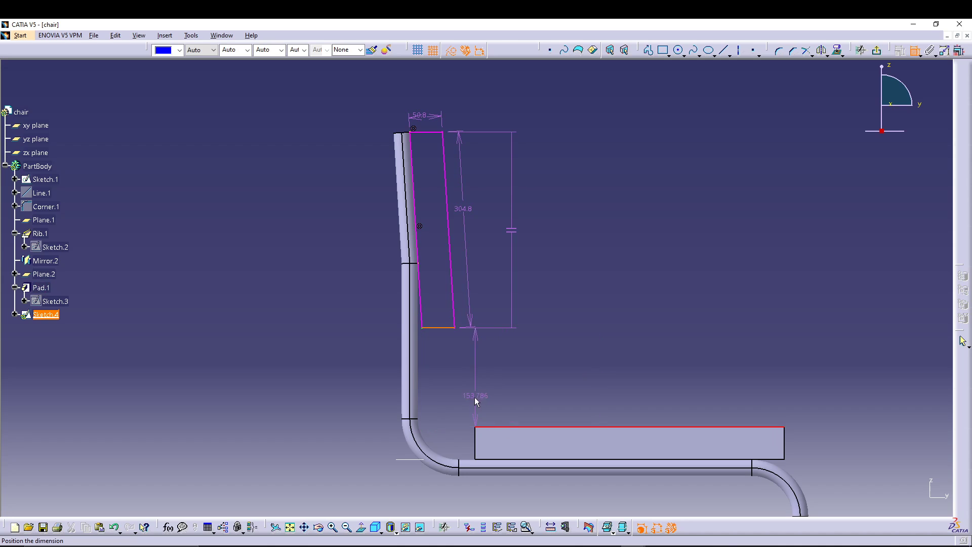
pyautogui.click(496, 404)
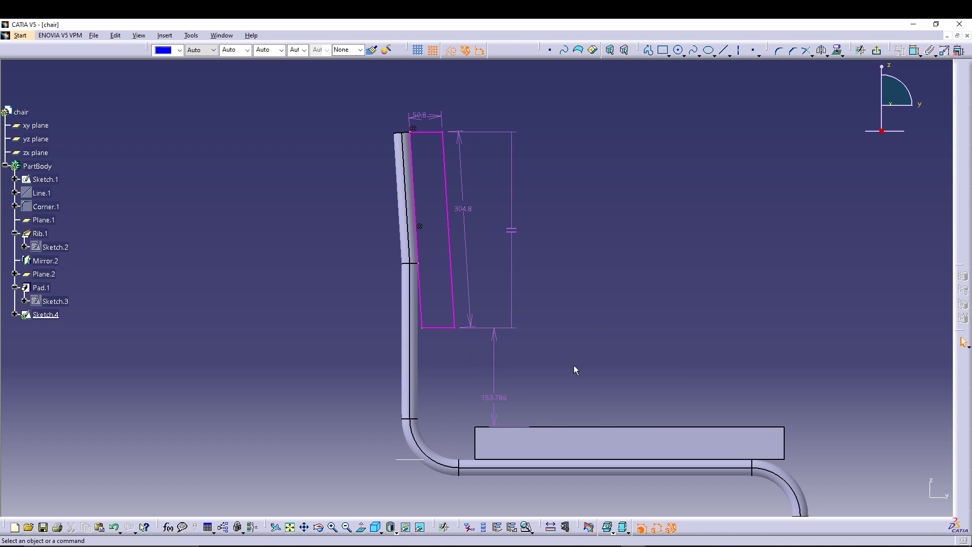
# Step: Delete the parallelism constraint between the profile's short edges and set the gap above the seat to 152.4 mm
pyautogui.click(511, 231)
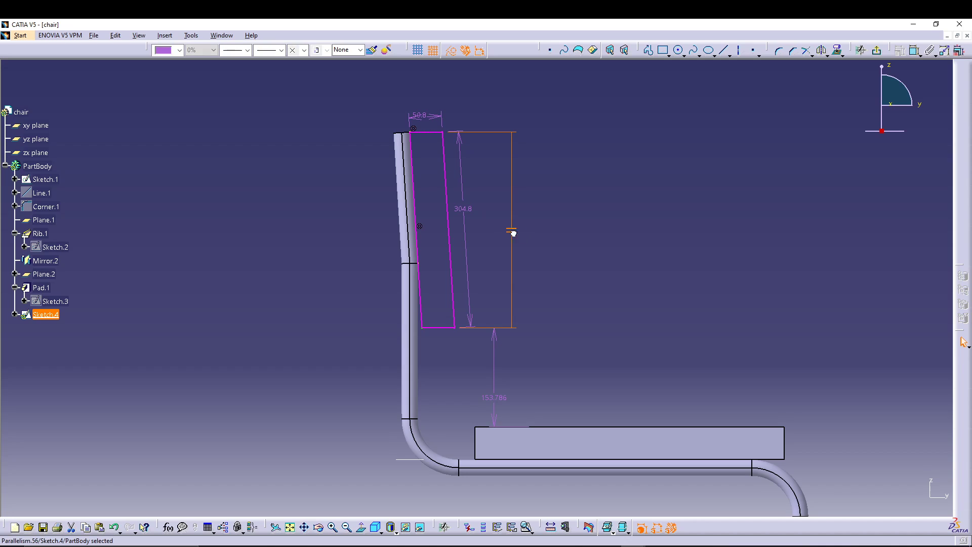
pyautogui.press('Delete')
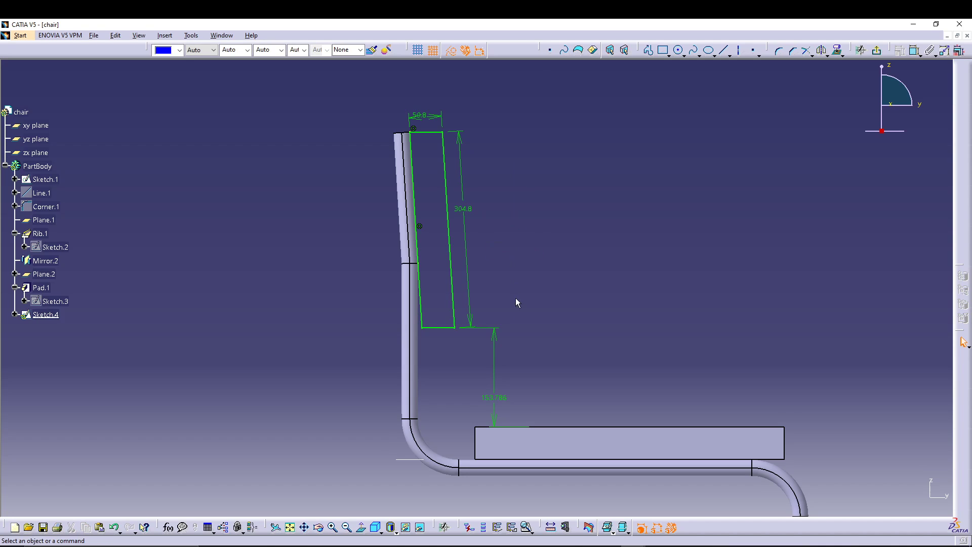
pyautogui.doubleClick(495, 400)
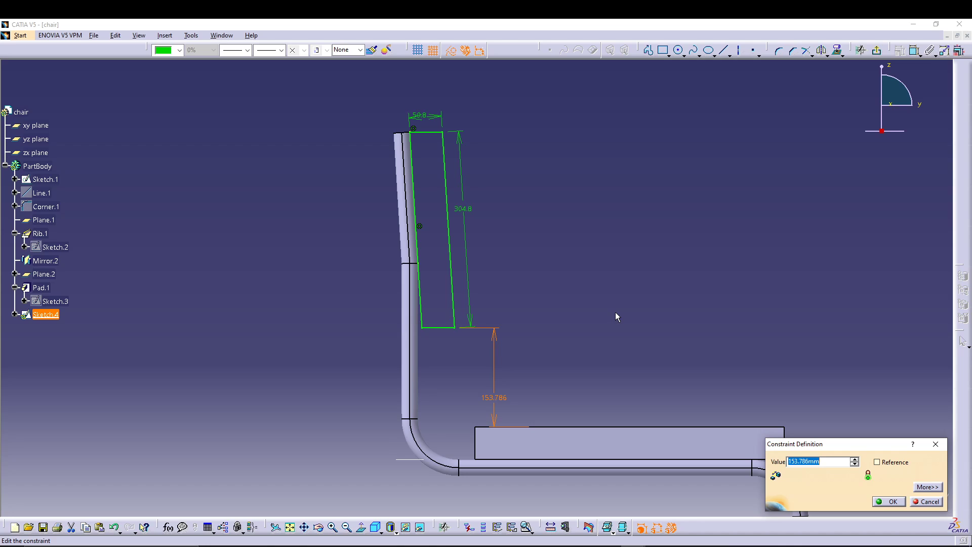
pyautogui.write('152.4')
pyautogui.press('Return')
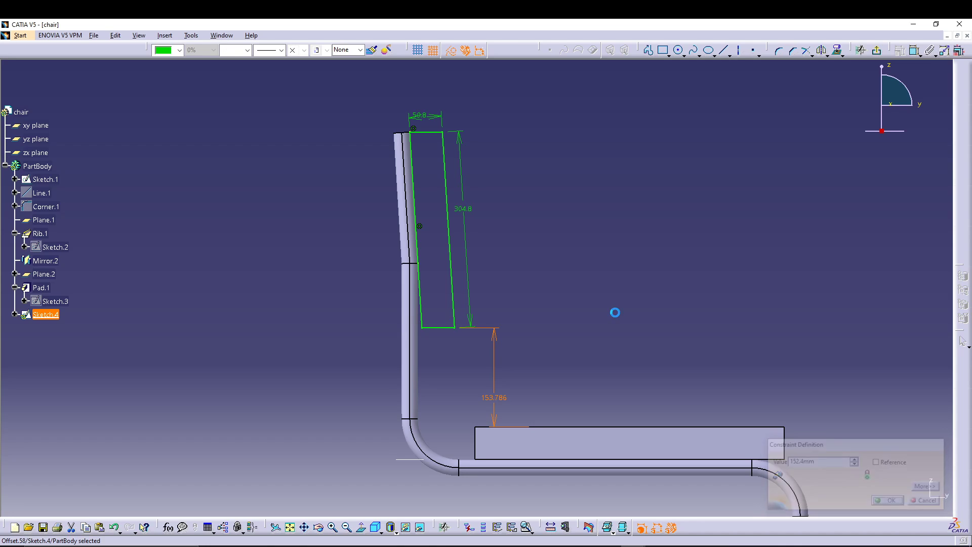
pyautogui.click(615, 312)
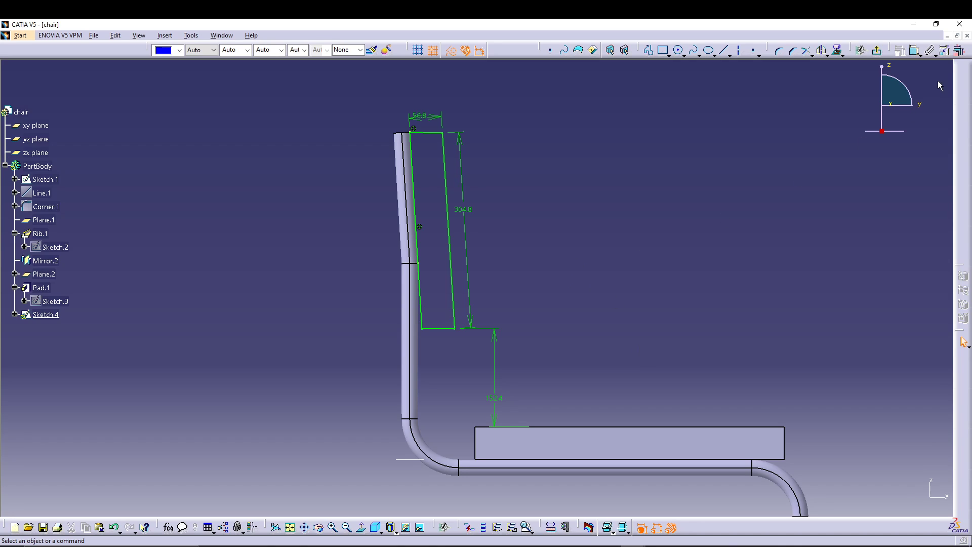
# Step: Exit the sketch and preview a pad of the backrest profile with a first limit of 25.4 mm
pyautogui.click(876, 50)
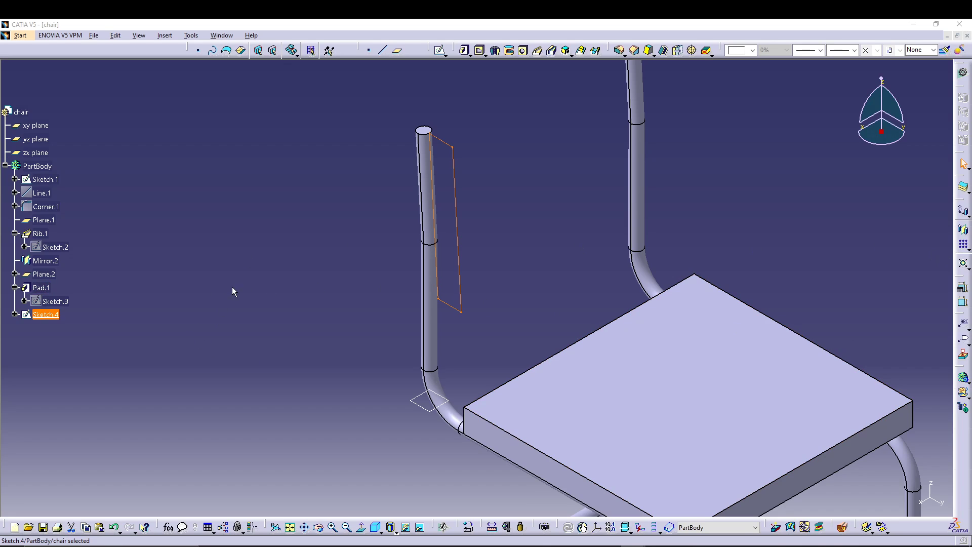
pyautogui.click(465, 50)
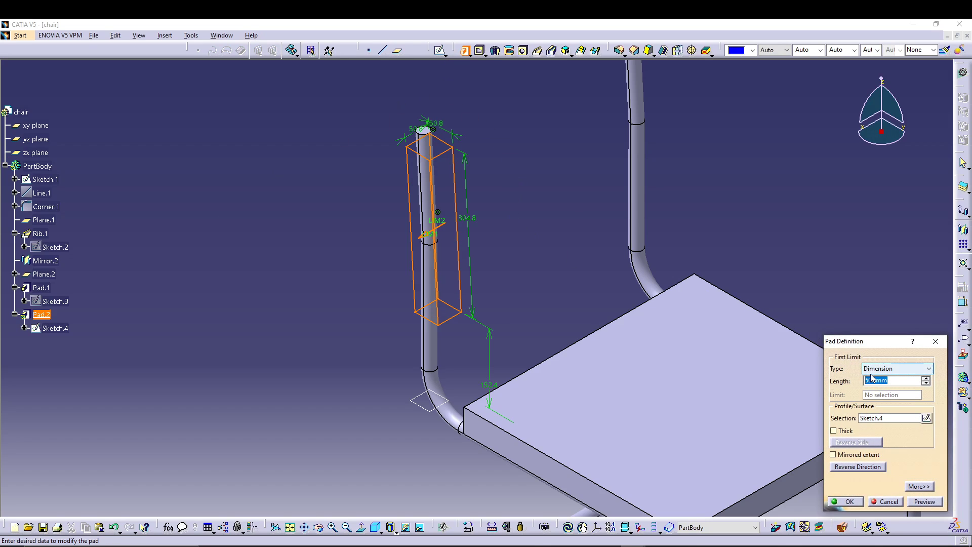
pyautogui.write('24')
pyautogui.click(925, 502)
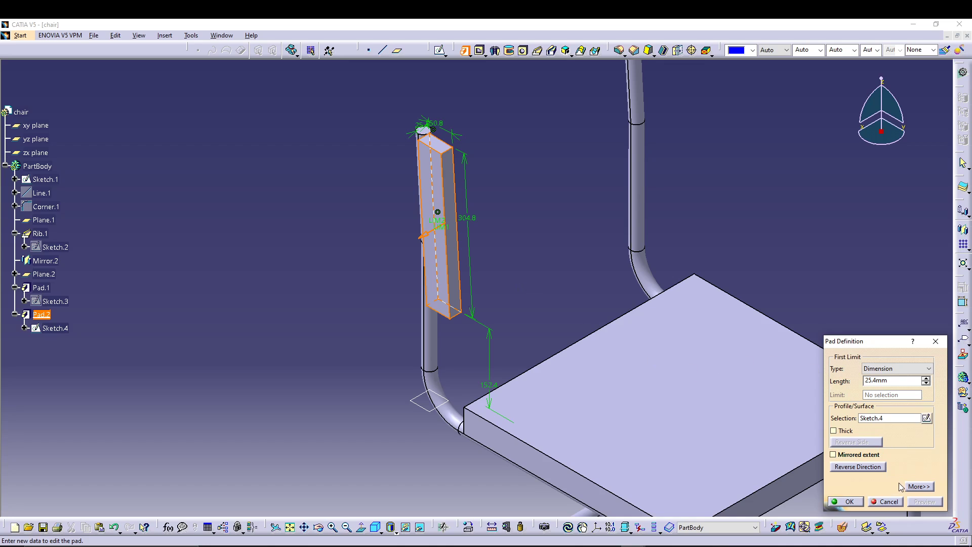
# Step: Set the pad's second limit to 482.6 mm and create the backrest cushion across both tubes
pyautogui.click(918, 487)
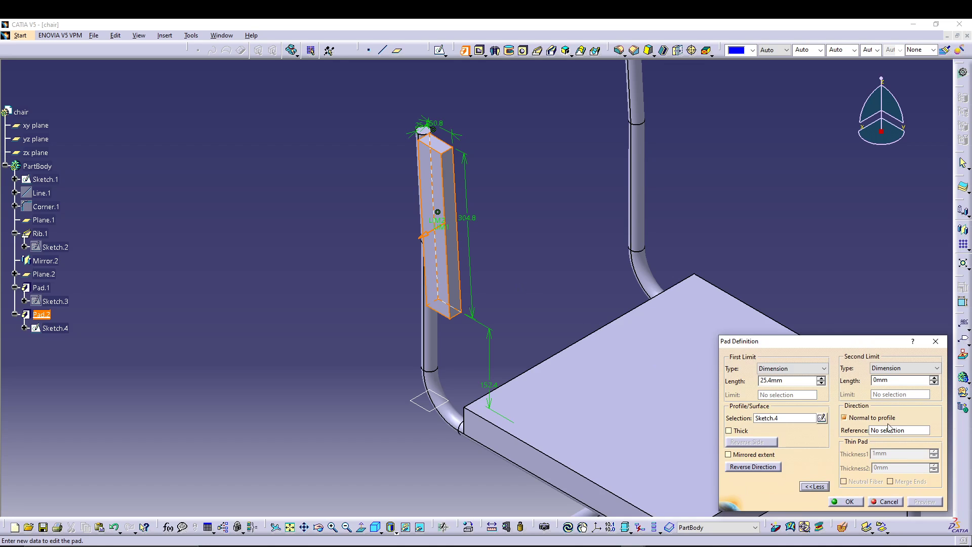
pyautogui.doubleClick(894, 381)
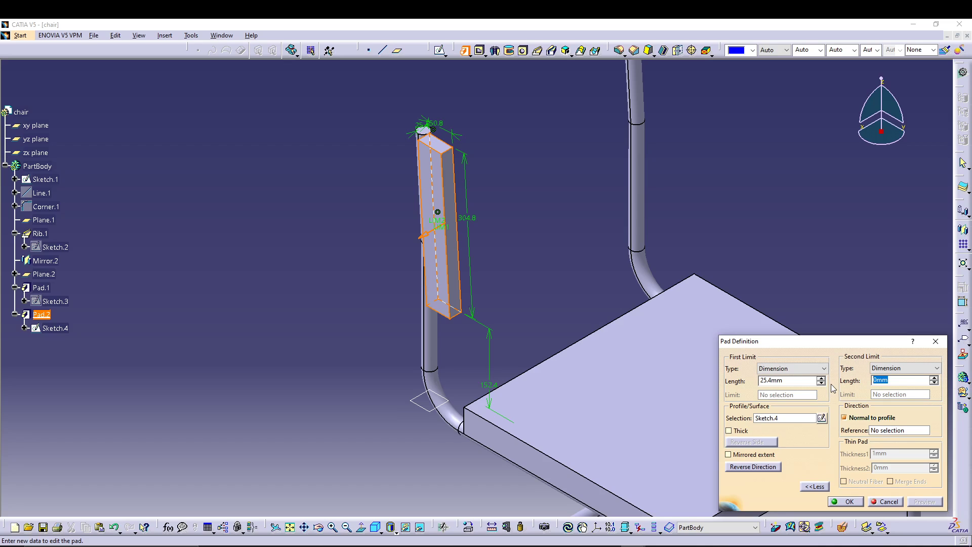
pyautogui.write('482.6')
pyautogui.press('Return')
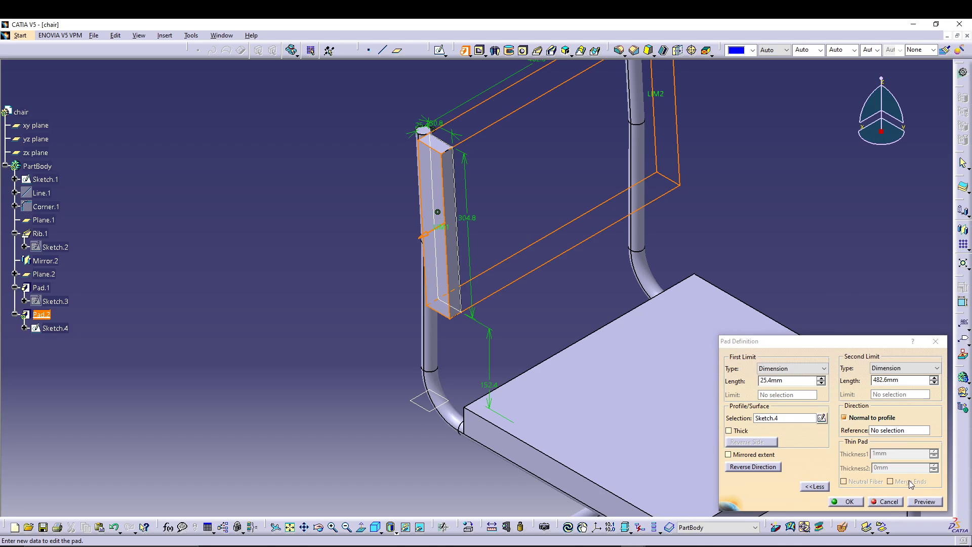
pyautogui.click(923, 503)
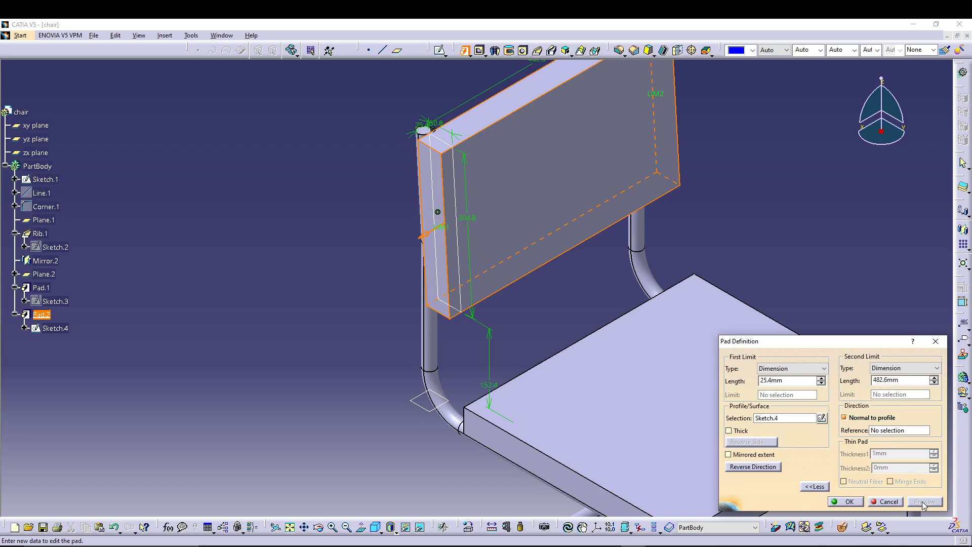
pyautogui.click(848, 502)
# Step: Start an edge fillet and select three short corner edges of the backrest cushion and three vertical corner edges of the seat
pyautogui.moveTo(803, 211); pyautogui.dragTo(623, 253, button='middle')
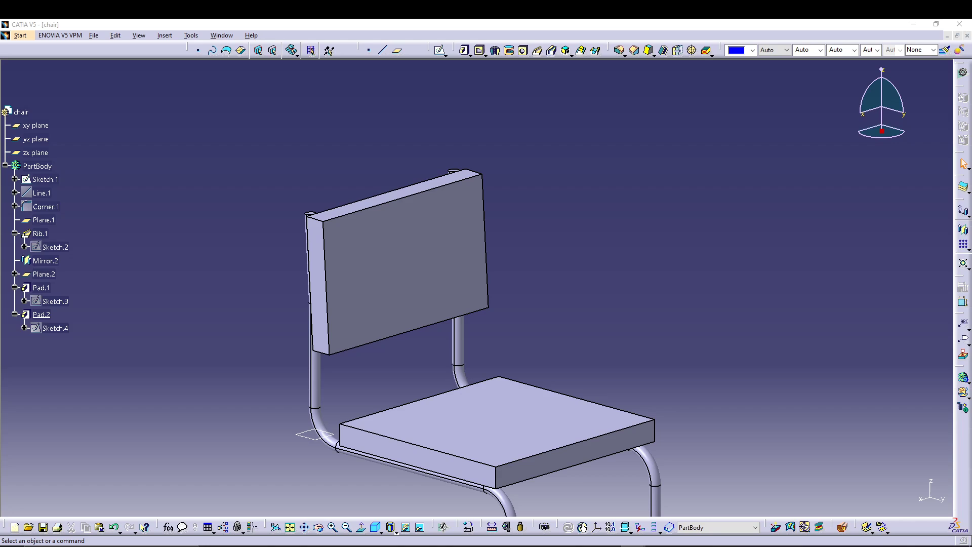
pyautogui.moveTo(522, 314)
pyautogui.mouseDown(button='middle')
pyautogui.moveTo(516, 229)
pyautogui.moveTo(518, 266)
pyautogui.moveTo(516, 230)
pyautogui.moveTo(532, 256)
pyautogui.moveTo(560, 263)
pyautogui.moveTo(527, 265)
pyautogui.mouseUp(button='middle')
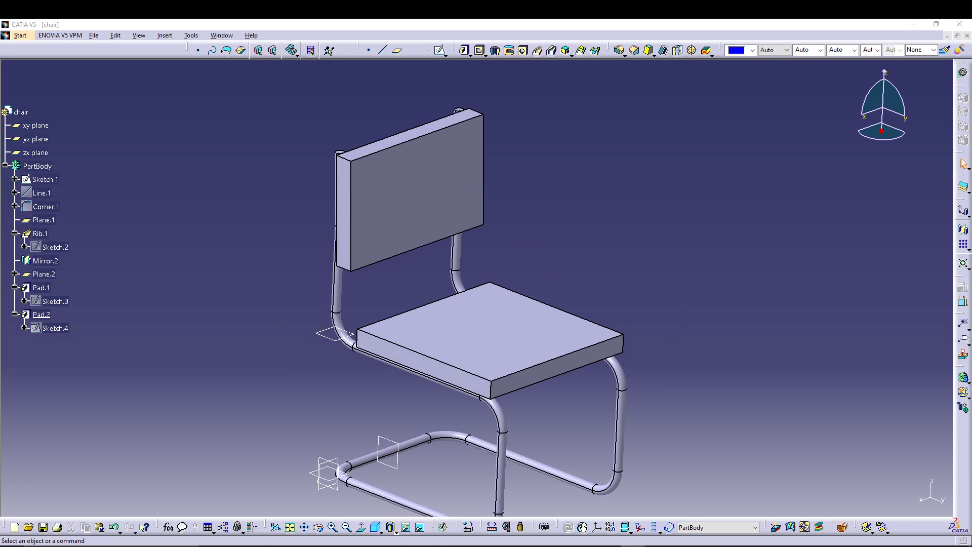
pyautogui.click(738, 261)
pyautogui.click(618, 51)
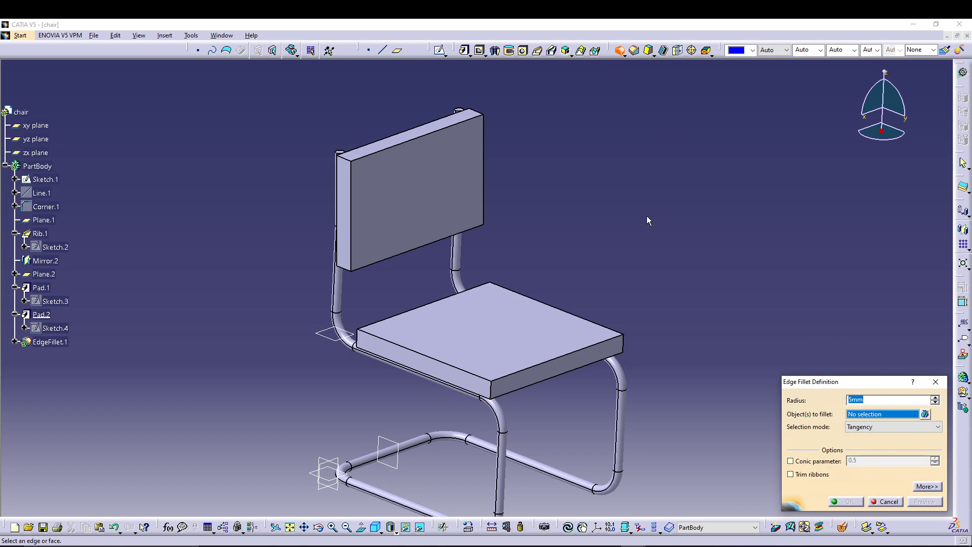
pyautogui.click(344, 157)
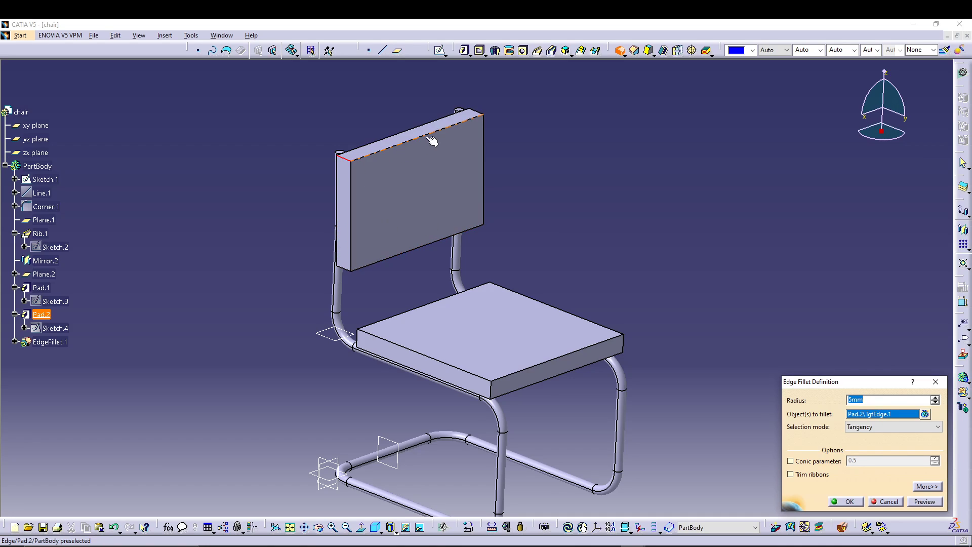
pyautogui.click(475, 112)
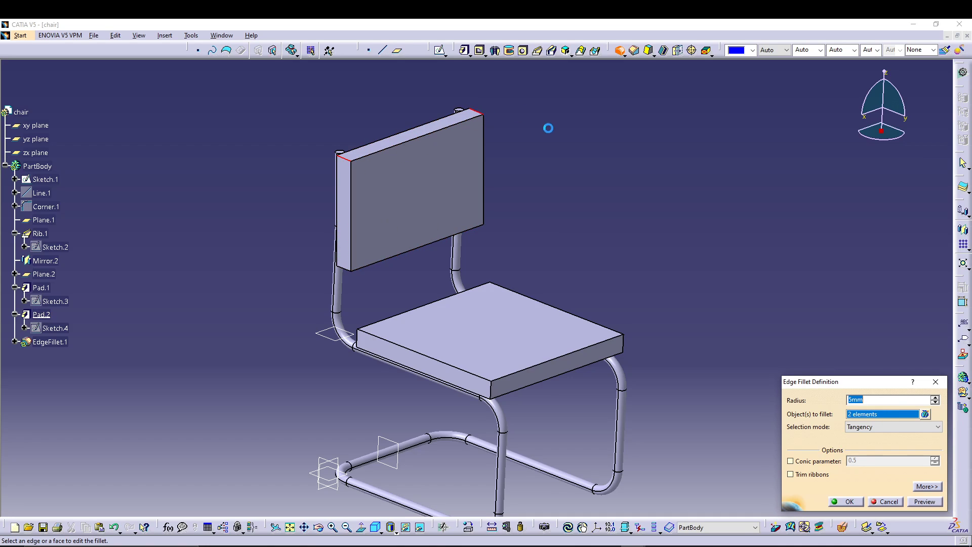
pyautogui.click(347, 269)
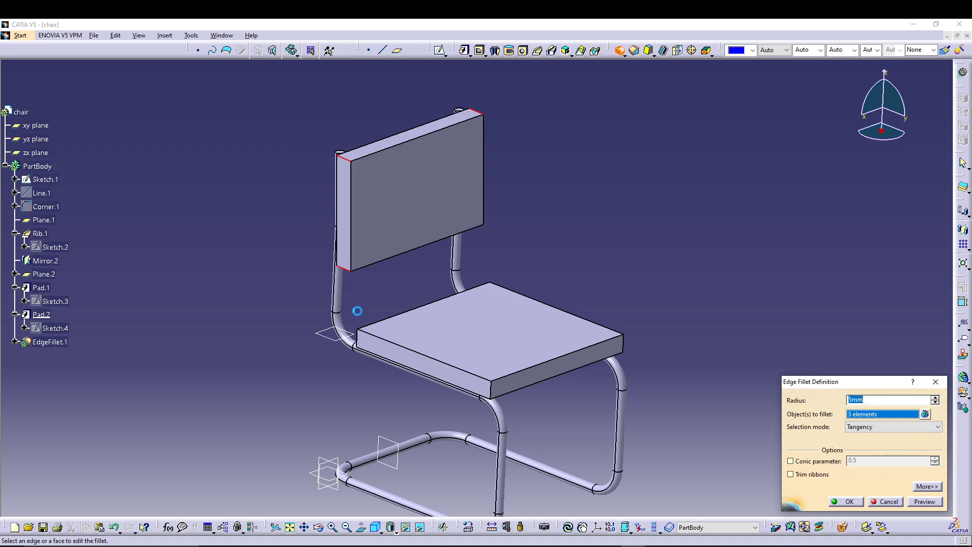
pyautogui.click(361, 340)
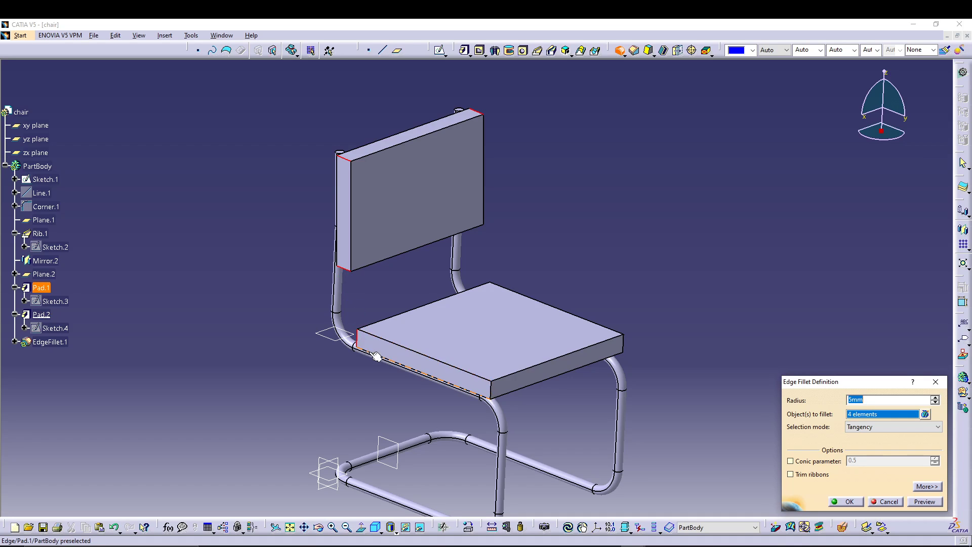
pyautogui.click(498, 391)
pyautogui.click(623, 344)
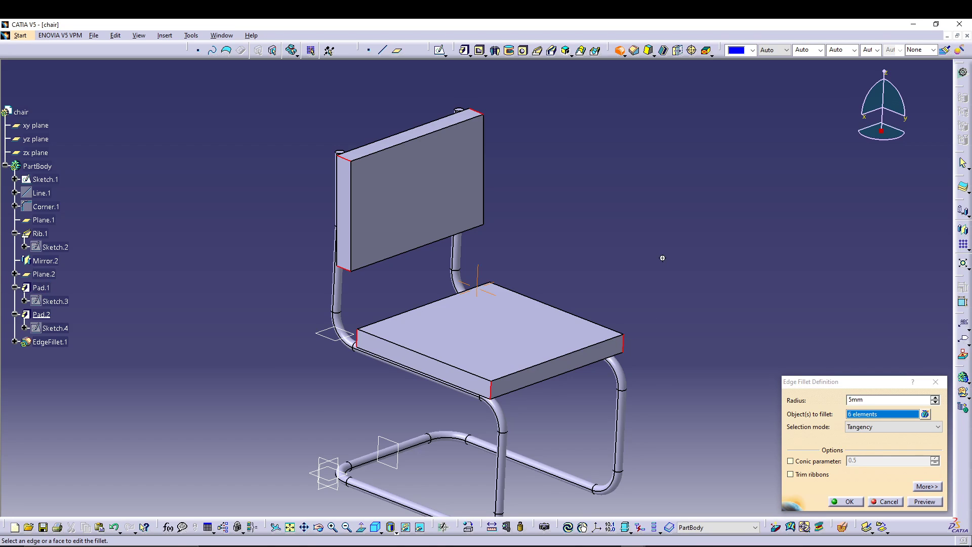
# Step: Add the remaining backrest and seat corner edges to the fillet, set the radius to 76.2 mm and create it
pyautogui.moveTo(662, 258); pyautogui.dragTo(405, 330, button='middle')
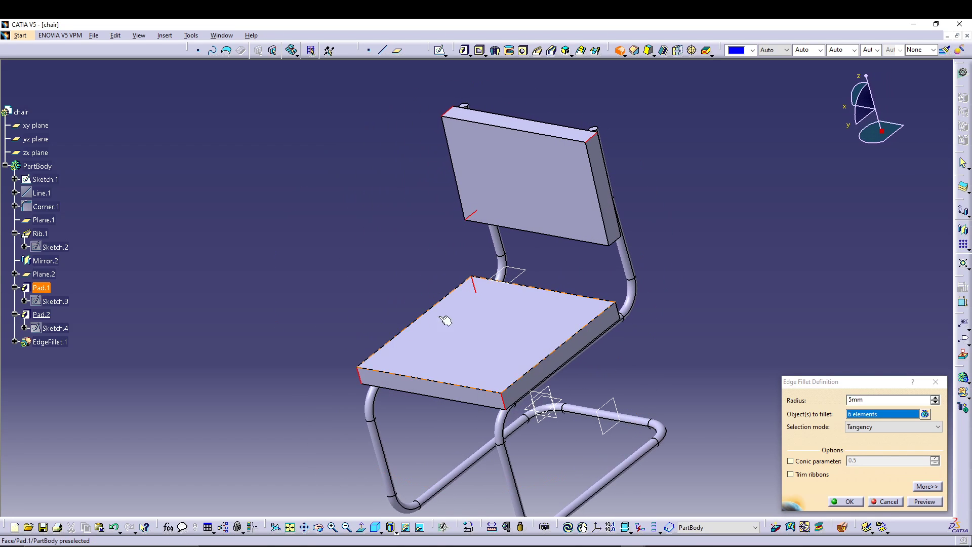
pyautogui.click(617, 241)
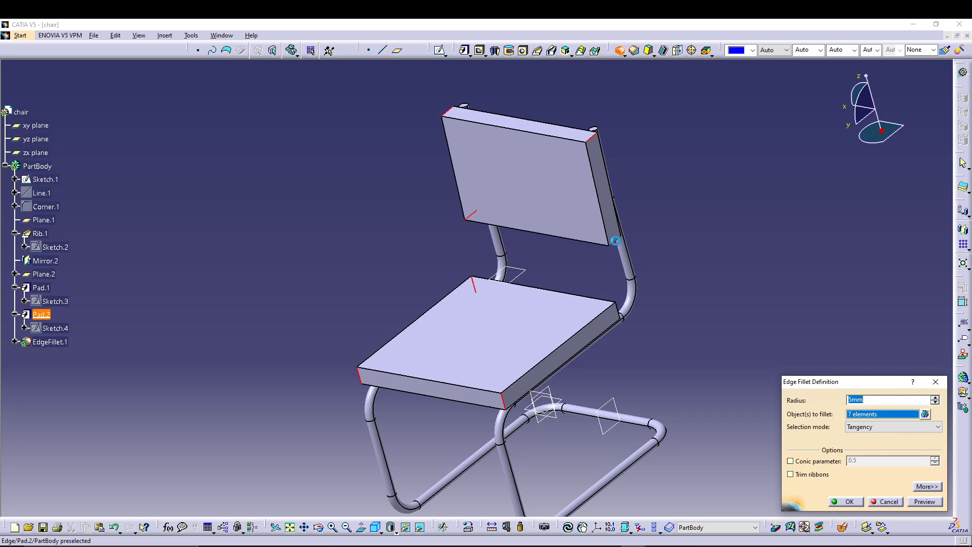
pyautogui.click(624, 309)
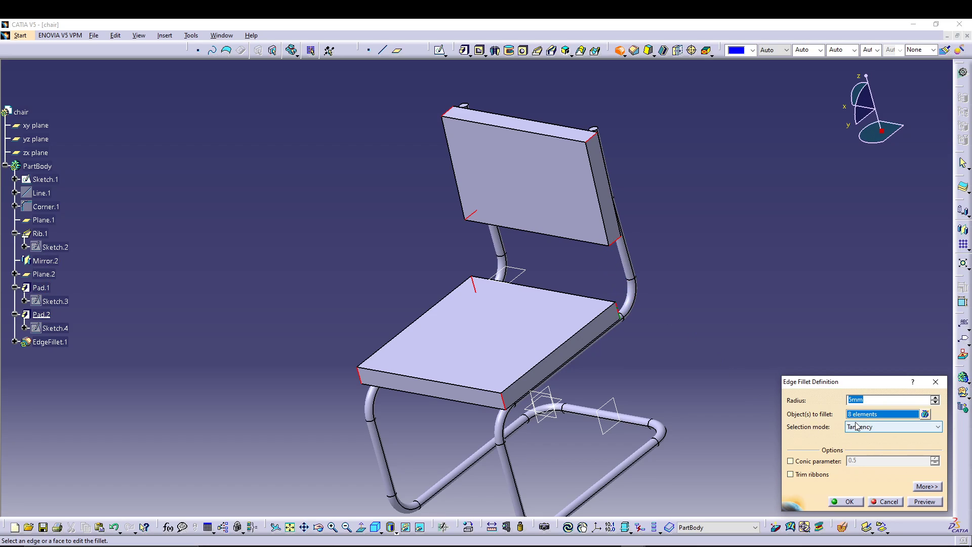
pyautogui.write('76.2')
pyautogui.click(932, 501)
pyautogui.click(851, 501)
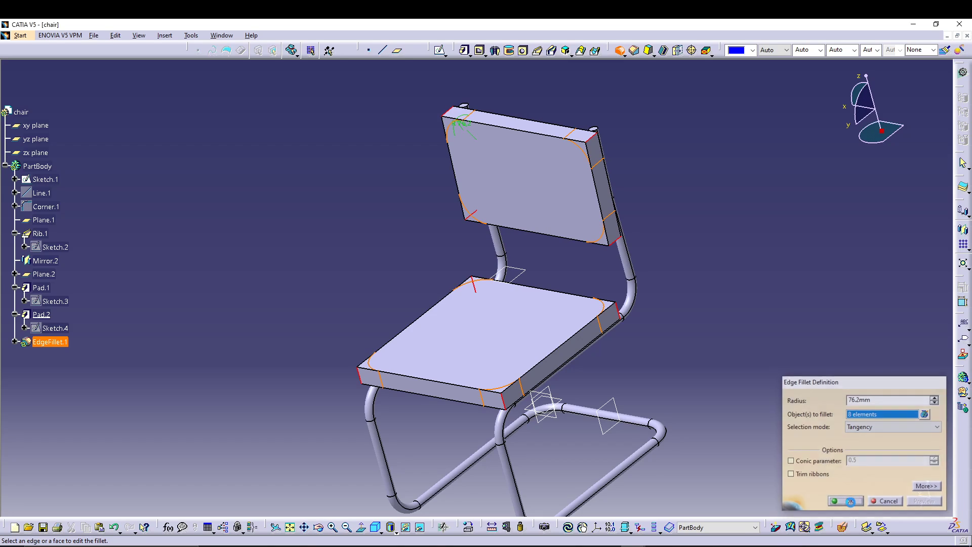
# Step: Start another edge fillet on the seat's upper and lower outlines and the backrest cushion's front and rear outlines
pyautogui.moveTo(358, 330); pyautogui.dragTo(603, 249, button='middle')
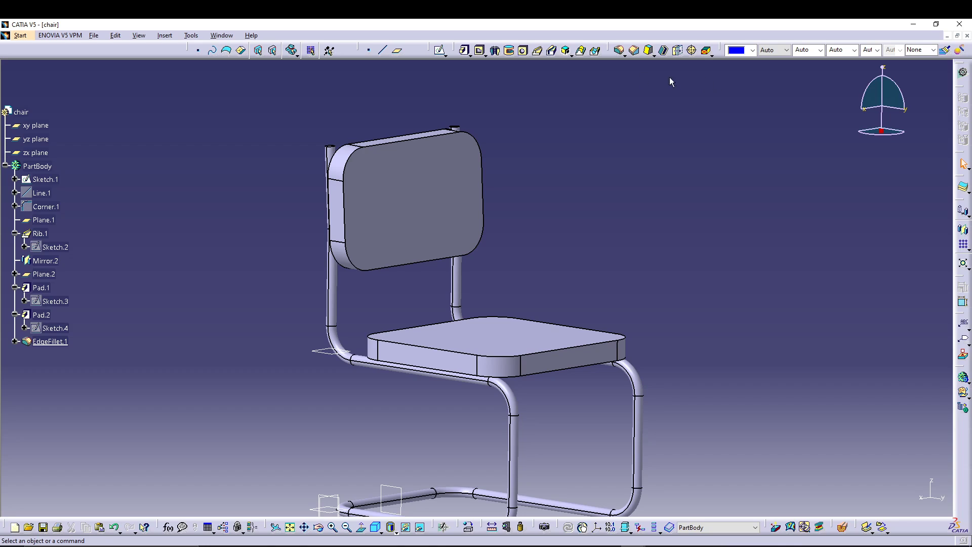
pyautogui.click(619, 51)
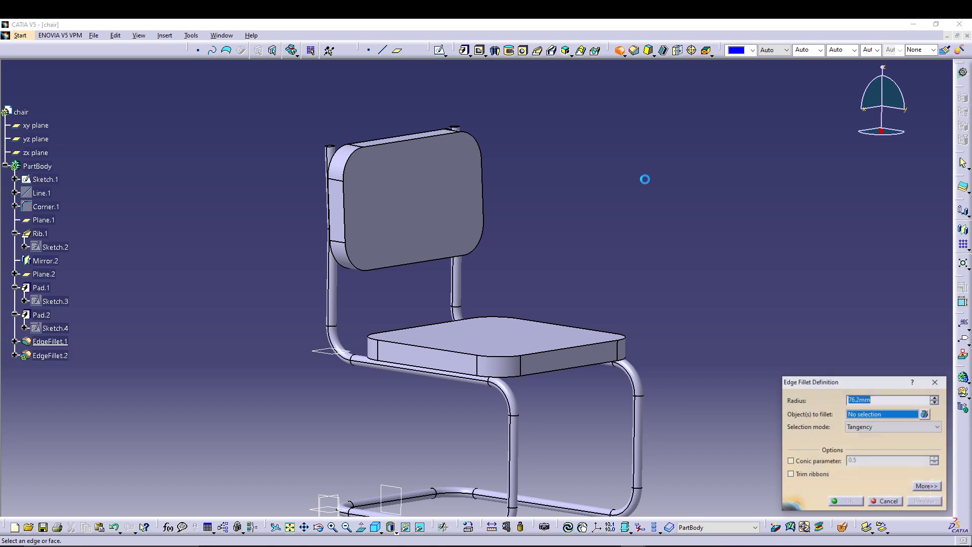
pyautogui.click(583, 345)
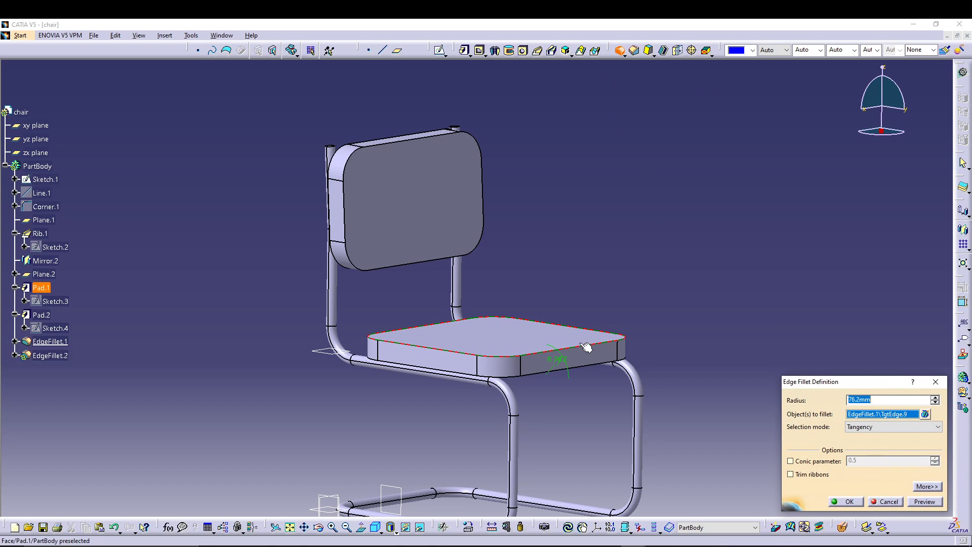
pyautogui.click(536, 374)
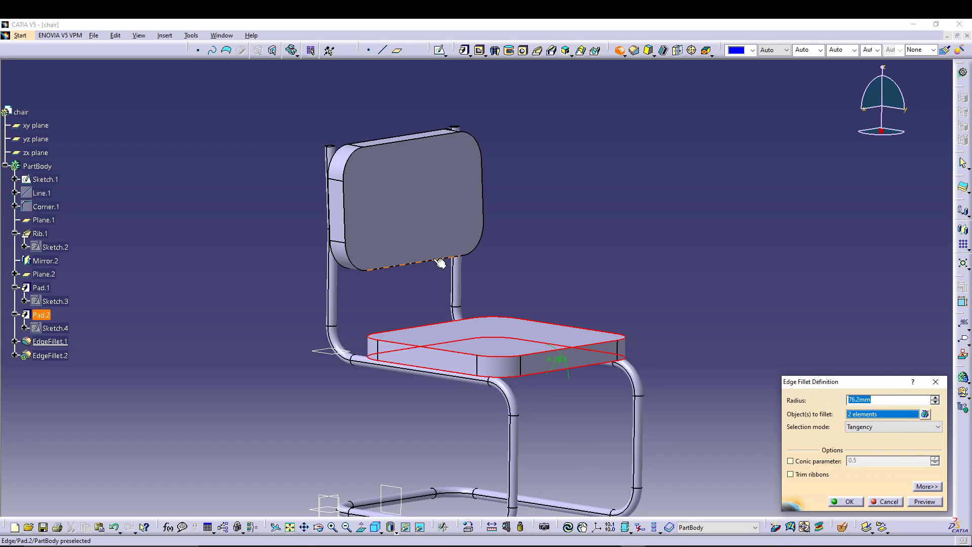
pyautogui.click(386, 141)
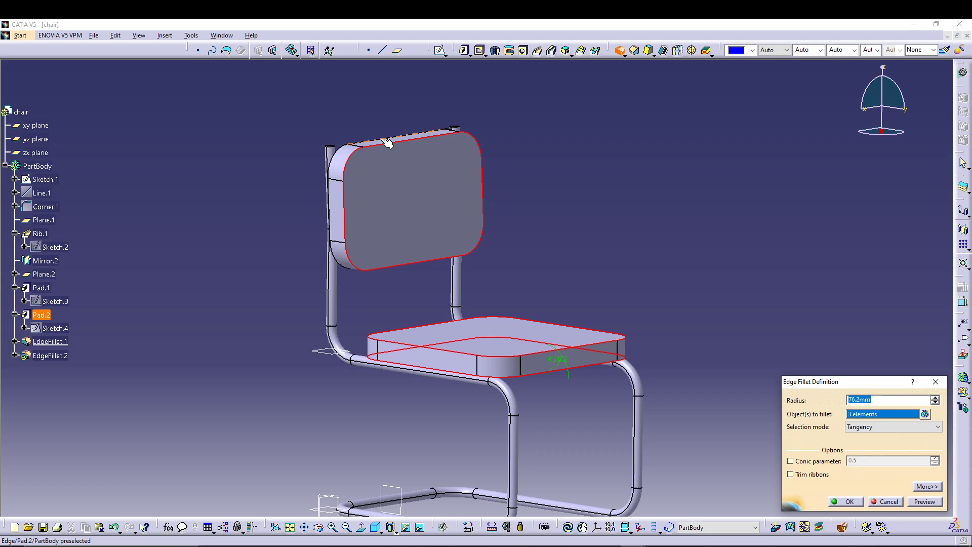
pyautogui.click(386, 141)
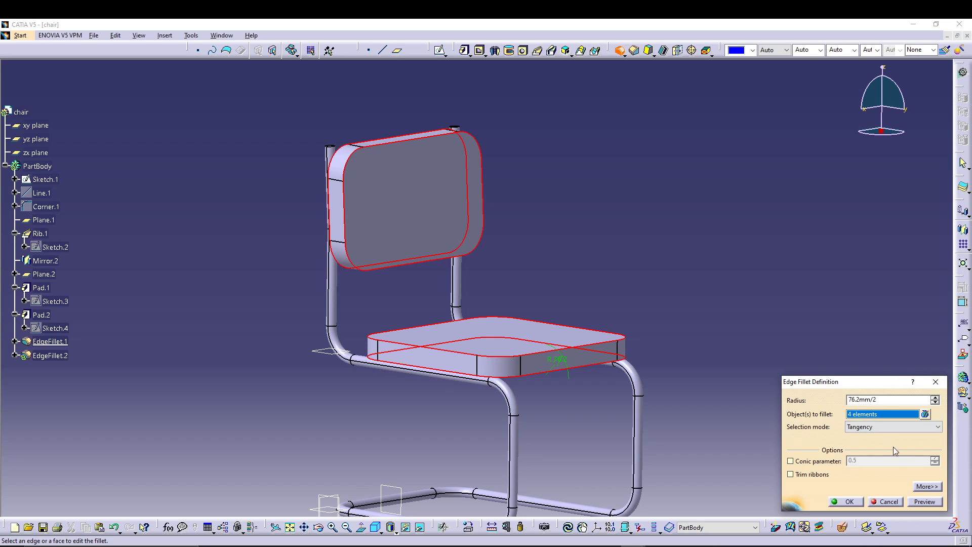
# Step: Try to create the outline fillet with a radius of 76.2mm/2, without adding a keep edge
pyautogui.click(918, 504)
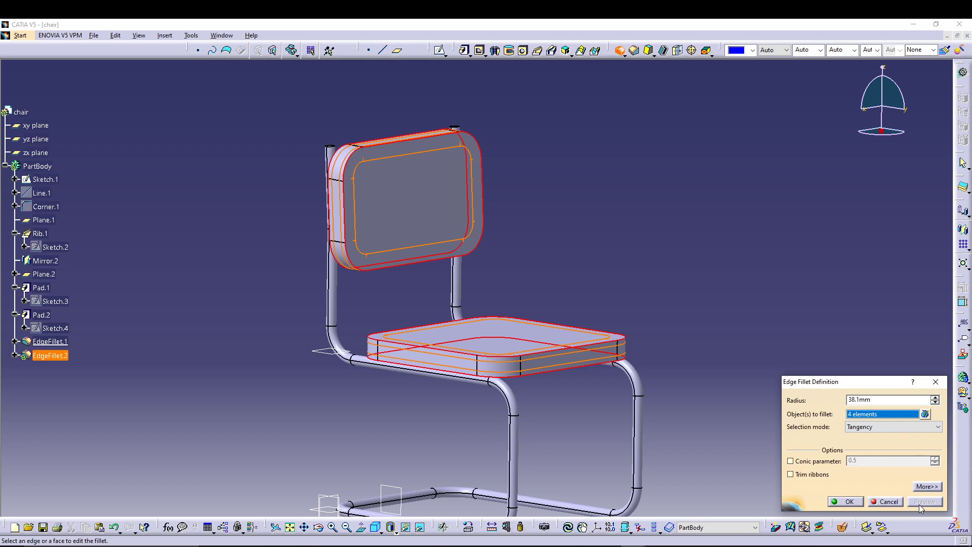
pyautogui.click(862, 502)
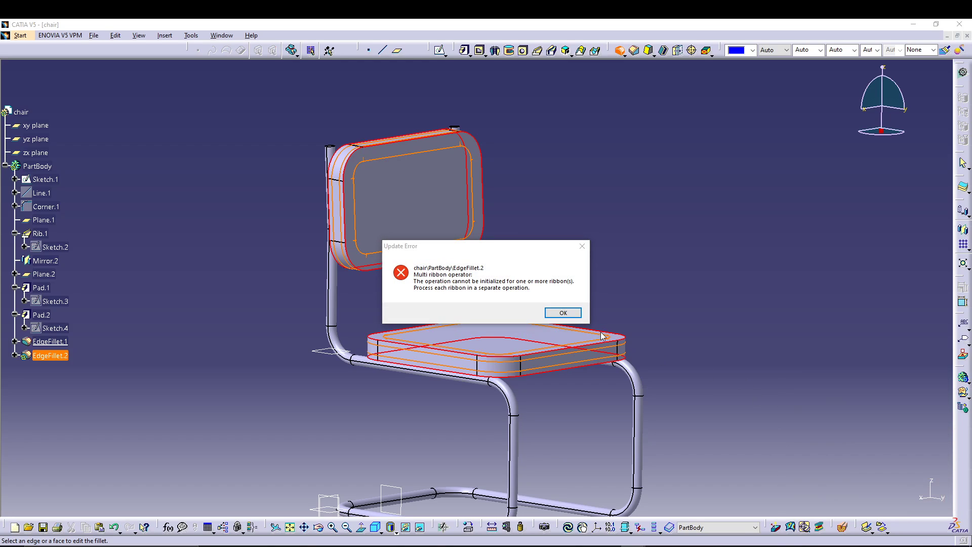
pyautogui.click(572, 314)
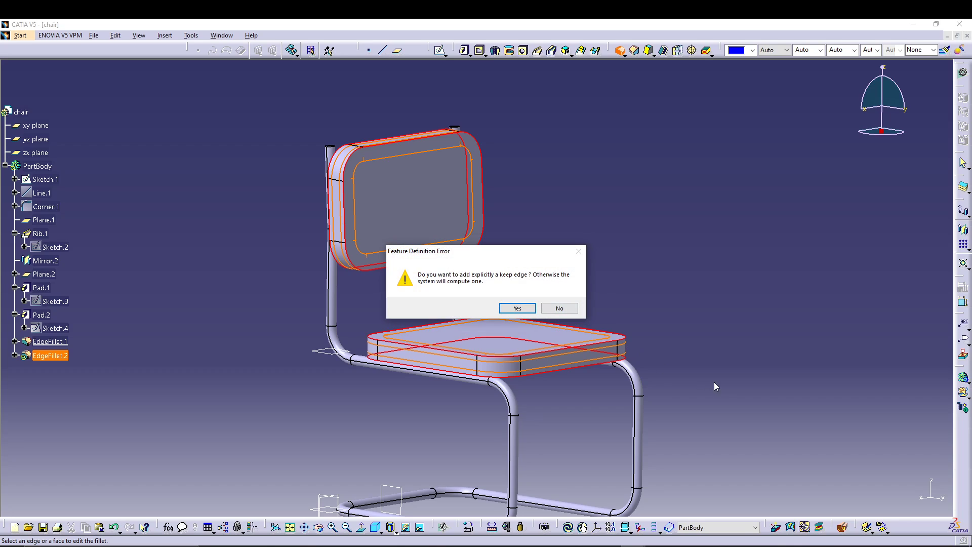
pyautogui.click(557, 310)
pyautogui.click(563, 313)
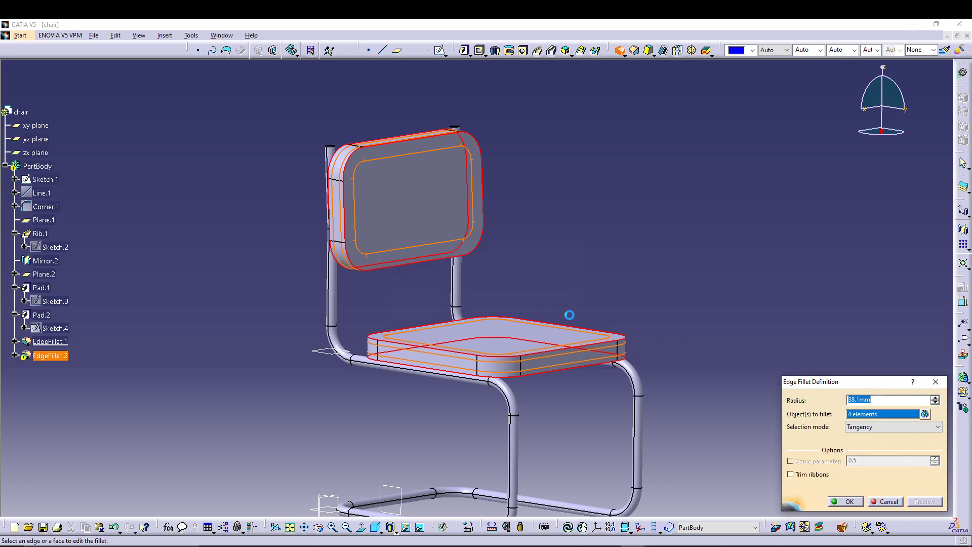
# Step: Set the outline fillet's radius to 10 mm and create it on the seat and backrest cushions
pyautogui.moveTo(881, 400); pyautogui.dragTo(836, 403)
pyautogui.write('10')
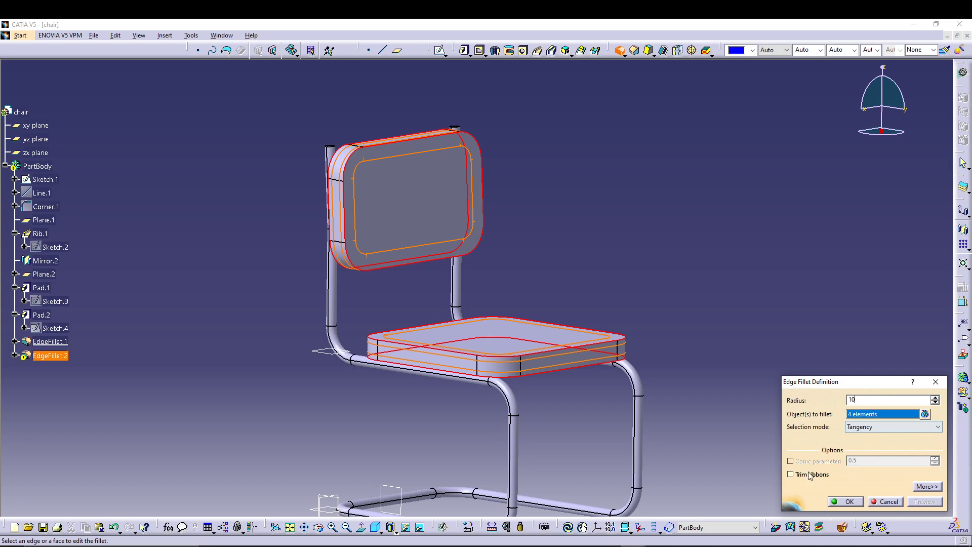
pyautogui.click(927, 501)
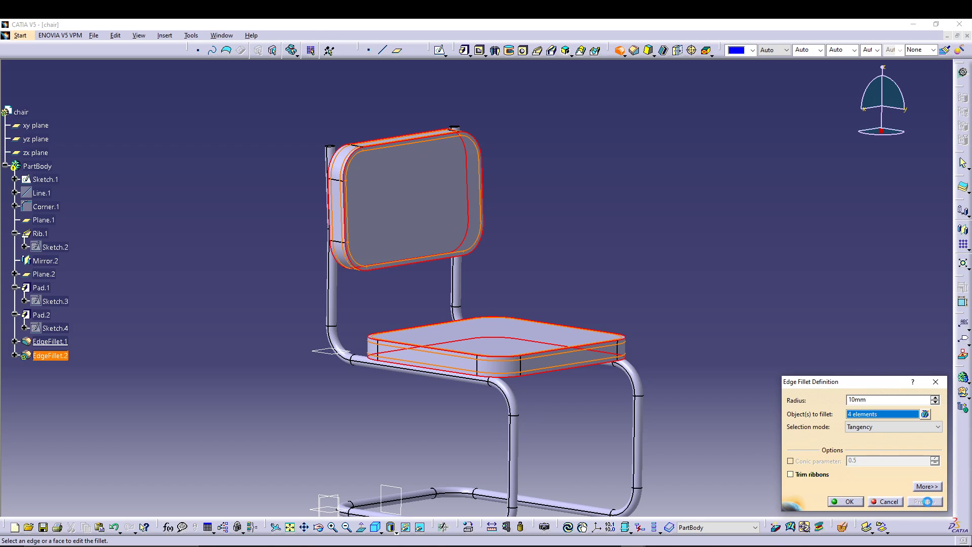
pyautogui.click(859, 502)
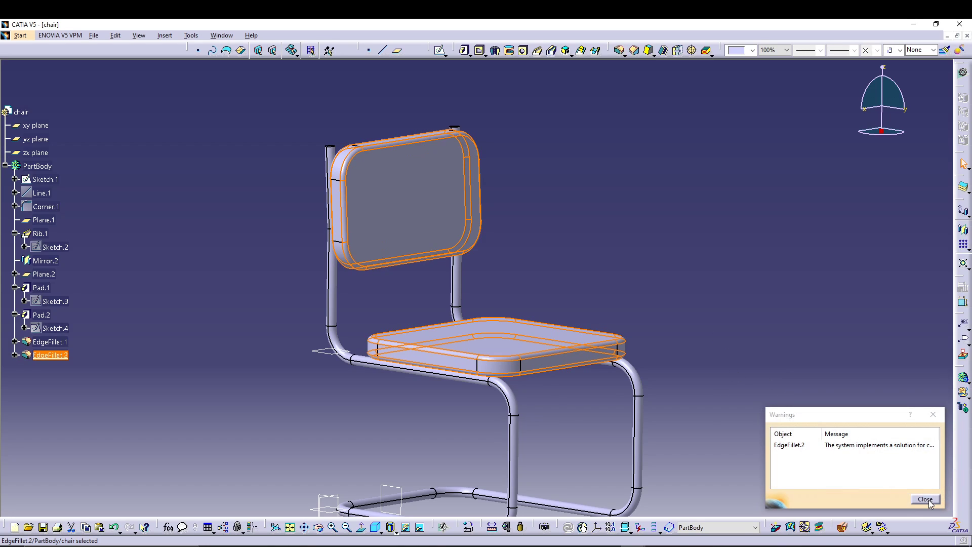
pyautogui.click(926, 499)
pyautogui.click(729, 314)
# Step: Fillet the upper end faces of both backrest tubes with a 10 mm radius
pyautogui.moveTo(664, 245)
pyautogui.mouseDown(button='middle')
pyautogui.moveTo(651, 238)
pyautogui.moveTo(409, 293)
pyautogui.moveTo(494, 227)
pyautogui.moveTo(692, 269)
pyautogui.moveTo(560, 236)
pyautogui.moveTo(429, 330)
pyautogui.moveTo(351, 354)
pyautogui.moveTo(343, 348)
pyautogui.moveTo(354, 308)
pyautogui.moveTo(408, 412)
pyautogui.mouseUp(button='middle')
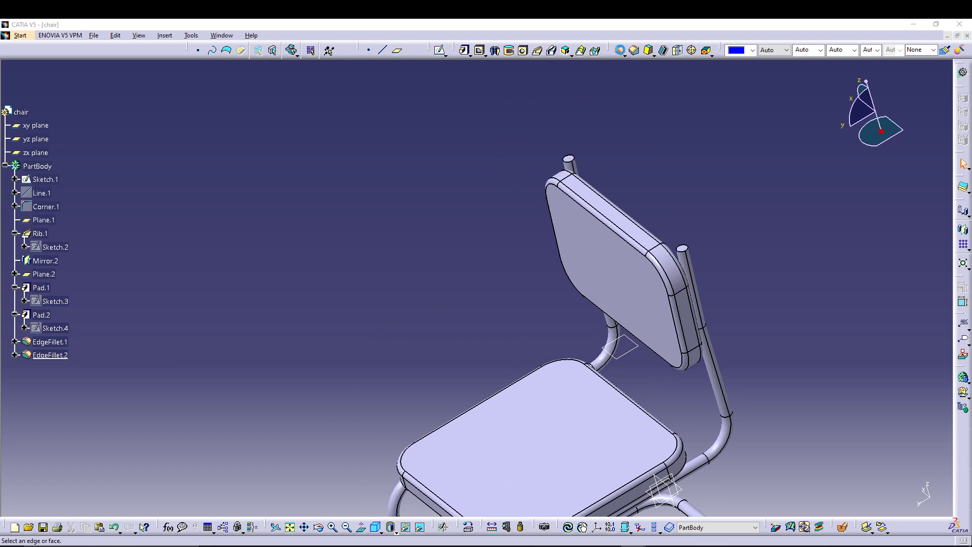
pyautogui.click(619, 50)
pyautogui.click(684, 249)
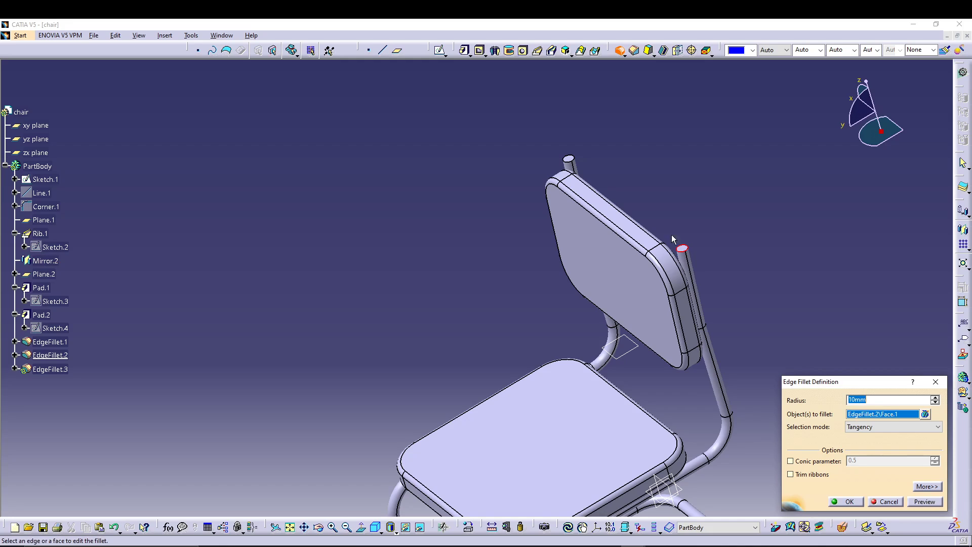
pyautogui.click(568, 158)
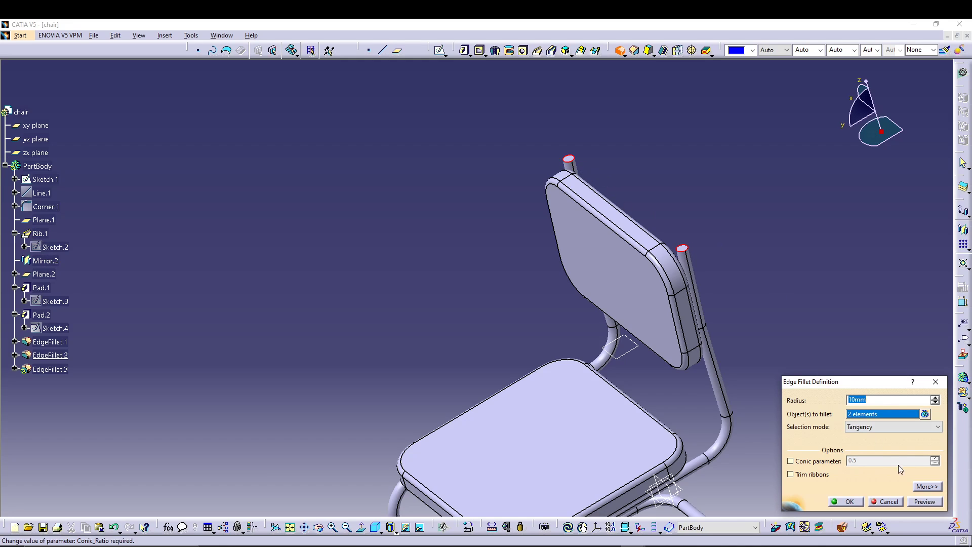
pyautogui.click(924, 501)
pyautogui.click(852, 500)
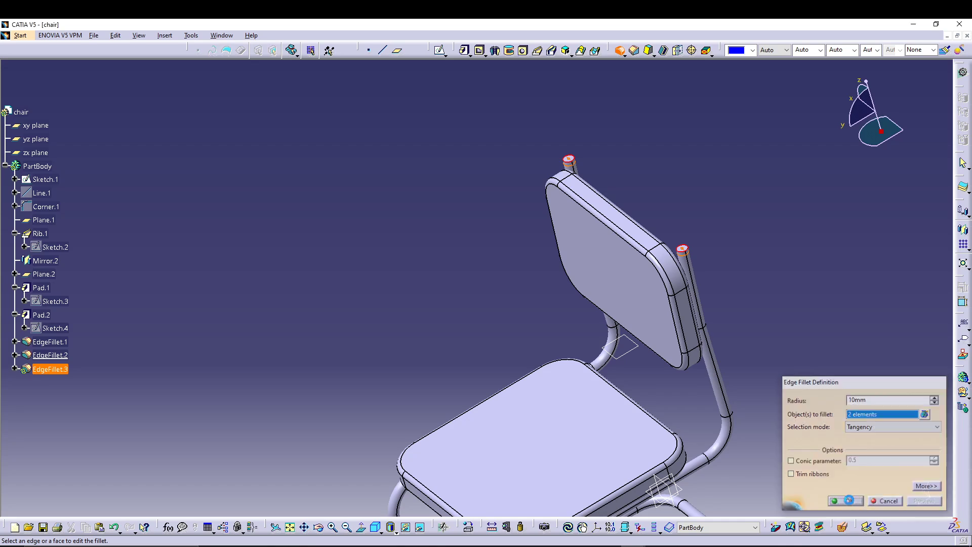
# Step: Hide the xy, yz and zx planes together with Plane.1 and Plane.2
pyautogui.moveTo(800, 301); pyautogui.dragTo(596, 224, button='middle')
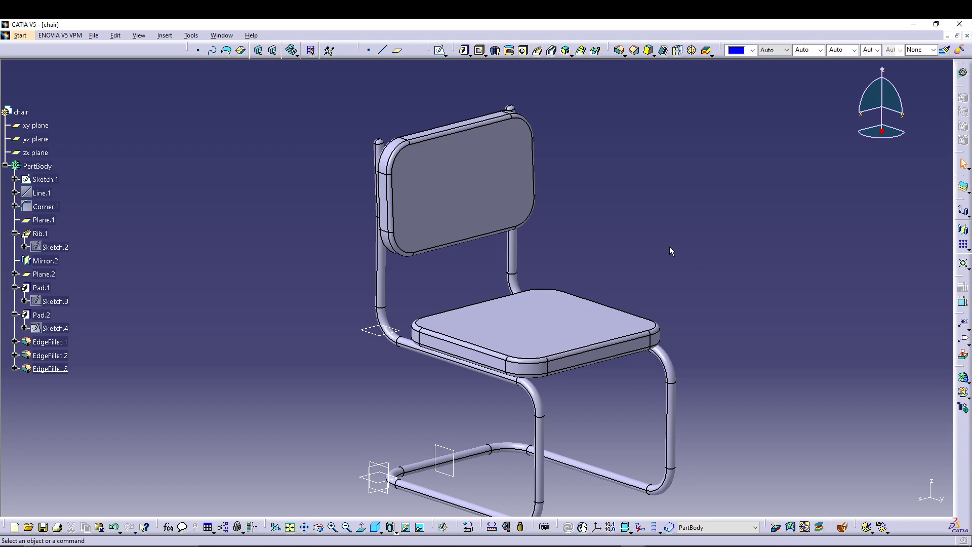
pyautogui.moveTo(670, 246); pyautogui.dragTo(658, 261, button='middle')
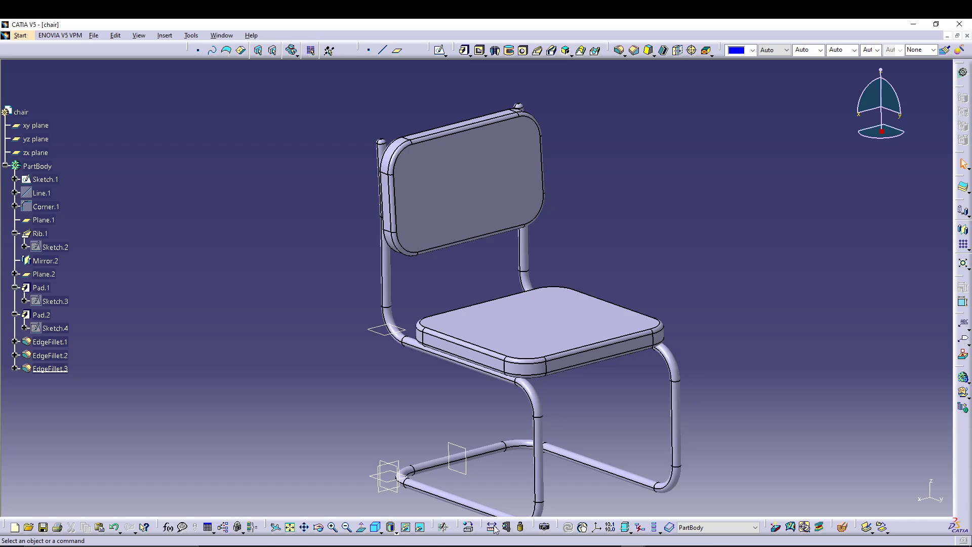
pyautogui.click(408, 529)
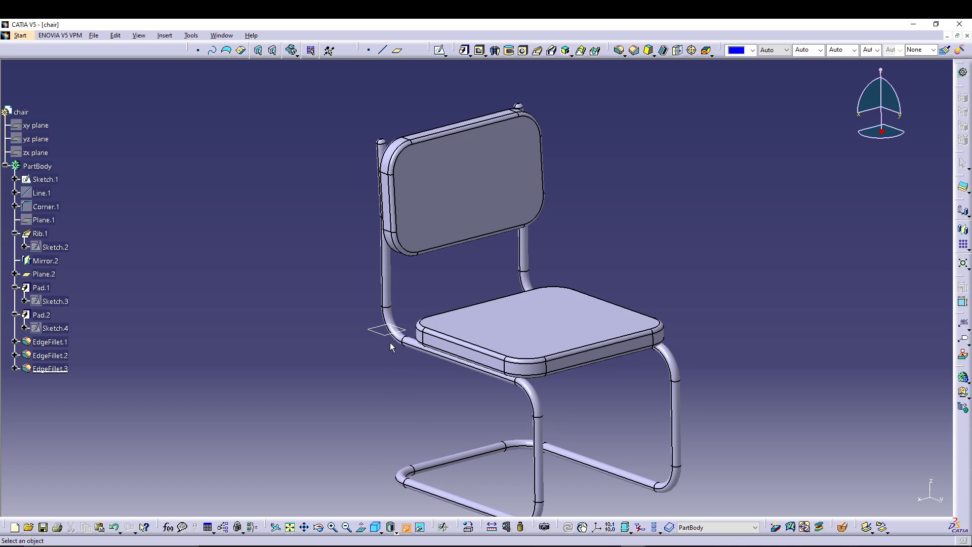
pyautogui.moveTo(391, 406); pyautogui.dragTo(386, 362, button='middle')
# Step: Apply the standard isometric view and examine the finished chair from several angles
pyautogui.click(375, 527)
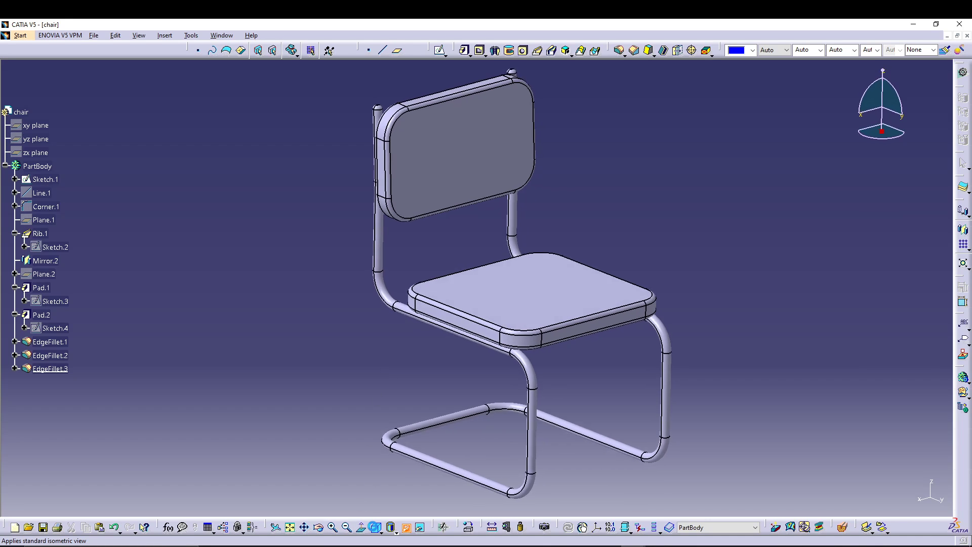
pyautogui.keyDown('ctrl'); pyautogui.moveTo(349, 411); pyautogui.dragTo(346, 373, button='middle'); pyautogui.keyUp('ctrl')
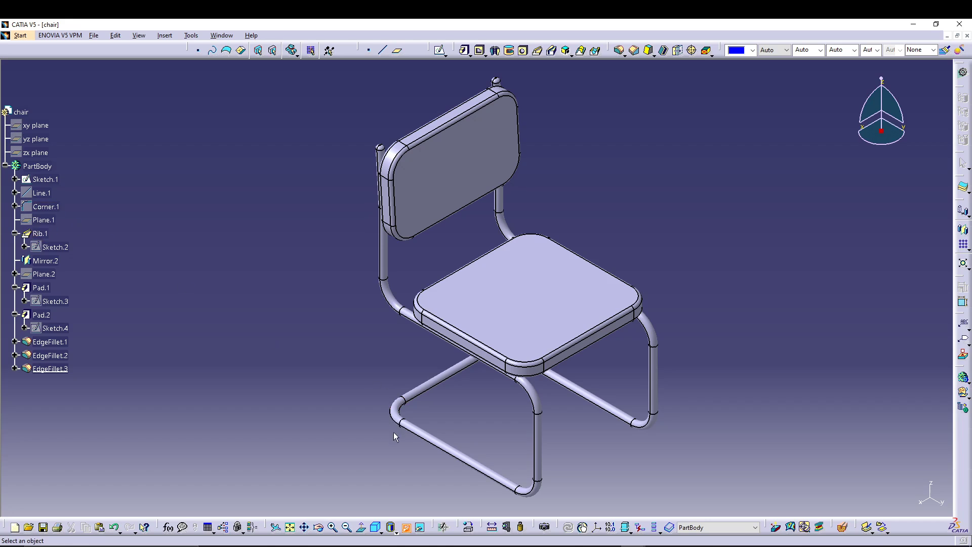
pyautogui.moveTo(413, 476); pyautogui.dragTo(408, 431, button='middle')
pyautogui.moveTo(460, 431); pyautogui.dragTo(463, 478, button='middle')
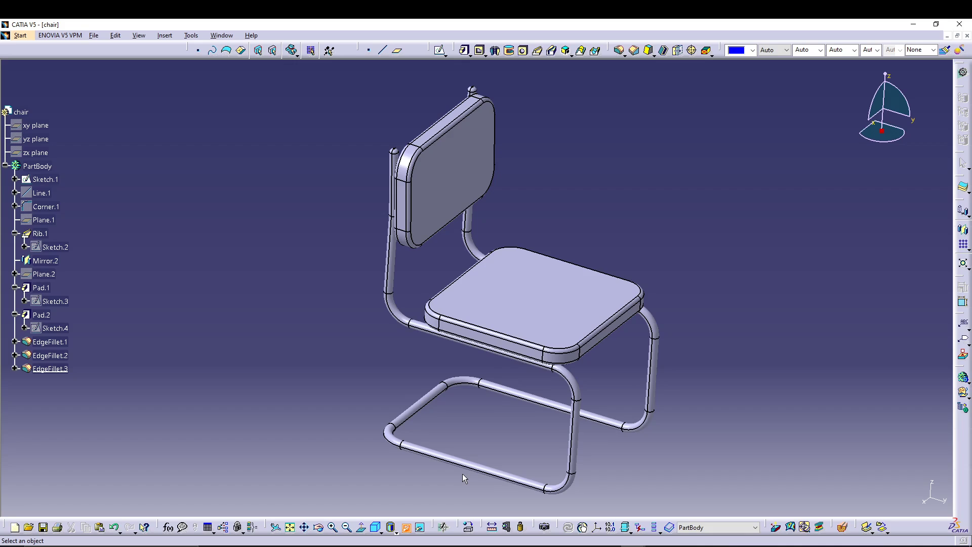